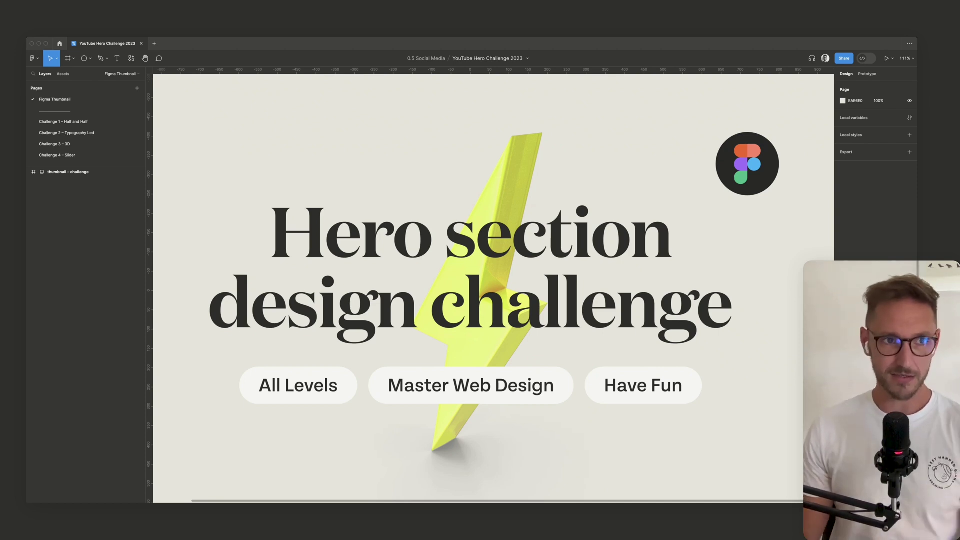
- Open the Challenge 4 – Slider page and examine the colour swatches and draft copy beside the empty frame
click(57, 155)
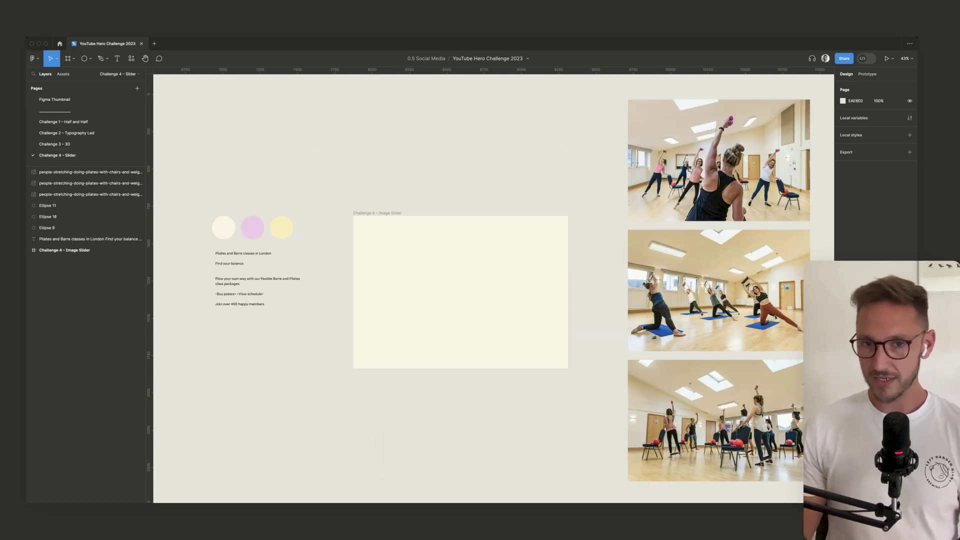
scroll(325, 228, left, 4)
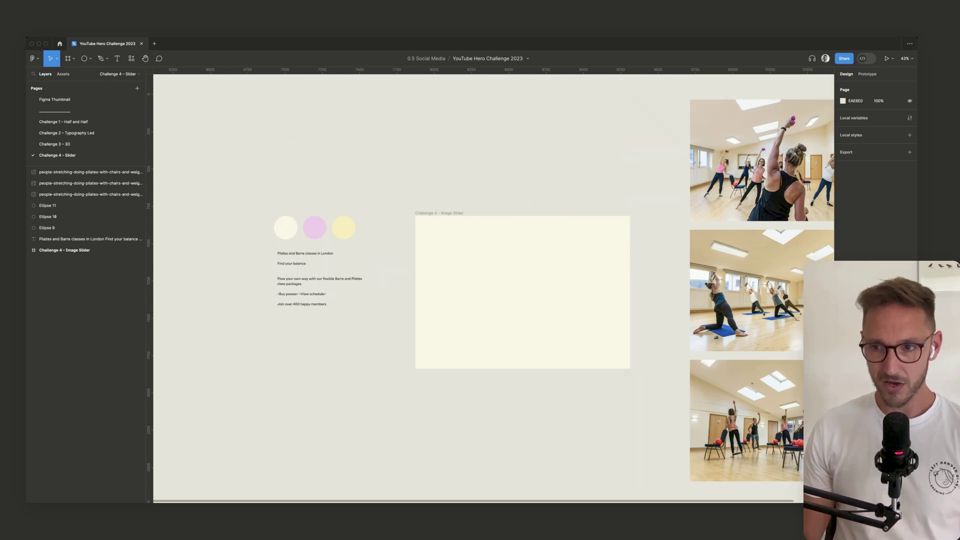
click(327, 227)
scroll(325, 230, up, 6)
key(Escape)
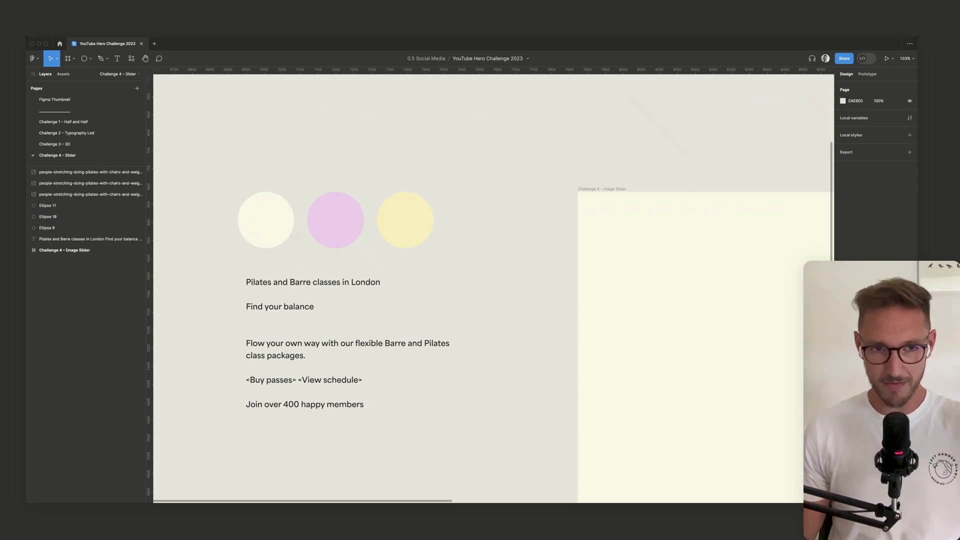
scroll(490, 287, right, 2)
scroll(490, 287, down, 1)
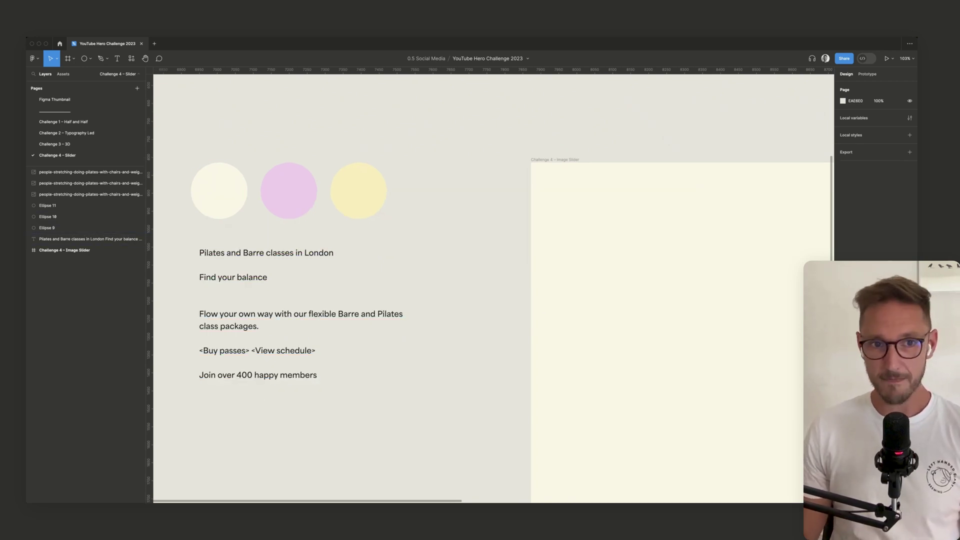
scroll(433, 264, up, 3)
scroll(433, 264, left, 3)
scroll(432, 264, up, 1)
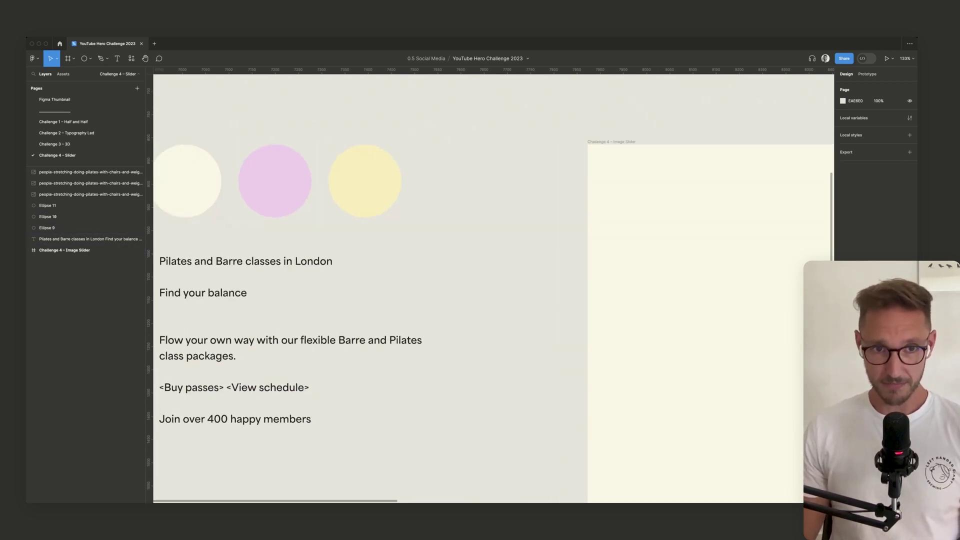
- Examine the three class photos beside the frame, along with the colour swatches and draft copy
scroll(525, 258, down, 10)
scroll(525, 257, right, 10)
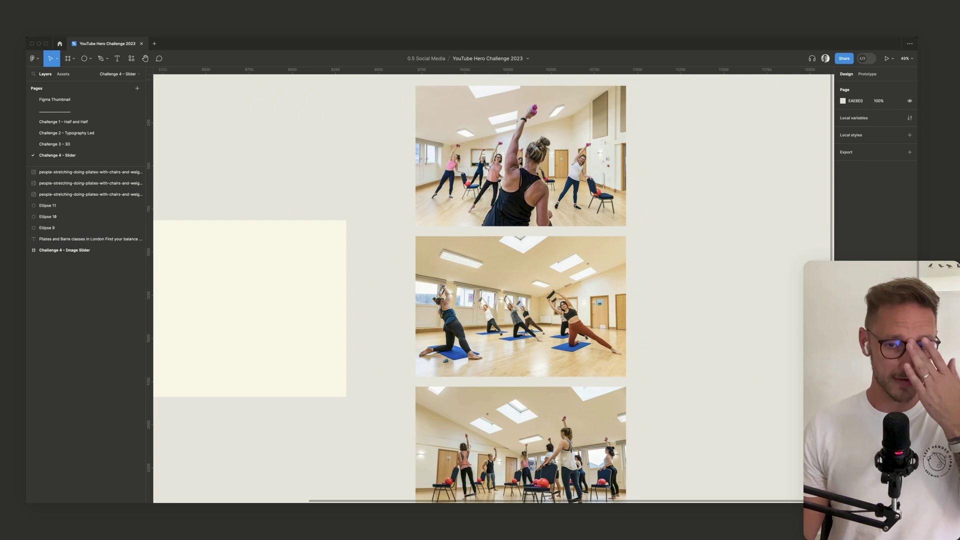
scroll(492, 289, down, 2)
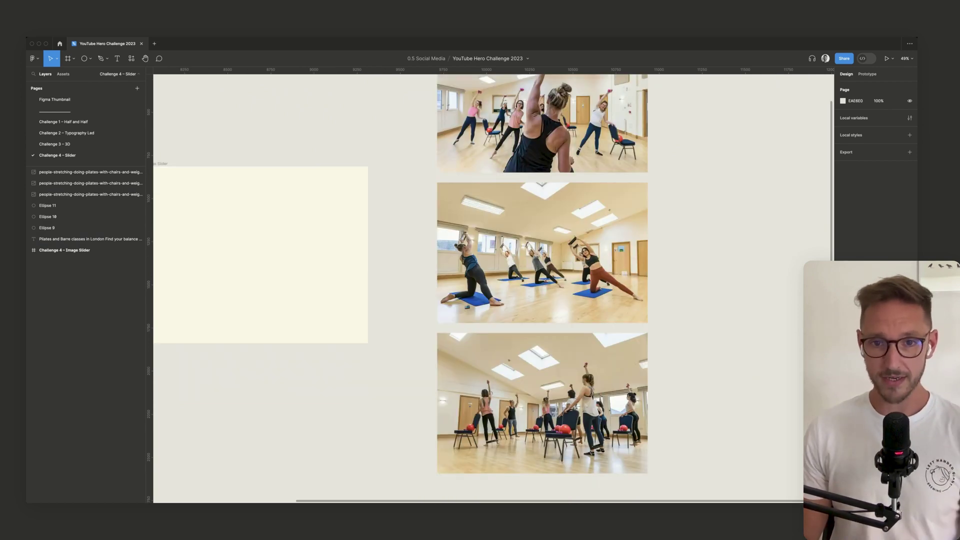
scroll(492, 289, left, 2)
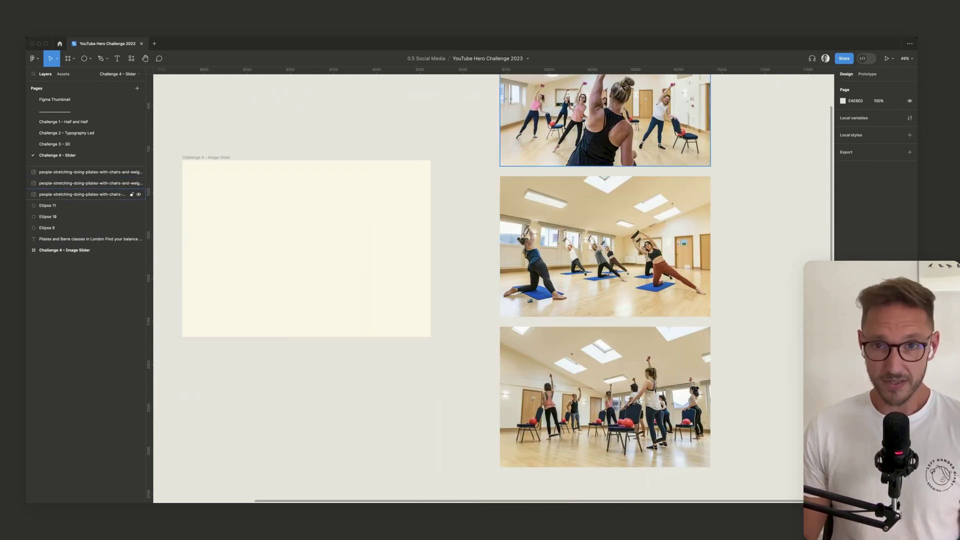
scroll(306, 248, left, 5)
scroll(348, 159, right, 3)
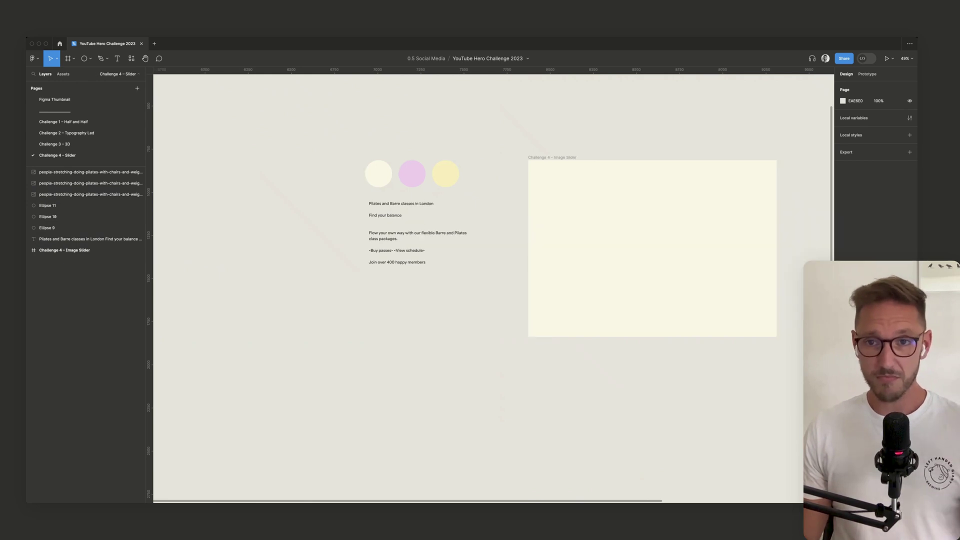
scroll(348, 159, up, 5)
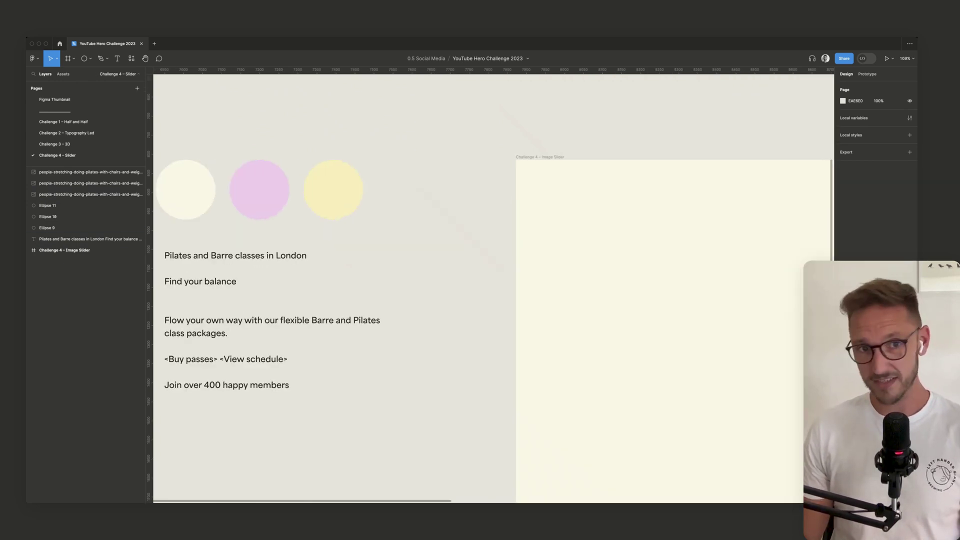
scroll(348, 250, left, 4)
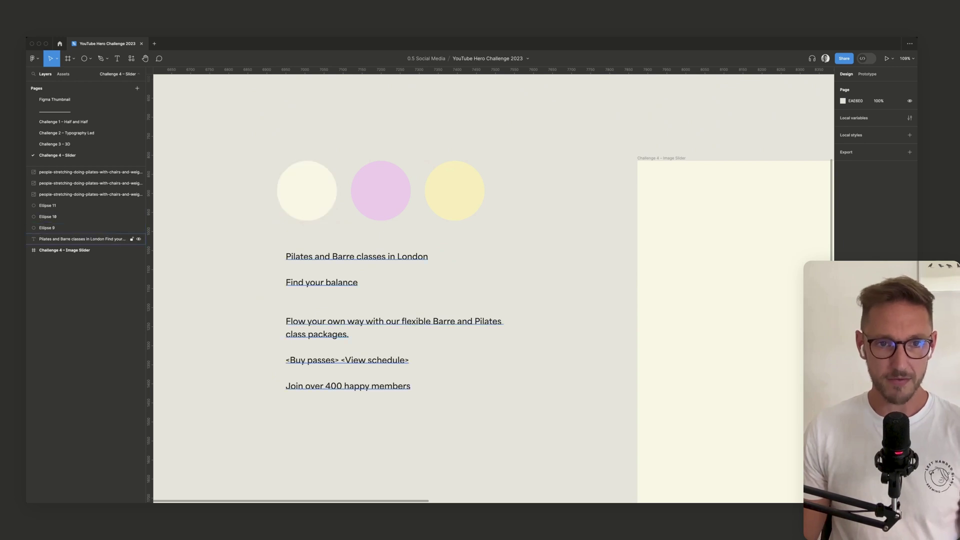
- Open the draft copy for editing, with the text cursor directly before "London" in its first line
click(85, 239)
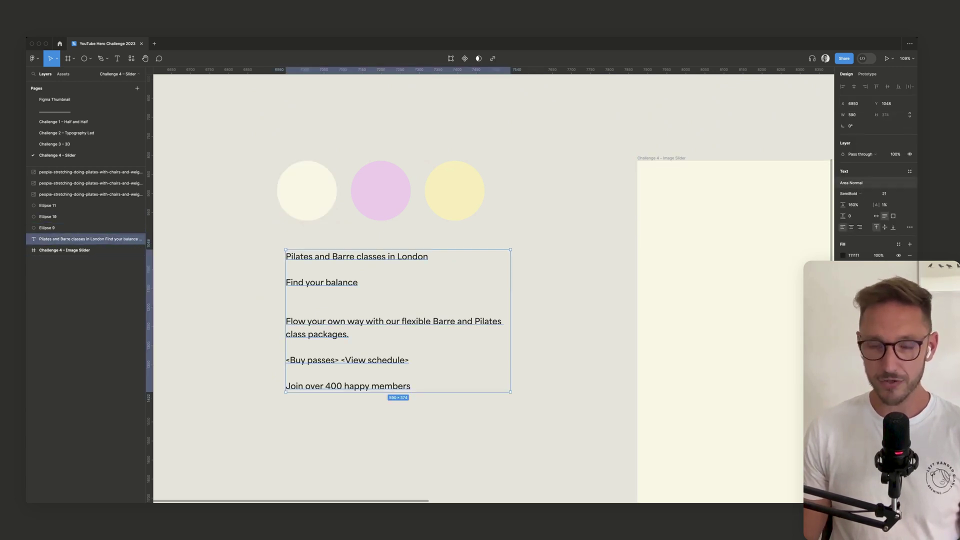
scroll(330, 257, up, 5)
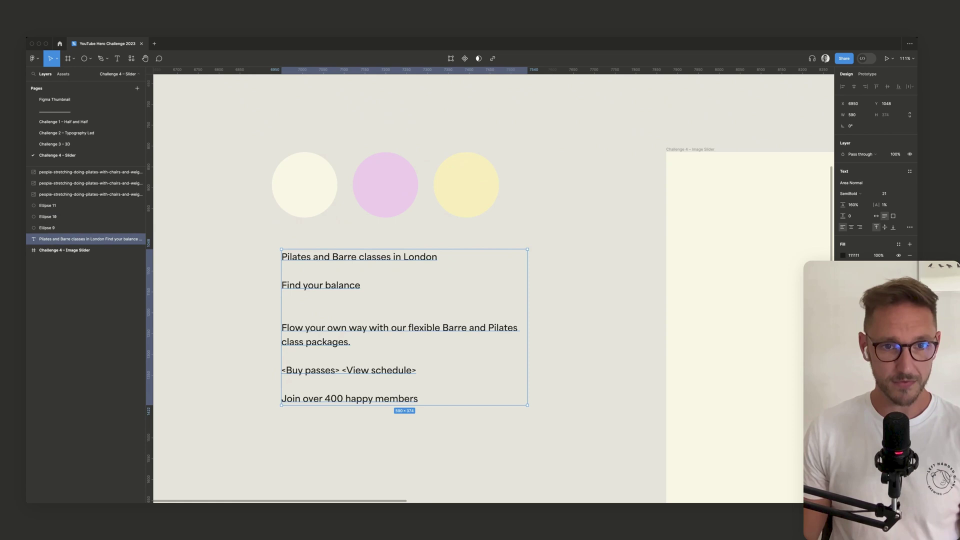
click(350, 218)
scroll(350, 218, down, 1)
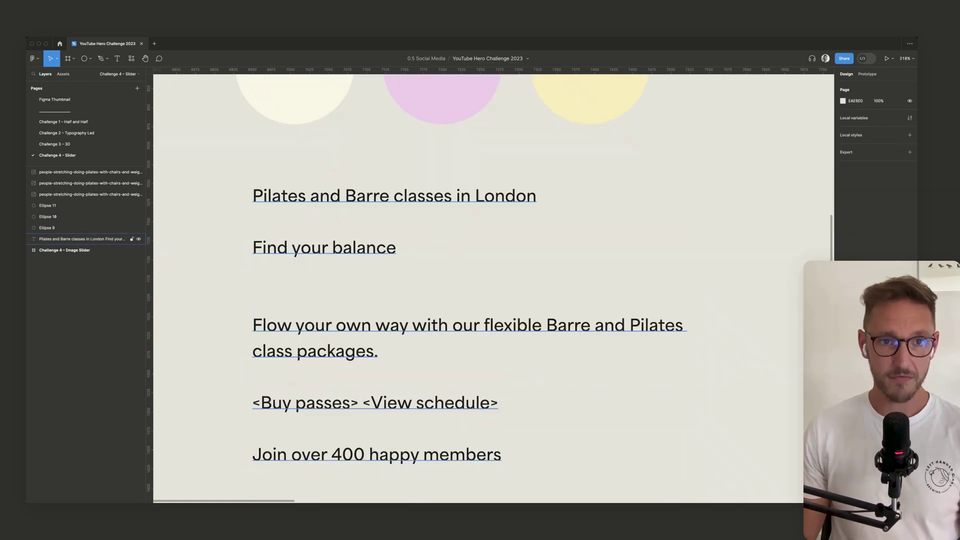
double_click(495, 196)
click(495, 195)
click(537, 196)
key(shift+super+Left)
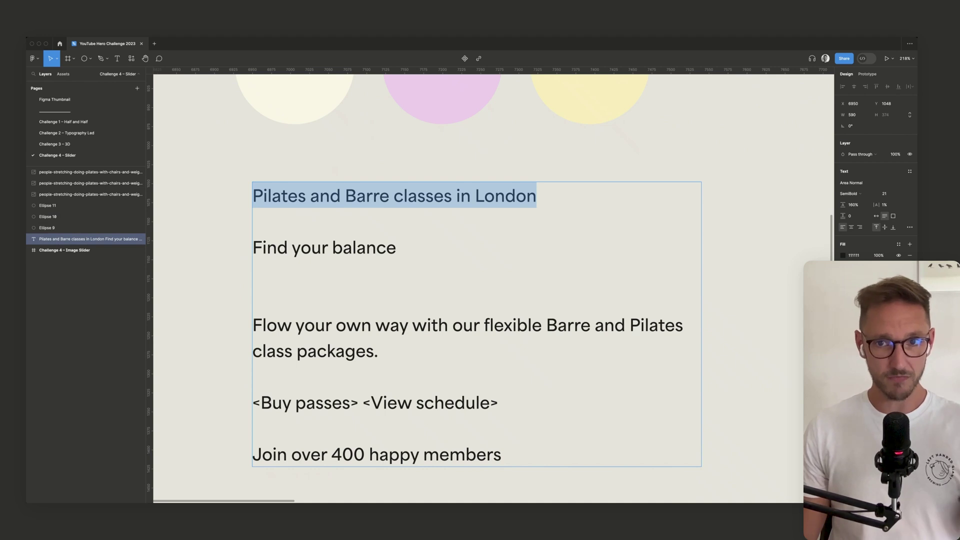
click(475, 196)
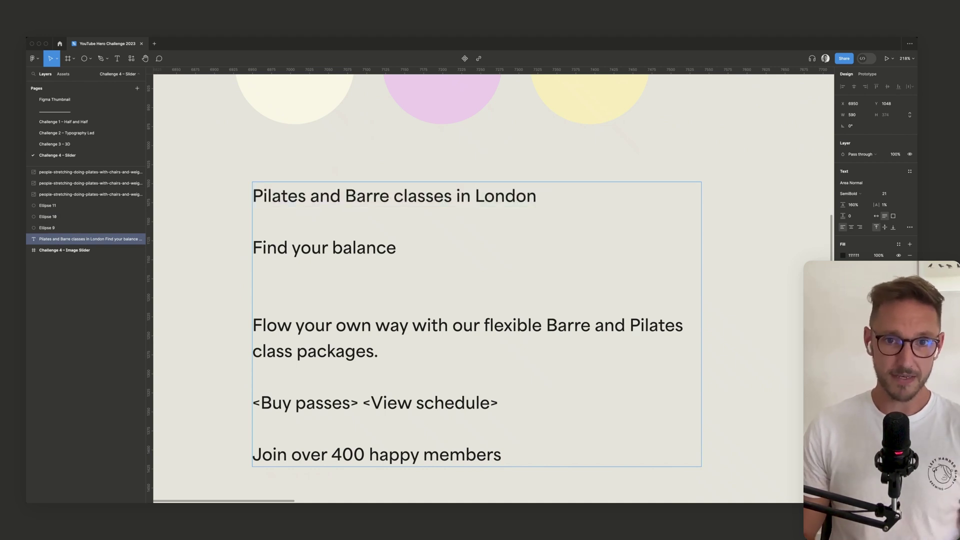
text(Barens,)
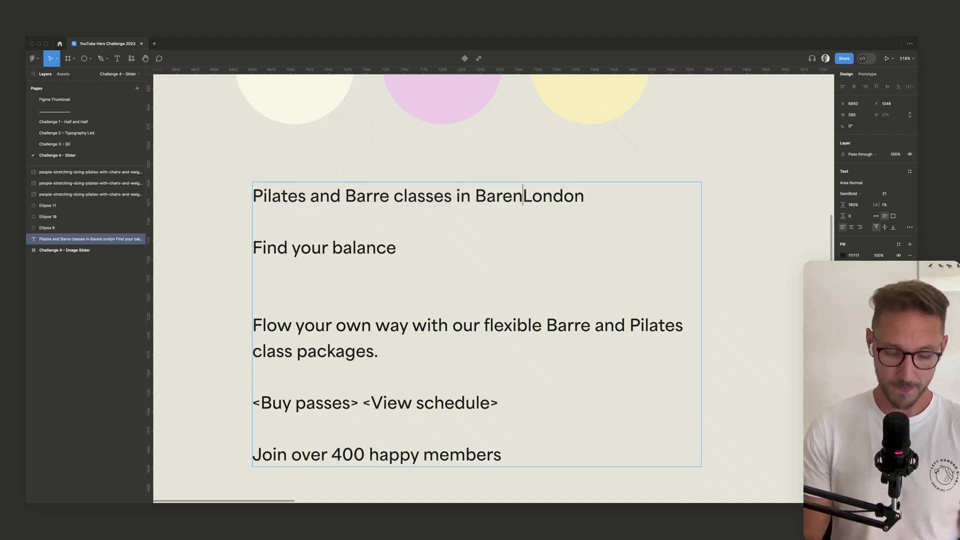
key(BackSpace)
key(BackSpace)
key(BackSpace)
key(BackSpace)
key(BackSpace)
key(BackSpace)
key(BackSpace)
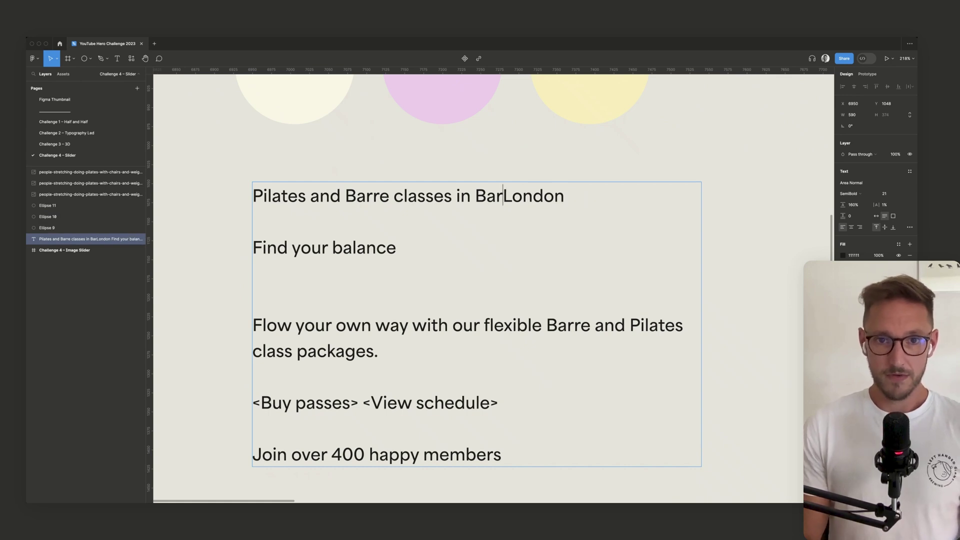
- Insert "Hammersmith, " before "London" in the first line of the draft copy and finish editing
text(Hammersmith,)
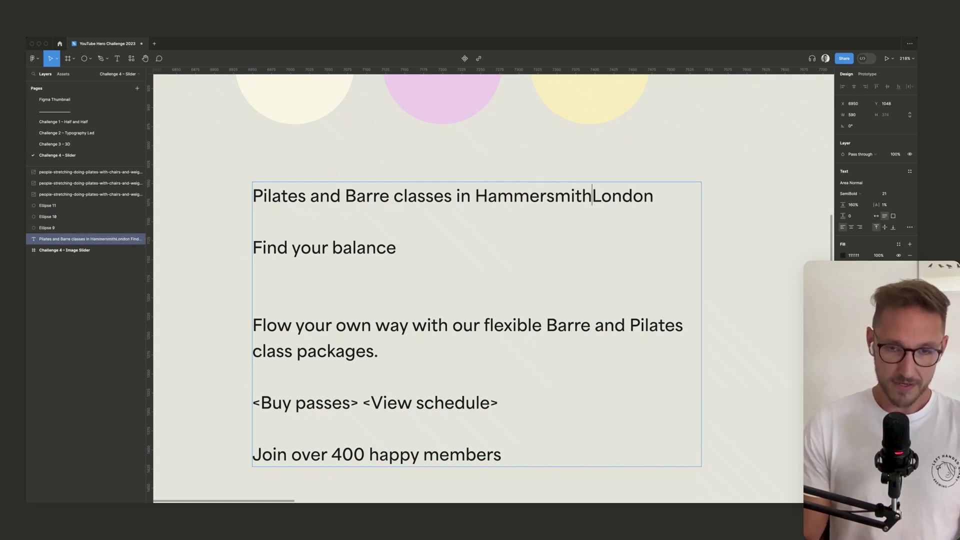
key(Escape)
key(Escape)
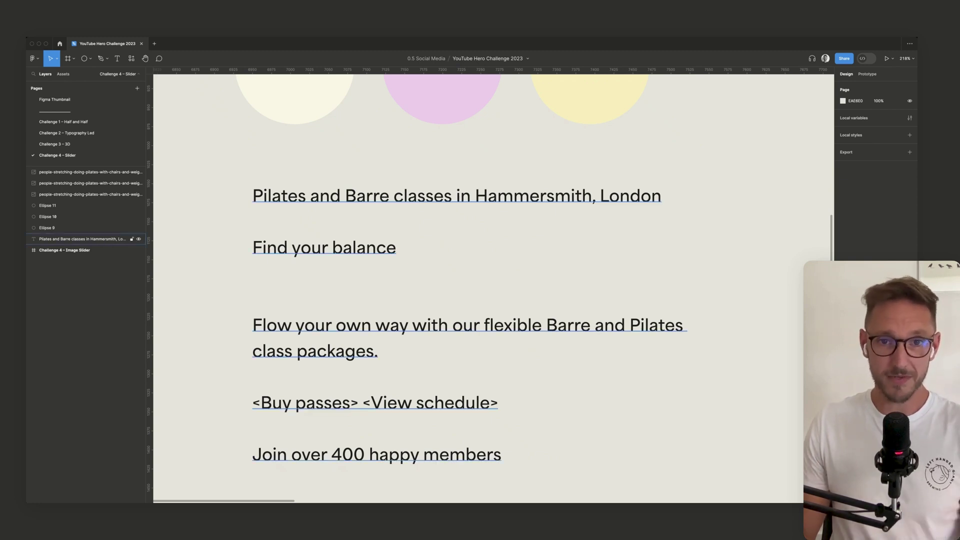
- Examine the draft copy's first line, the "Find your balance" heading and the paragraph on flexible class packages
double_click(454, 412)
click(661, 196)
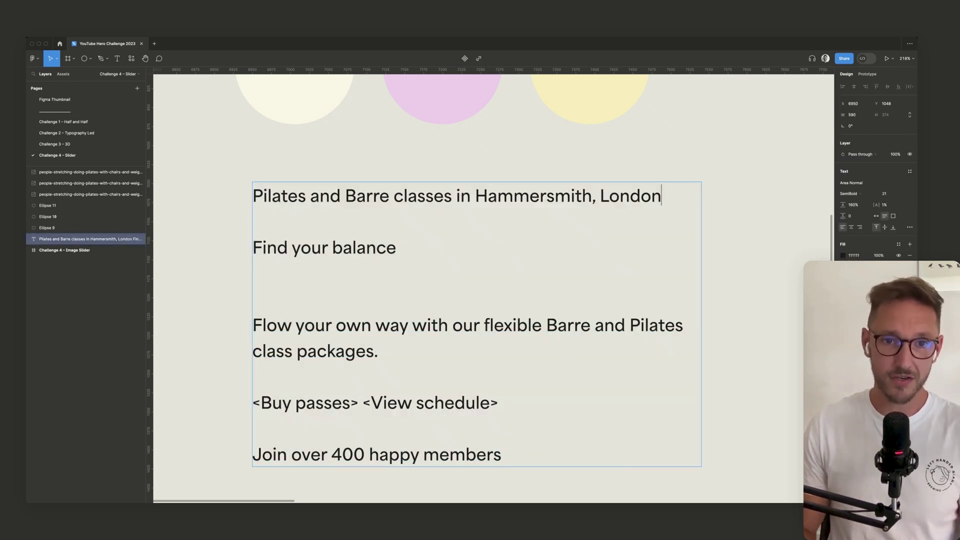
key(shift+super+Left)
key(Escape)
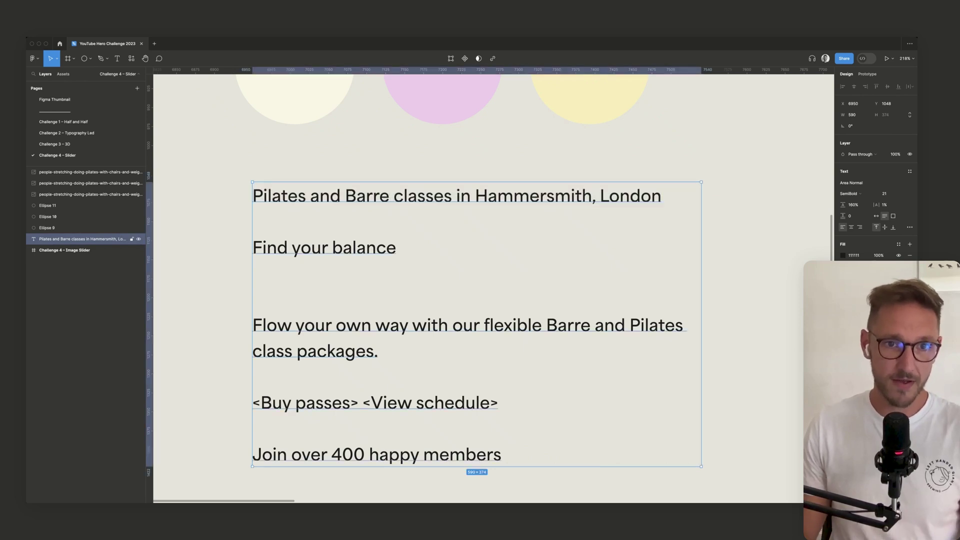
double_click(399, 249)
click(397, 248)
key(super+shift+Left)
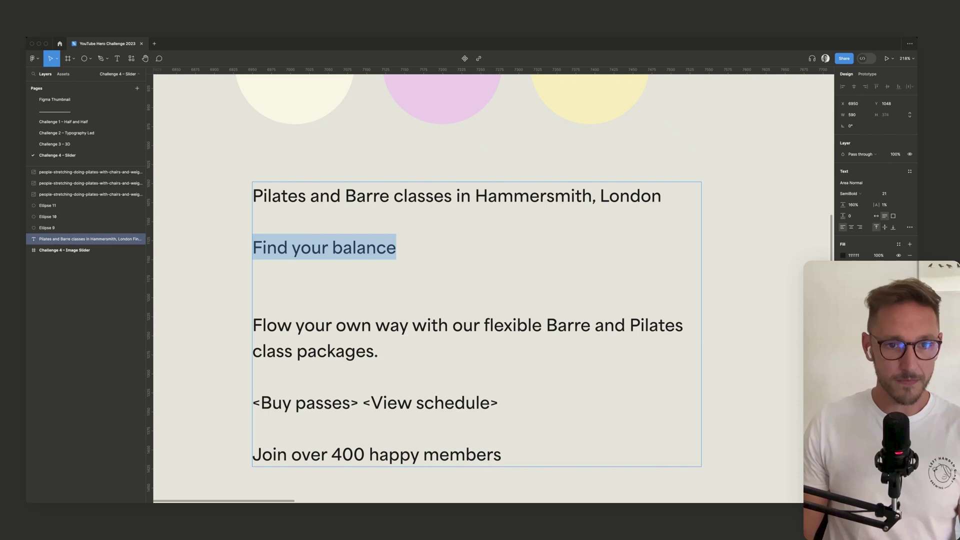
drag(379, 352, 253, 325)
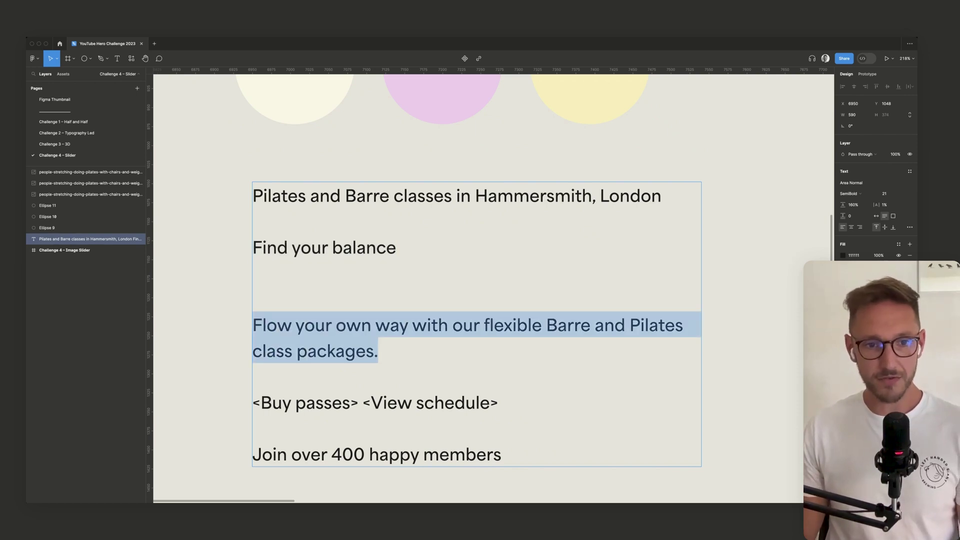
- Examine the "Buy passes" and "View schedule" button labels and the "Join over 400 happy members" line
key(Down)
key(Down)
key(Left)
key(super+shift+Left)
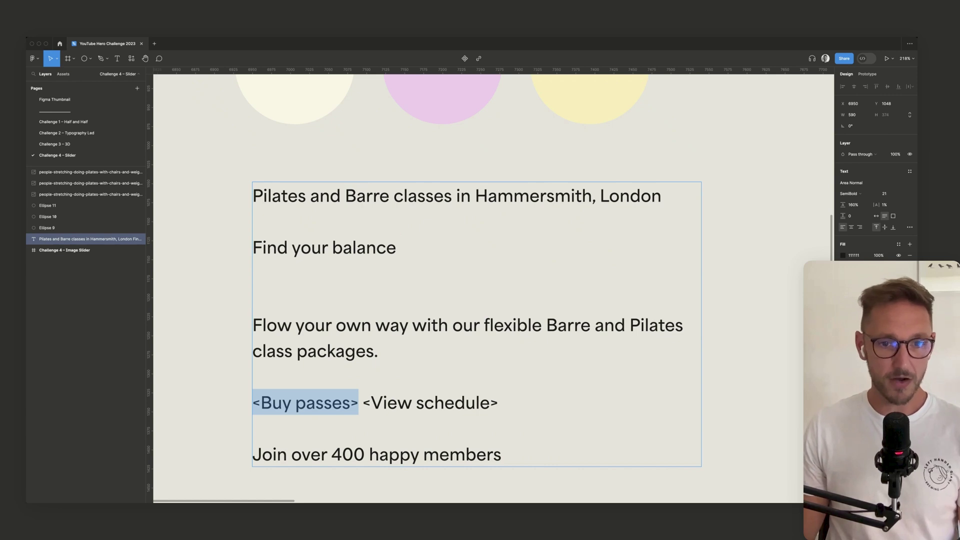
key(Right)
key(Right)
key(alt+shift+Right)
key(alt+shift+Right)
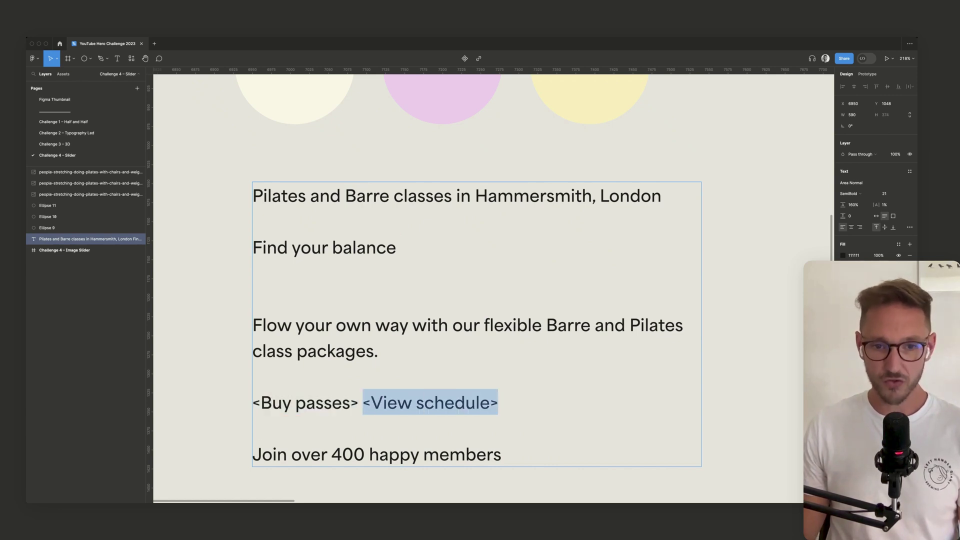
key(Down)
key(Down)
key(alt+shift+Left)
key(alt+shift+Left)
key(alt+shift+Left)
key(alt+shift+Left)
key(alt+shift+Left)
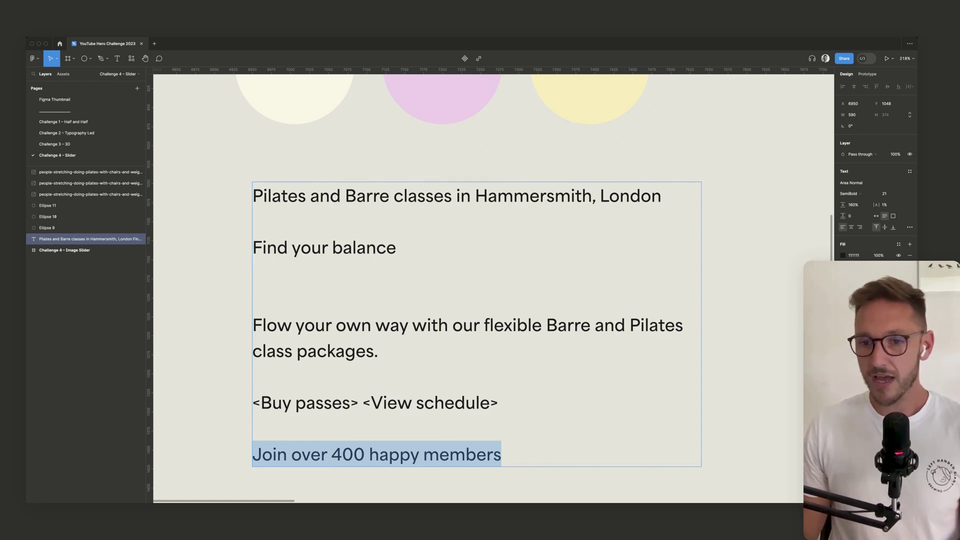
key(Escape)
key(Escape)
- Duplicate the draft copy text block into the top-left area of the Challenge 4 – Image Slider frame, at about X 99, Y 61
scroll(728, 402, right, 1)
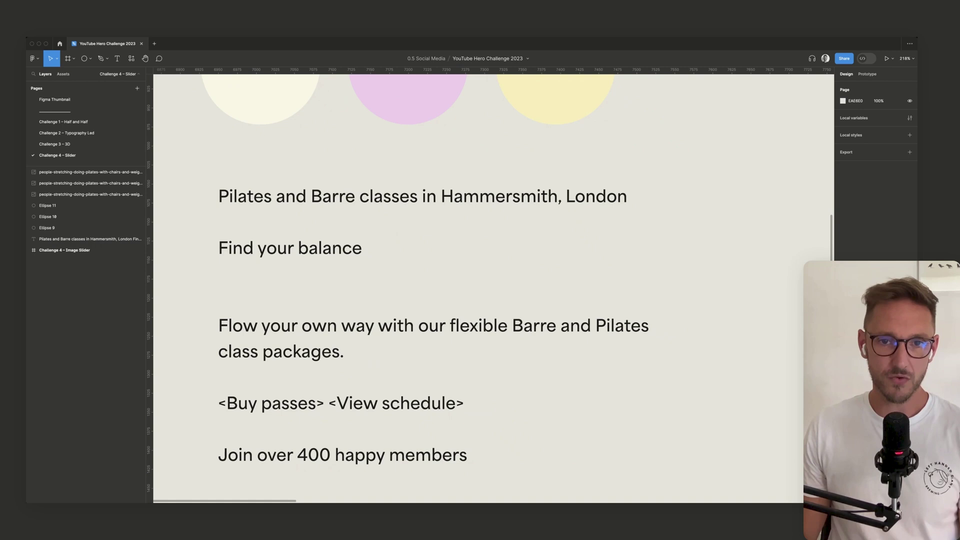
scroll(728, 402, down, 5)
scroll(728, 402, right, 5)
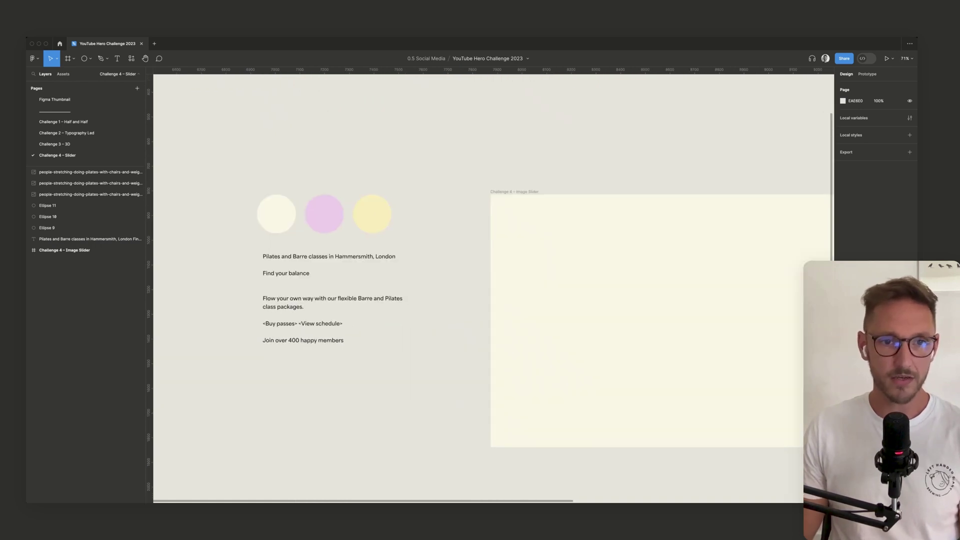
drag(304, 308, 556, 265)
scroll(556, 265, right, 4)
scroll(555, 265, up, 4)
scroll(555, 265, left, 3)
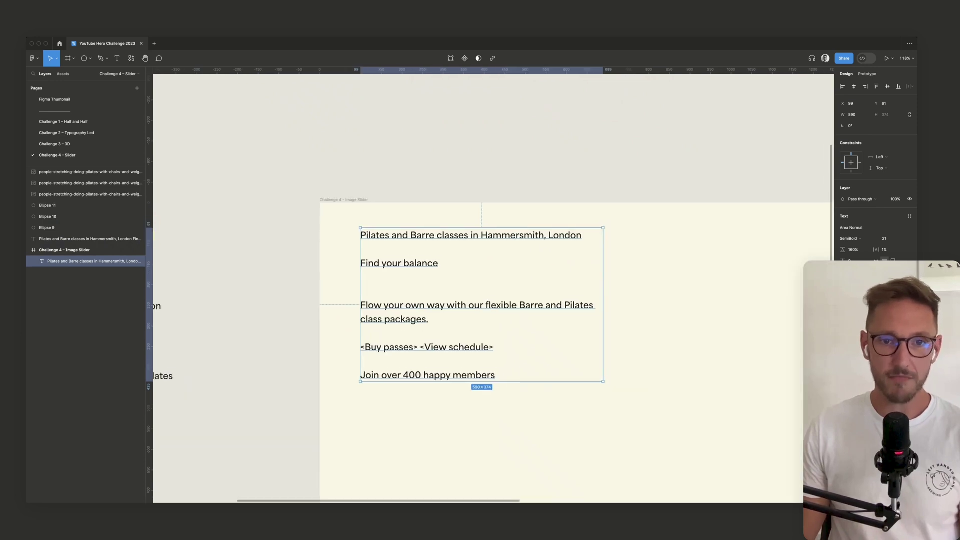
- Replace the duplicated text with "Balance Studios" and set its text box to auto width
key(Return)
text(Balance)
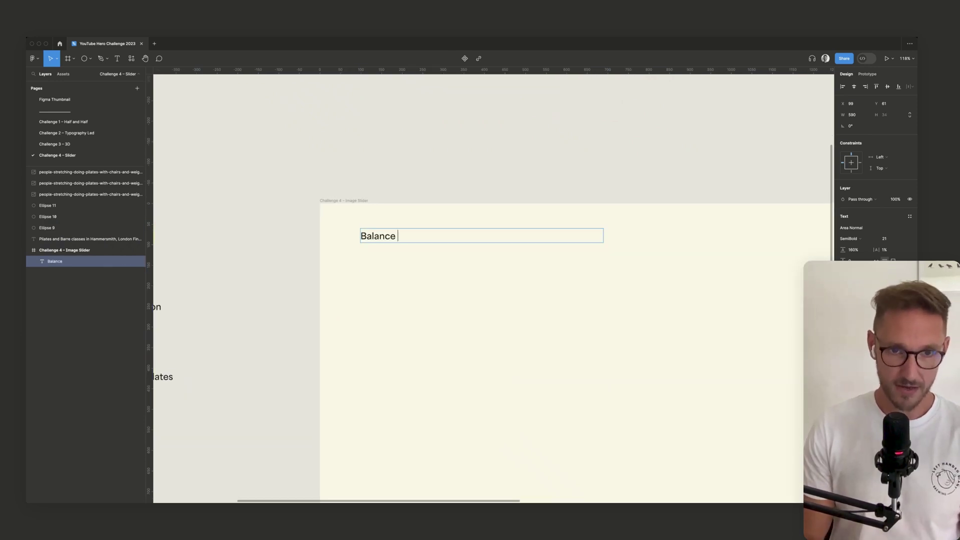
text( Studios)
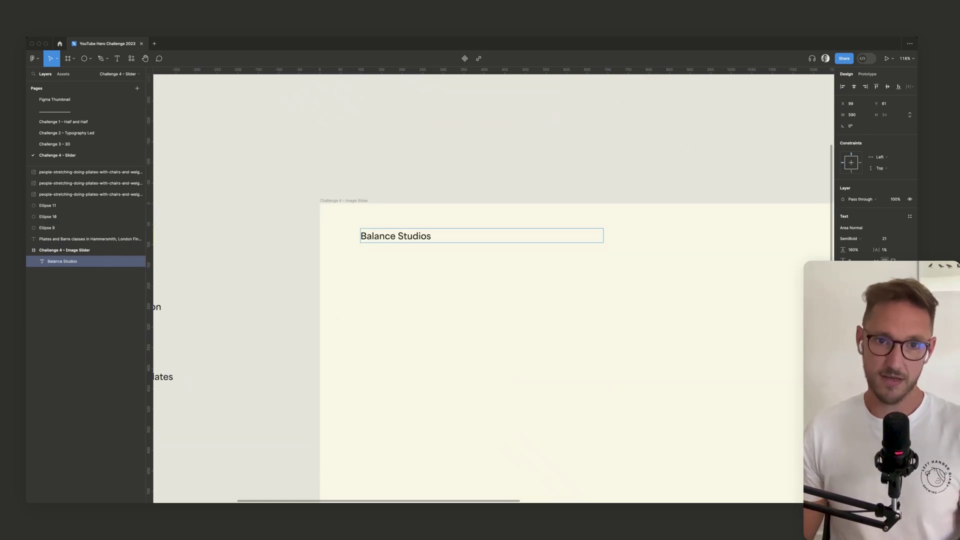
key(Escape)
click(876, 261)
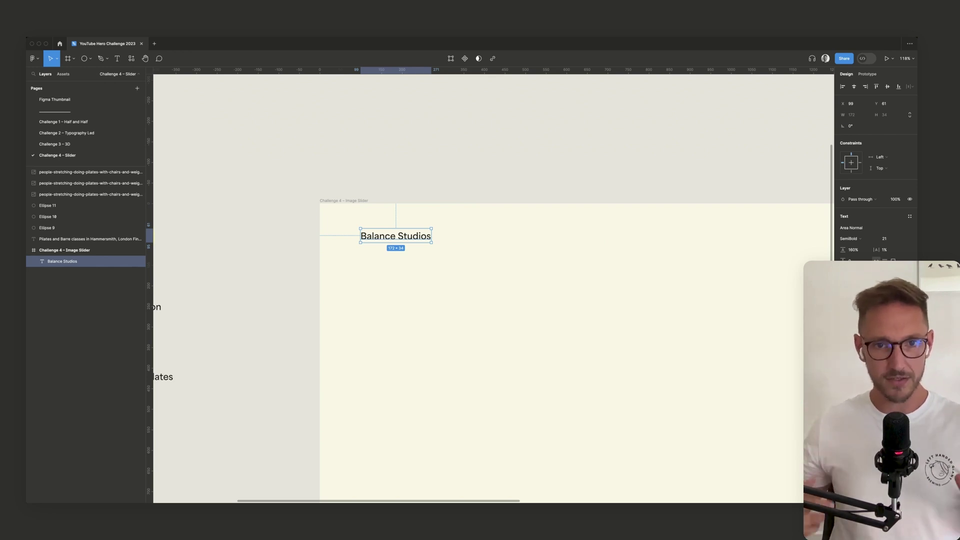
key(Escape)
scroll(494, 288, right, 4)
scroll(494, 289, down, 1)
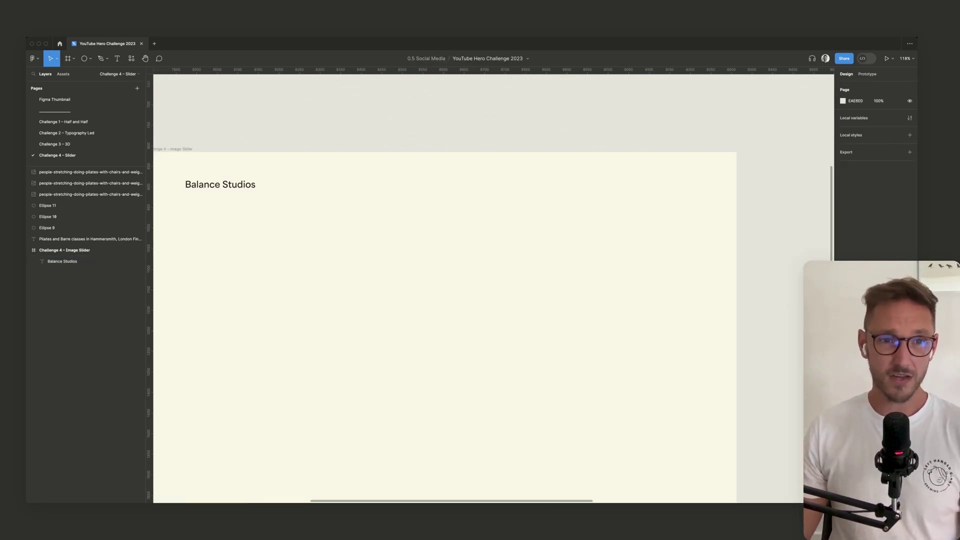
scroll(505, 128, down, 1)
scroll(493, 289, left, 1)
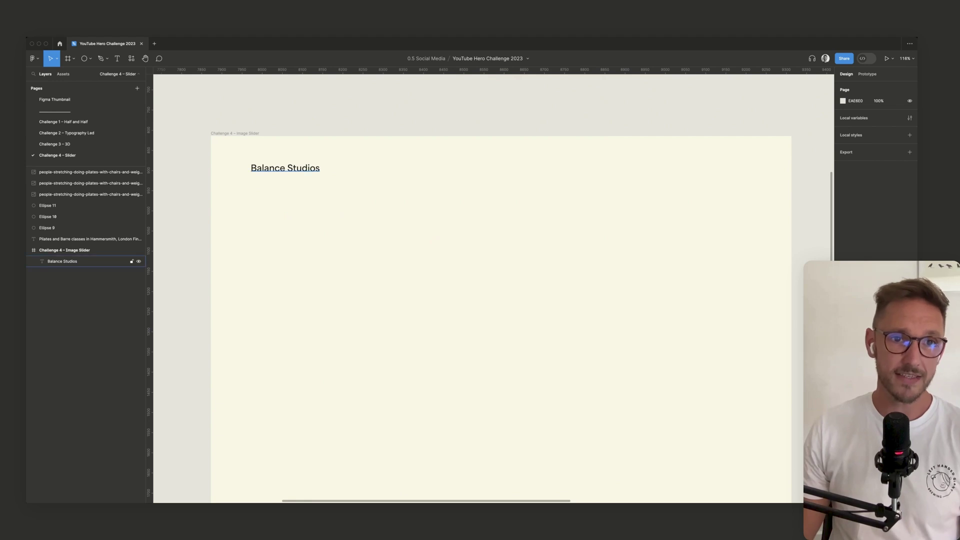
- Duplicate the "Balance Studios" text across the header to about X 748, Y 44 and set the copy's font size to 18
drag(285, 168, 544, 161)
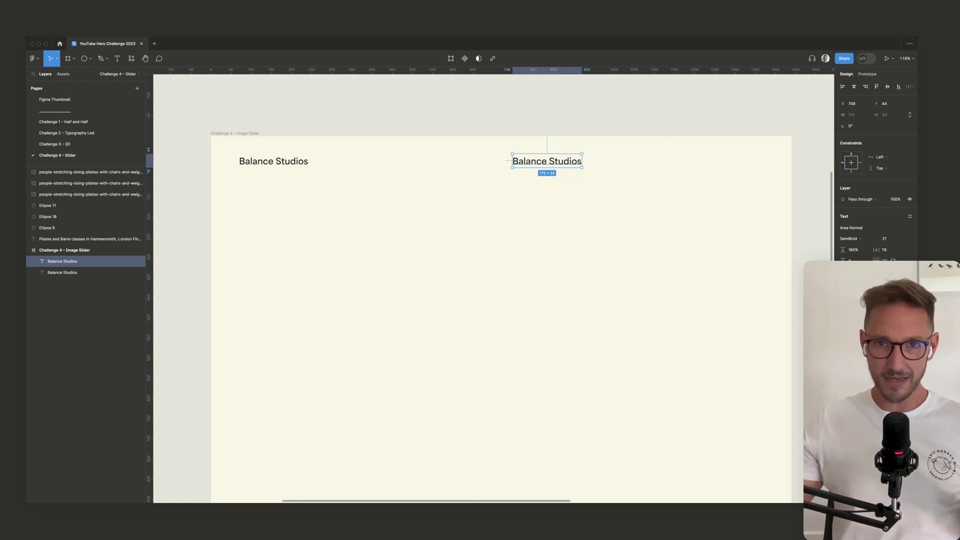
click(886, 238)
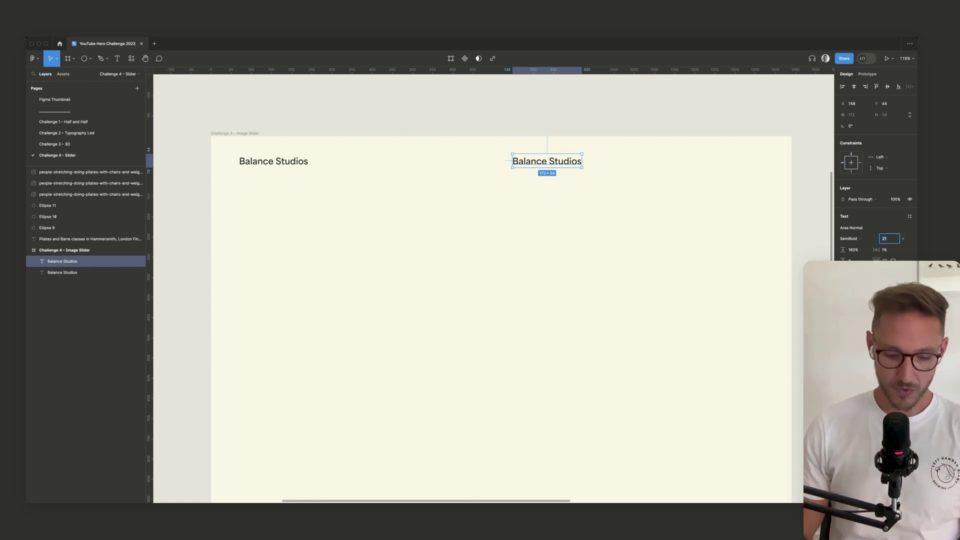
text(18)
key(Return)
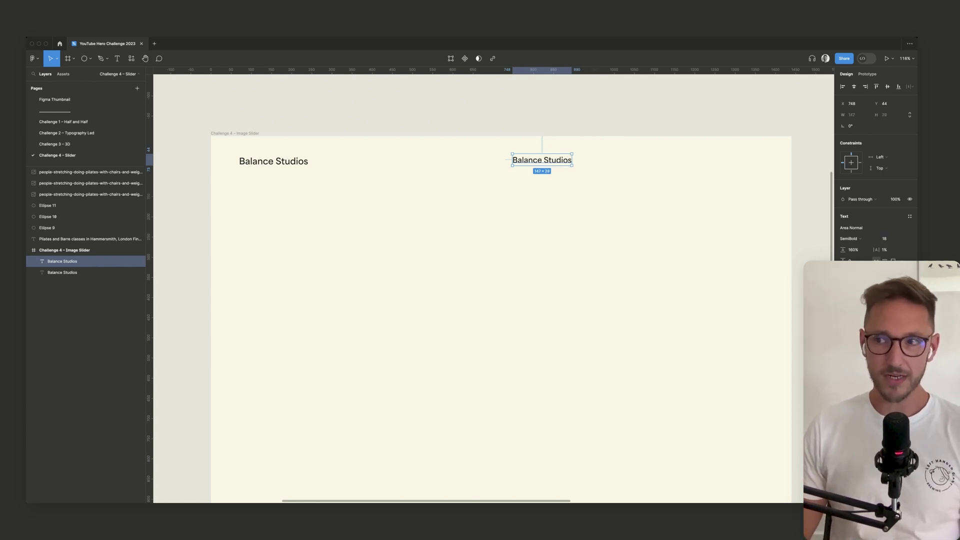
- Replace the wording of the smaller "Balance Studios" copy with "Class Types"
key(Return)
text(Cl)
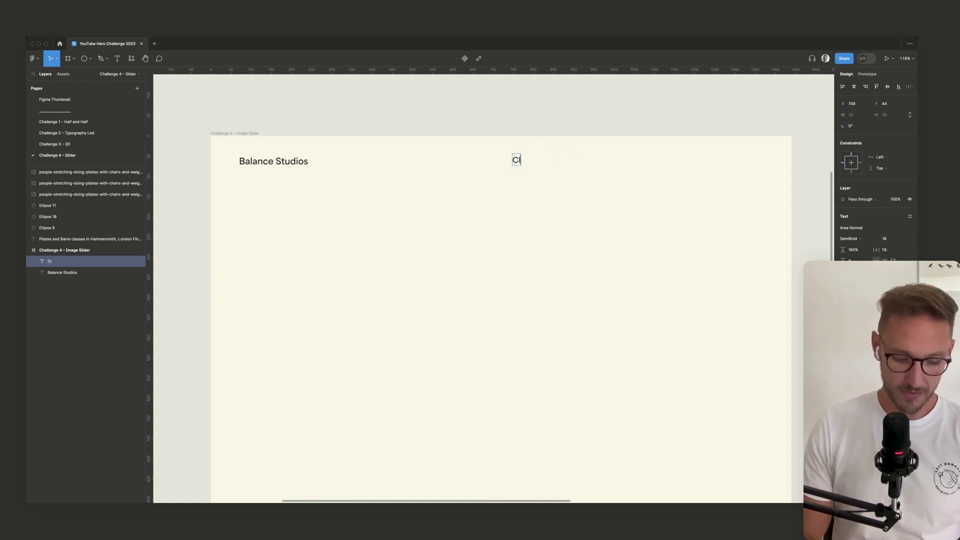
text(ass Types)
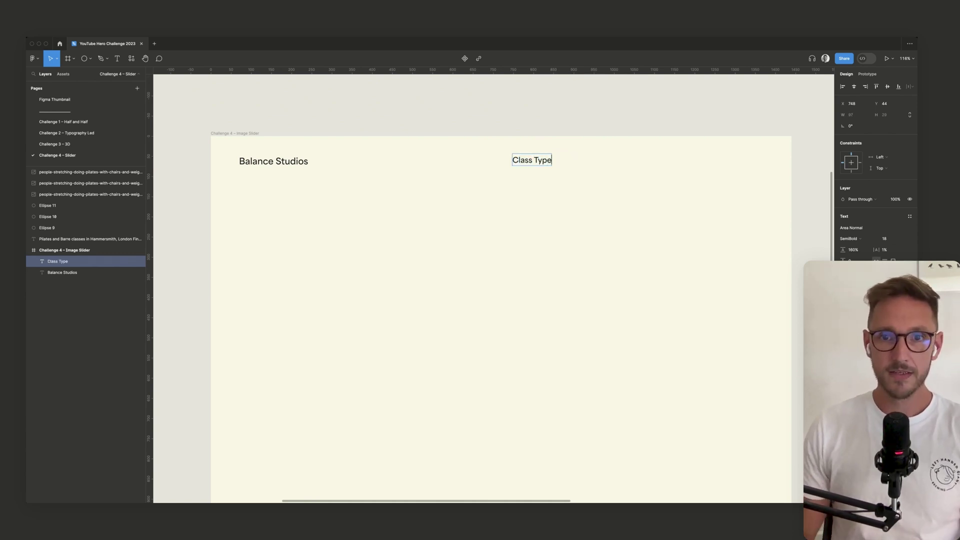
key(Escape)
- Duplicate the "Class Types" text beside itself and group both in a horizontal auto layout with 32 spacing
alt+drag(534, 160, 579, 160)
shift+click(533, 160)
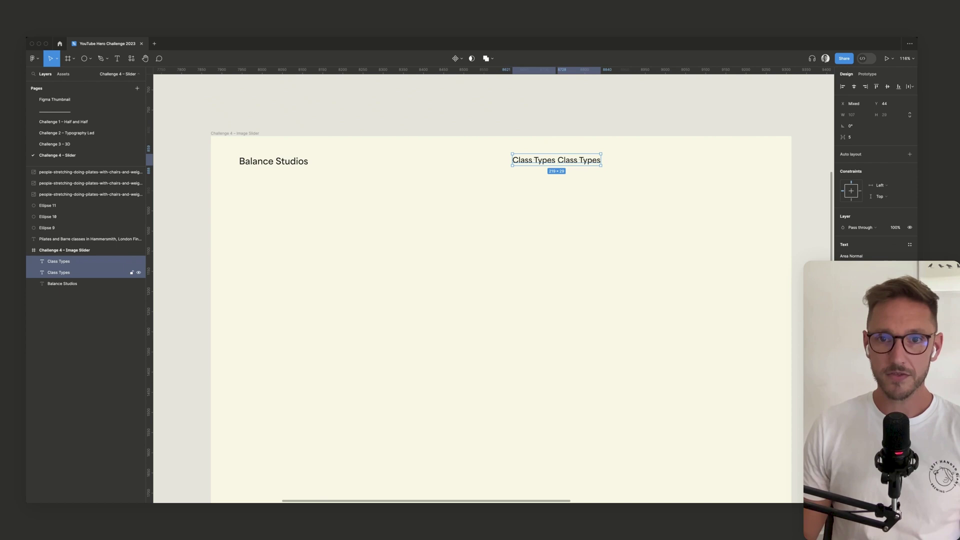
key(shift+a)
click(852, 201)
text(32)
key(Tab)
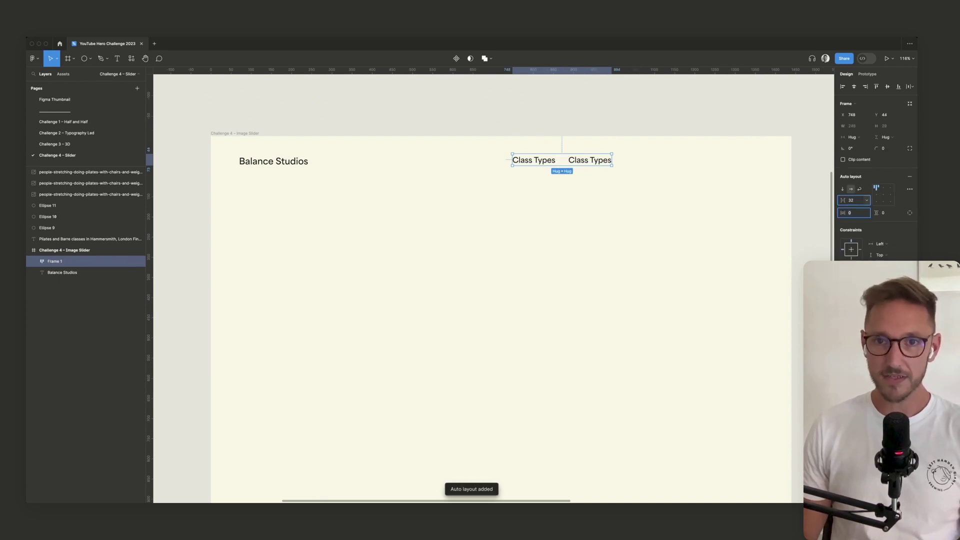
- Change the second "Class Types" link in the navigation row to "Schedule"
double_click(590, 160)
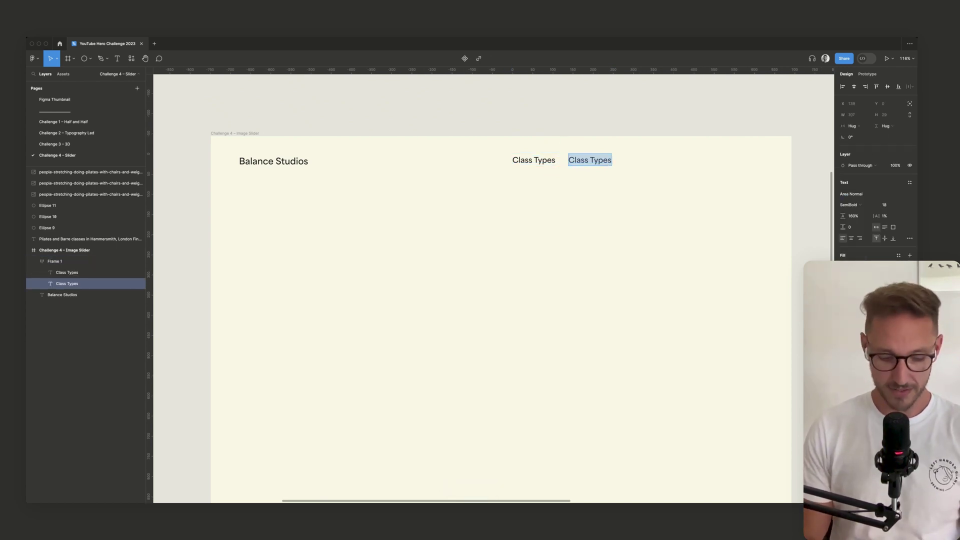
text(Shedule)
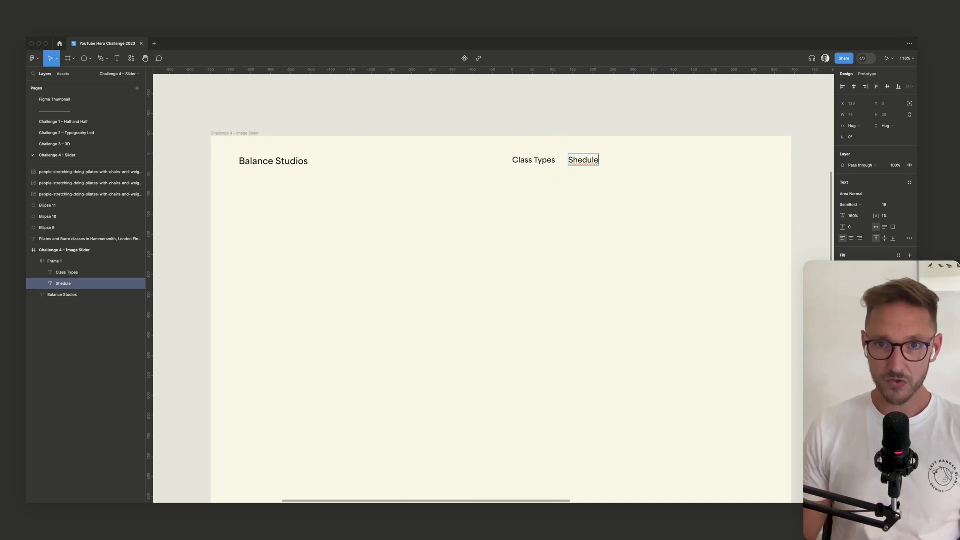
key(Right)
text(c)
key(Escape)
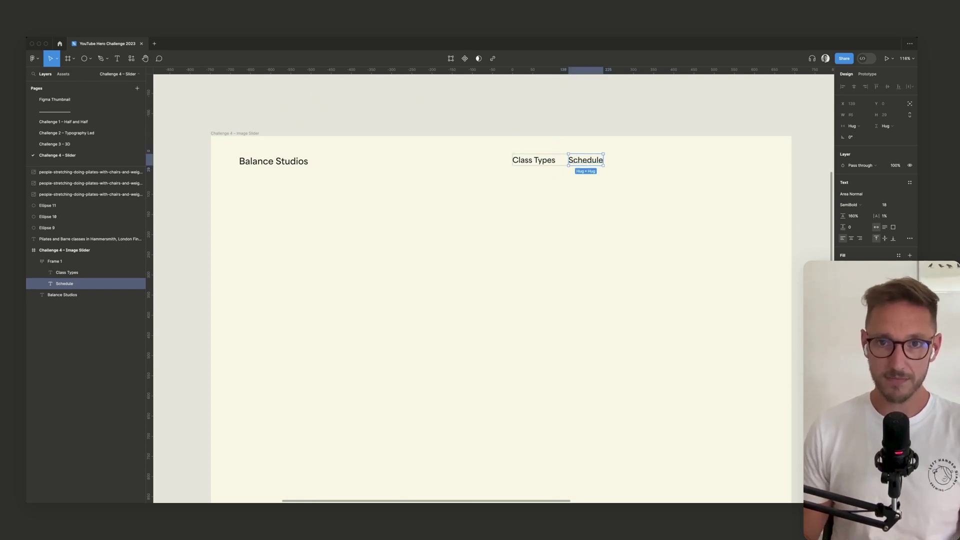
- Duplicate the "Schedule" link twice and change the first copy to "FAQs"
key(ctrl+d)
key(ctrl+d)
double_click(633, 160)
text(F)
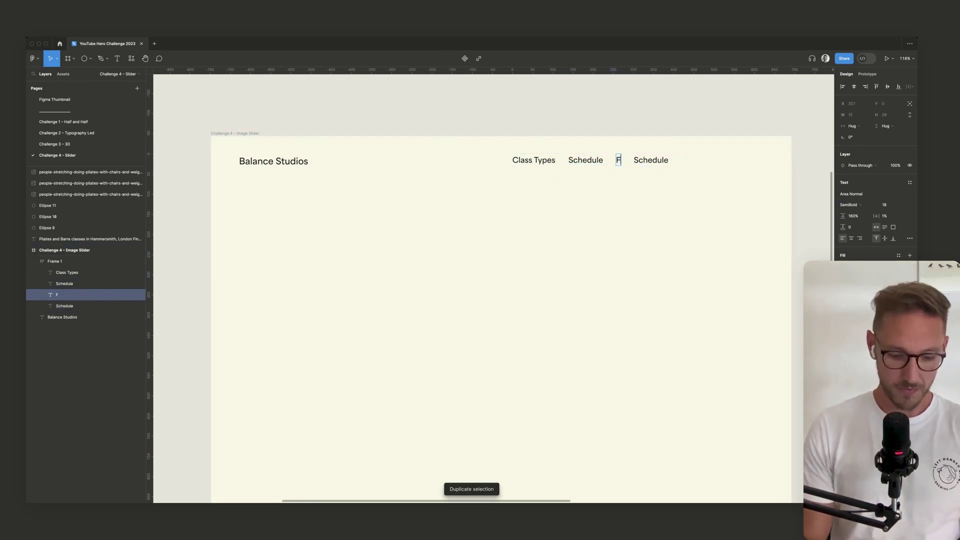
text(AQS)
key(BackSpace)
text(s)
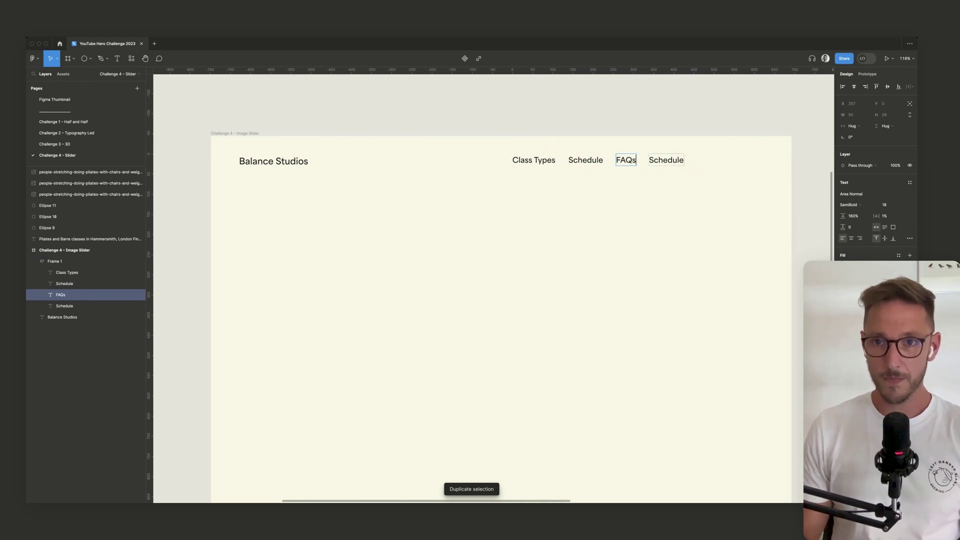
- Change the last "Schedule" copy in the navigation row to "Reviews"
key(Escape)
key(Tab)
key(Return)
text(Reviews)
key(Escape)
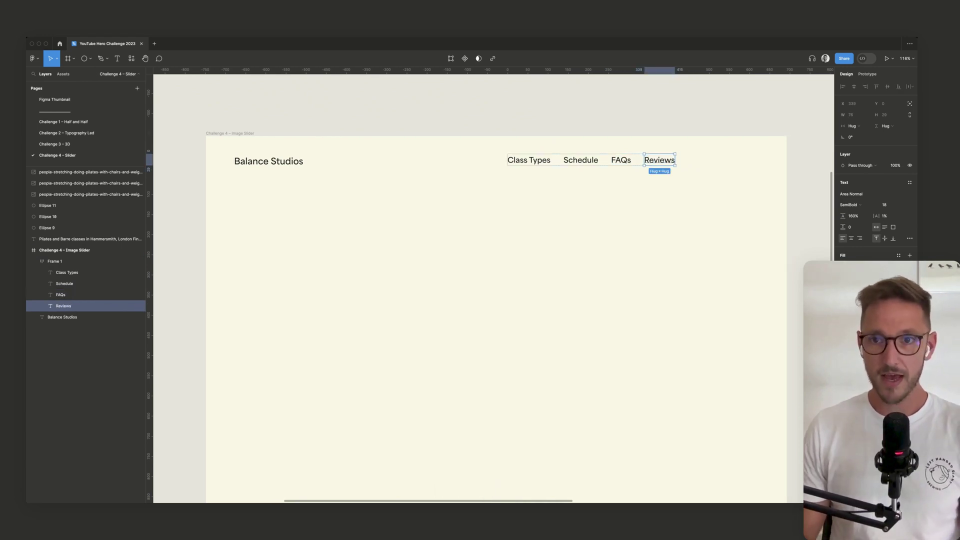
- Copy the "Reviews" text out of the navigation row to about X 1087, Y 176 and replace it with "Book Classes"
scroll(653, 157, right, 1)
drag(653, 155, 652, 208)
scroll(490, 315, up, 1)
key(Return)
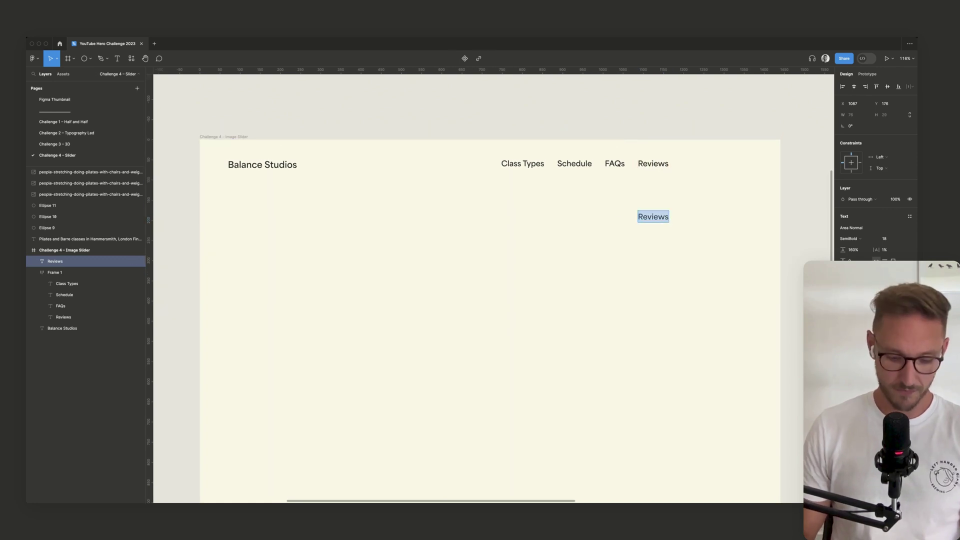
text(Book Classes)
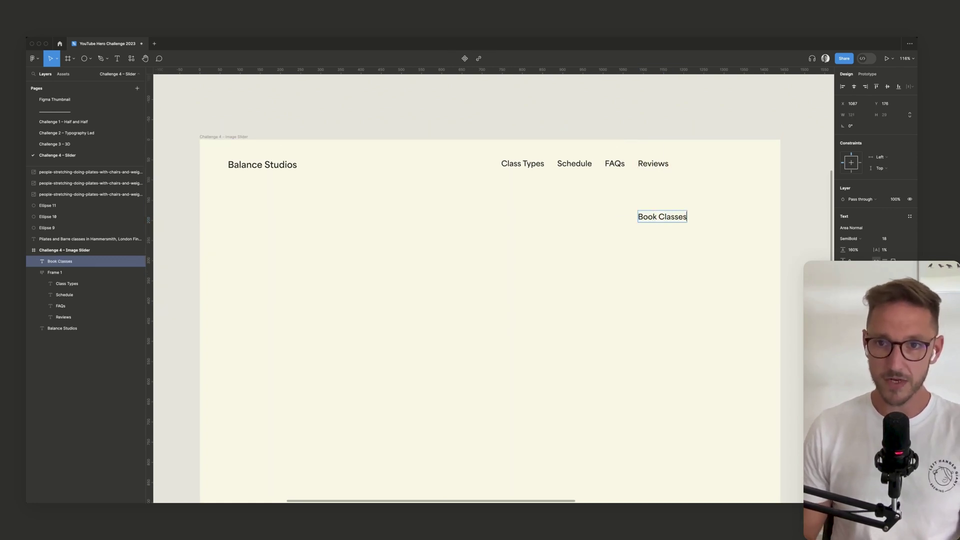
key(Escape)
- Wrap the "Book Classes" text in an auto layout frame with 16 horizontal and 32 vertical padding
scroll(480, 310, down, 1)
key(shift+a)
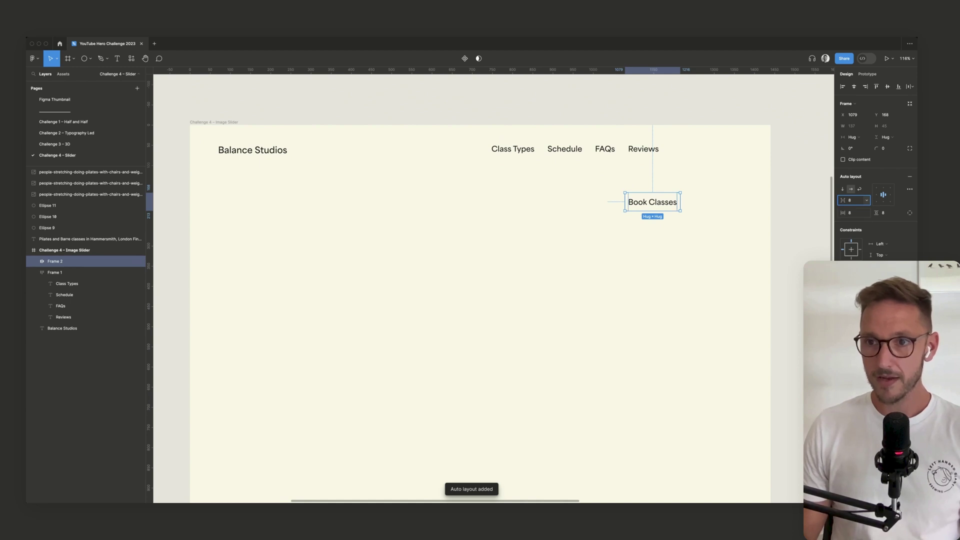
text(16)
key(Tab)
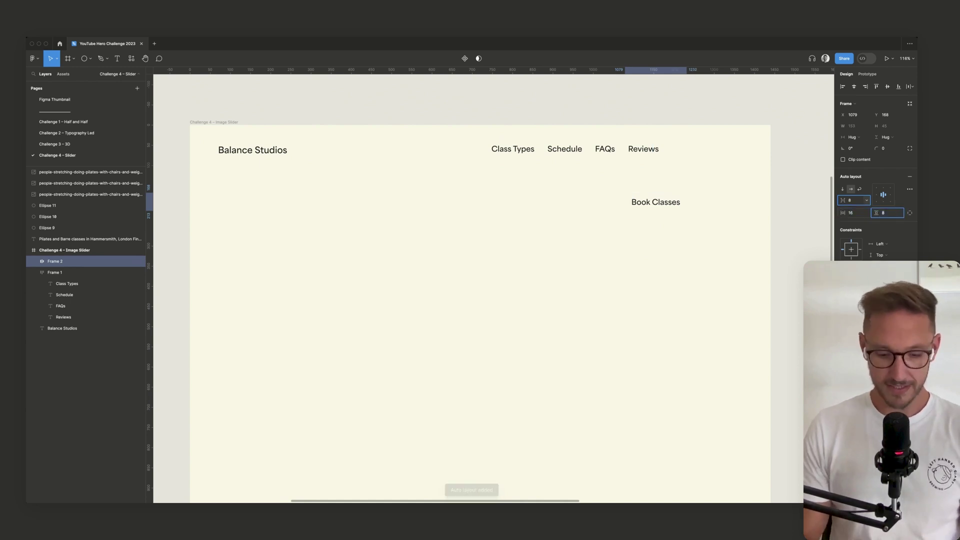
text(32)
key(Return)
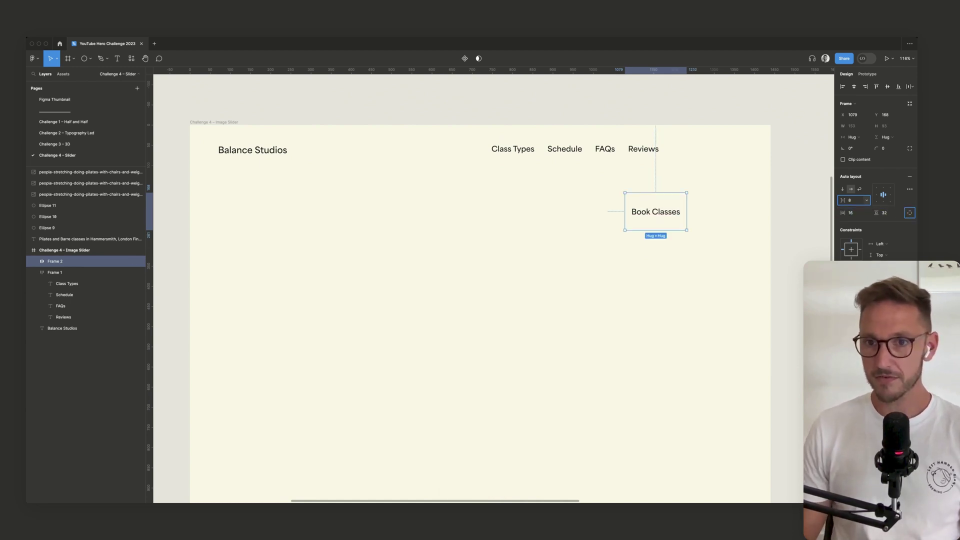
- Set the "Book Classes" button's padding to 32 horizontal and 16 vertical
click(851, 213)
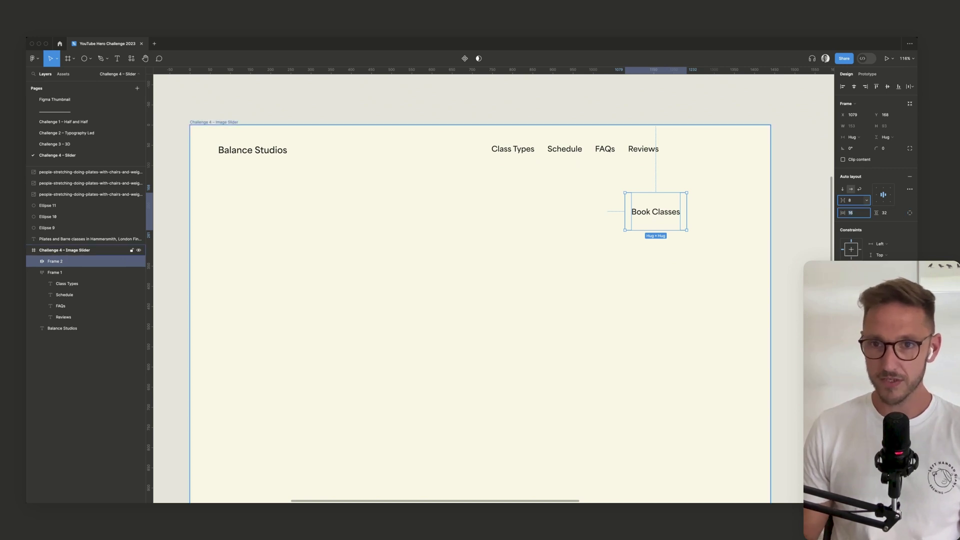
double_click(655, 212)
key(shift+Return)
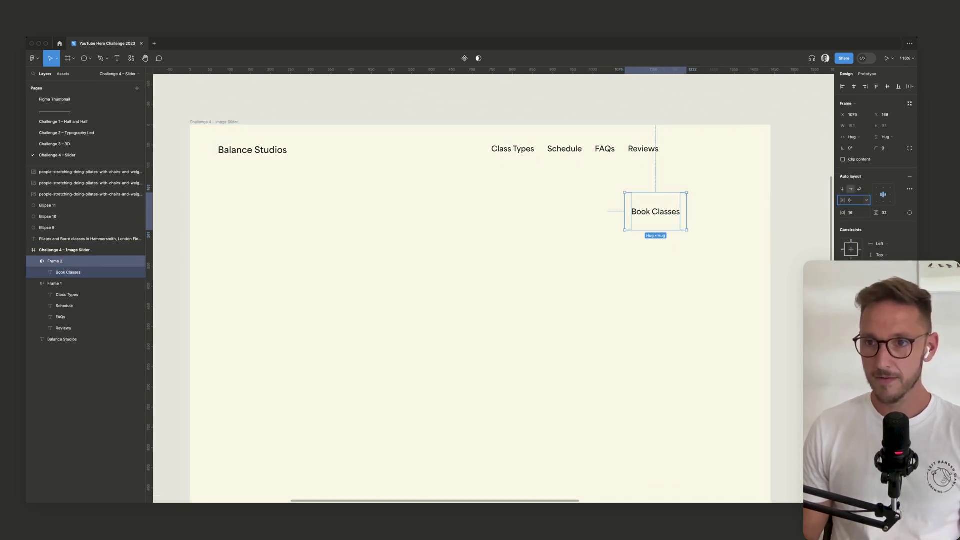
key(Tab)
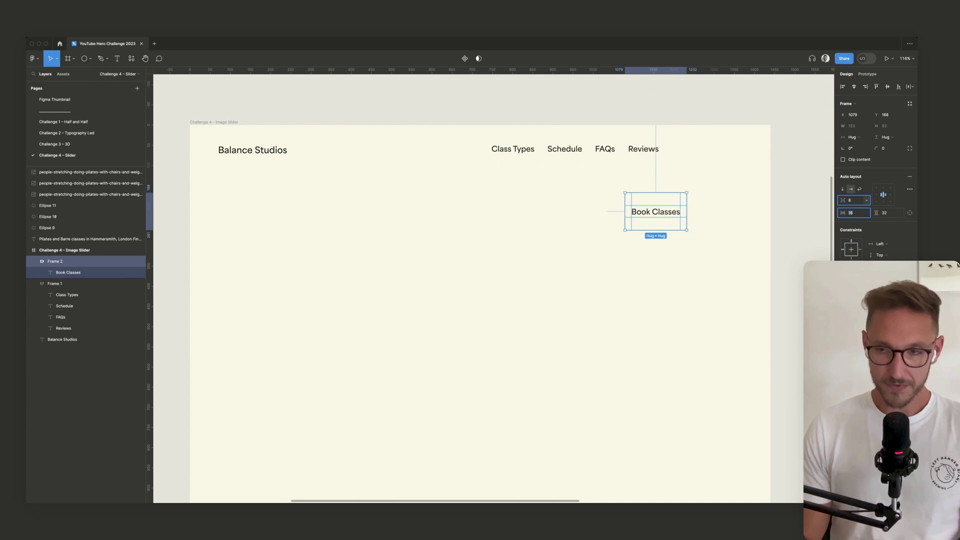
text(32)
key(Tab)
text(16)
key(Tab)
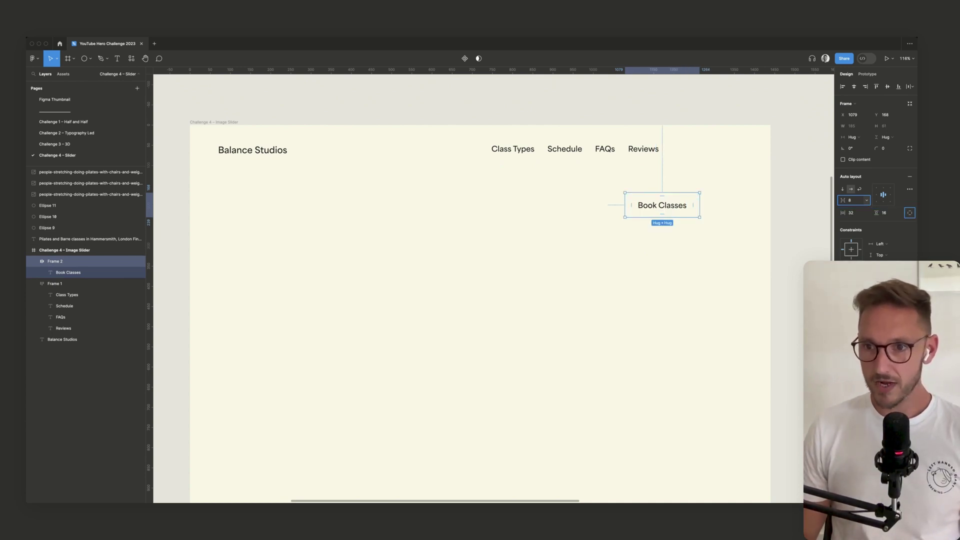
- Set the "Book Classes" button's corner radius to 64
click(887, 148)
text(40)
key(Return)
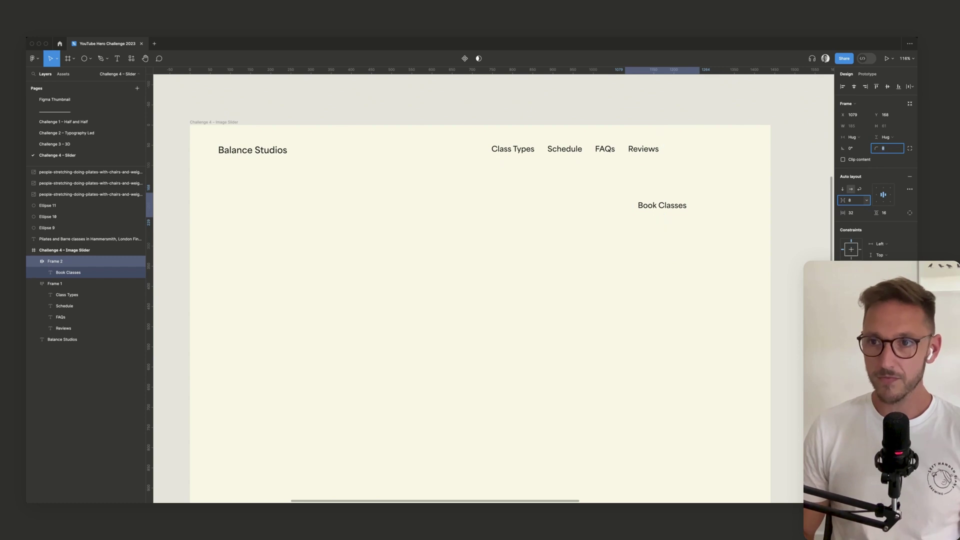
text(64)
key(Return)
- Add a fill to the "Book Classes" button, sampling the colour of the pink palette circle
scroll(577, 256, down, 5)
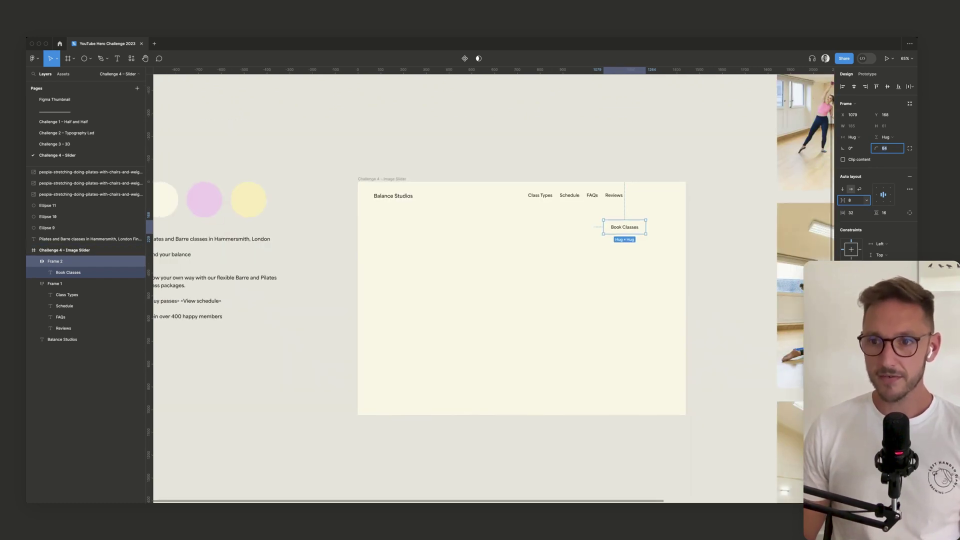
click(910, 302)
click(843, 314)
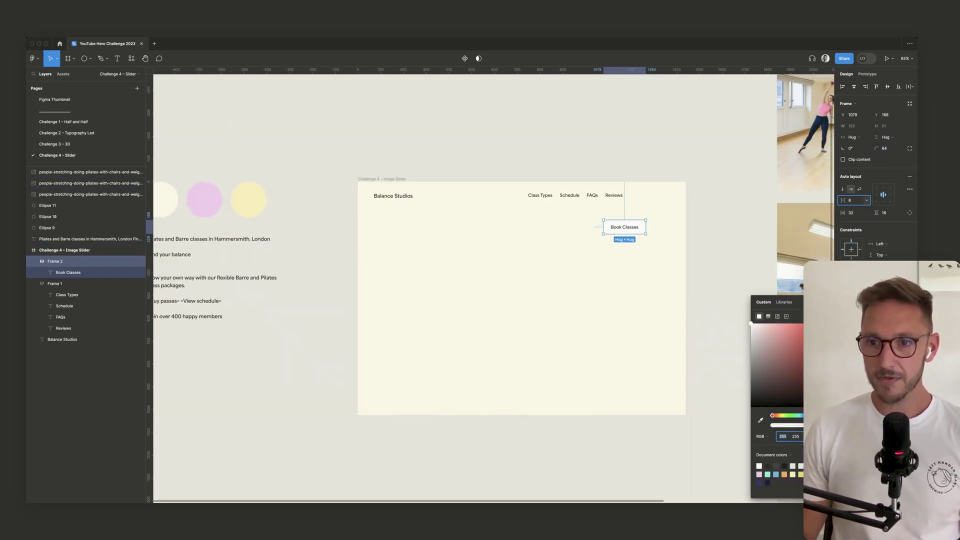
key(i)
click(204, 200)
click(645, 167)
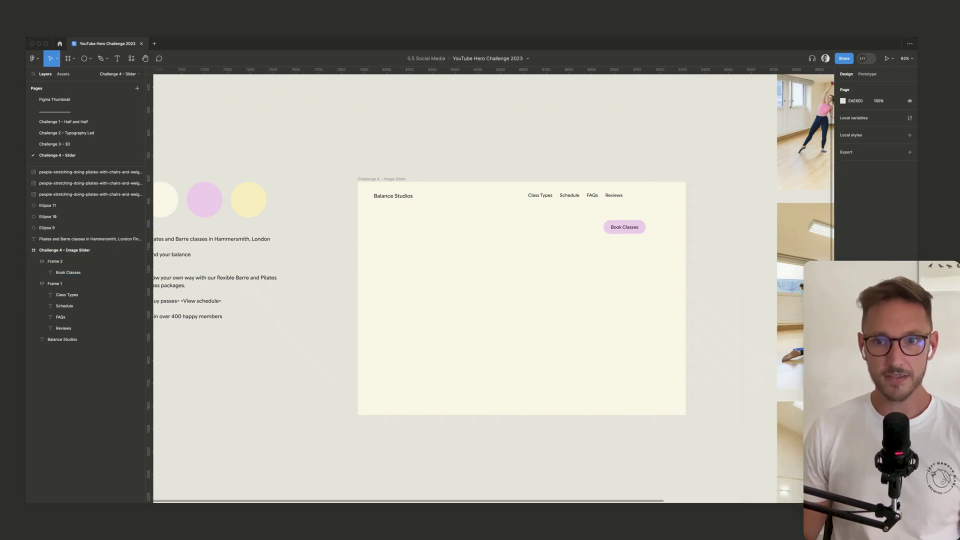
- Move the "Book Classes" button into the navigation auto layout, after the "Reviews" link
scroll(645, 167, up, 3)
scroll(605, 279, up, 3)
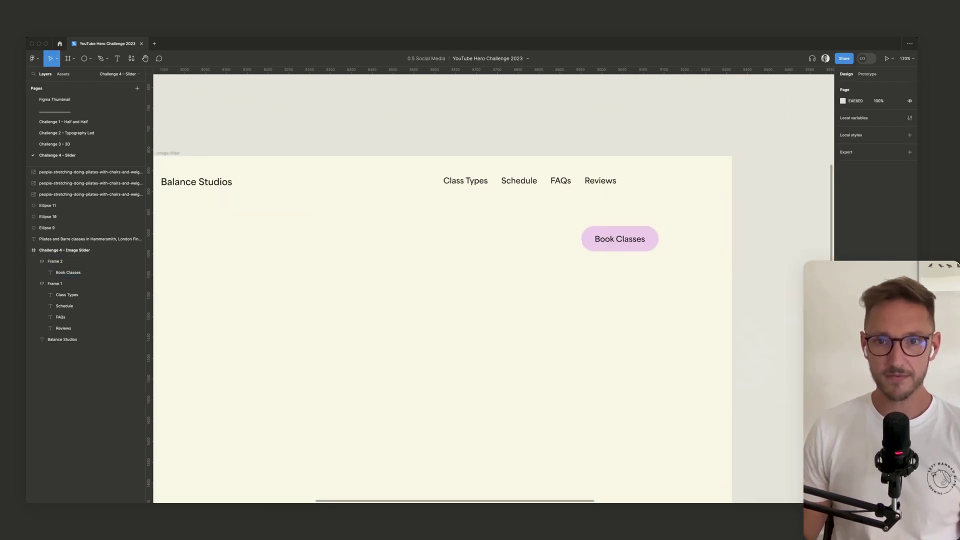
mouse_move(620, 239)
mouse_down()
mouse_move(607, 174)
mouse_move(614, 224)
mouse_up()
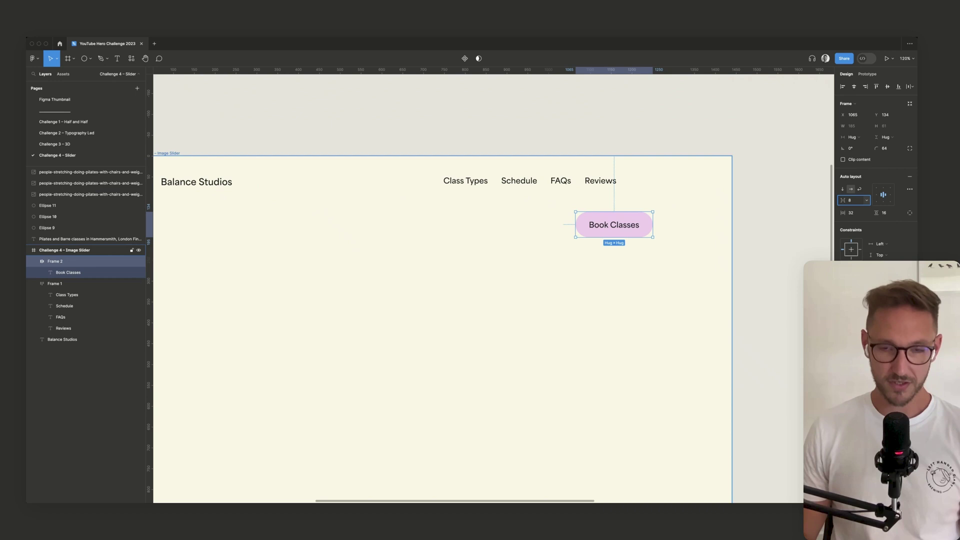
key(super+x)
click(595, 181)
key(super+v)
click(613, 235)
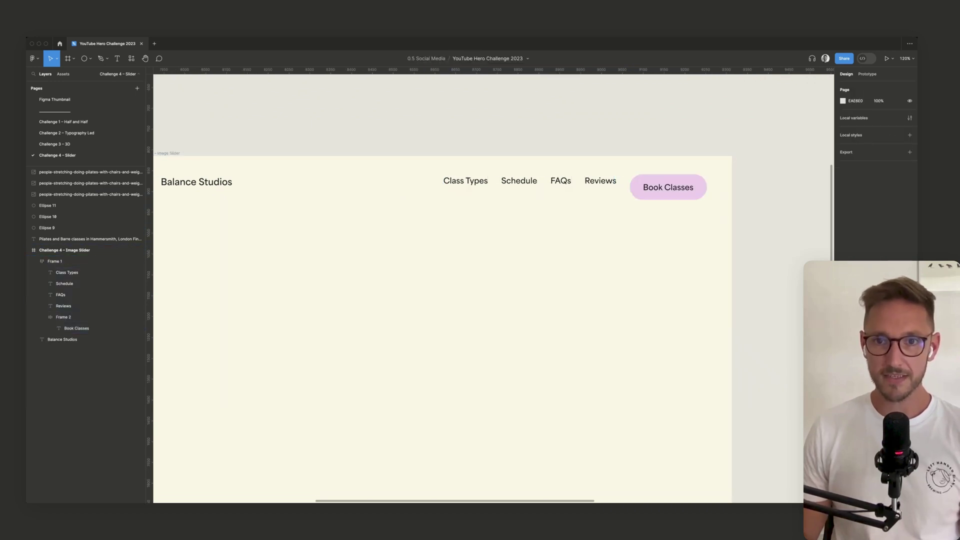
- Centre the navigation links and the "Book Classes" button vertically within their auto layout row
click(600, 182)
click(890, 194)
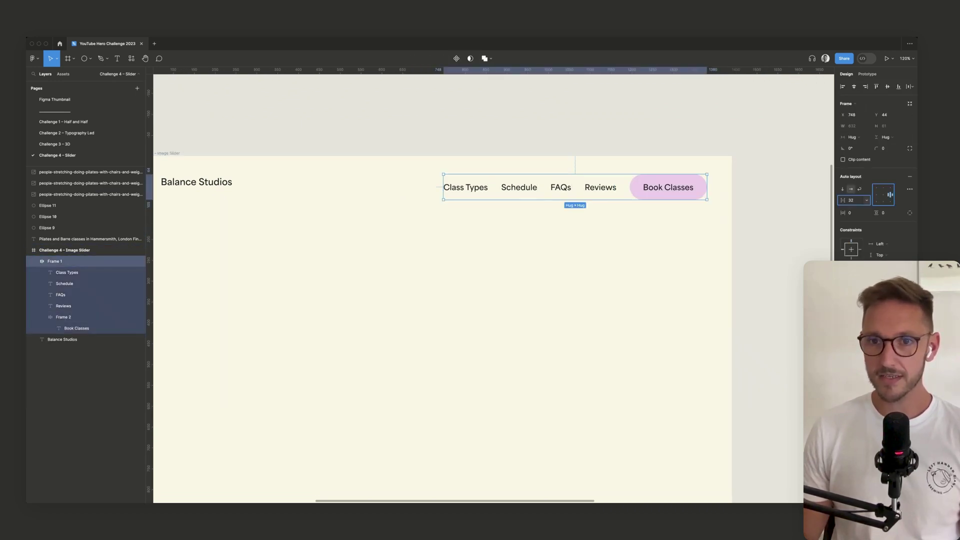
click(590, 240)
- Combine "Balance Studios" and the navigation row in one auto layout, vertically centred with automatic spacing between them
scroll(500, 240, left, 1)
click(234, 172)
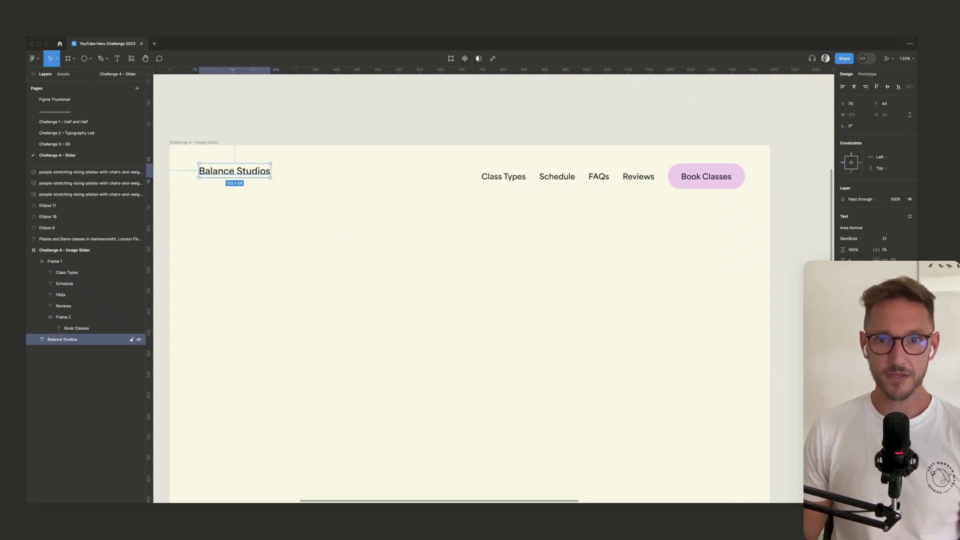
shift+click(505, 176)
key(shift+a)
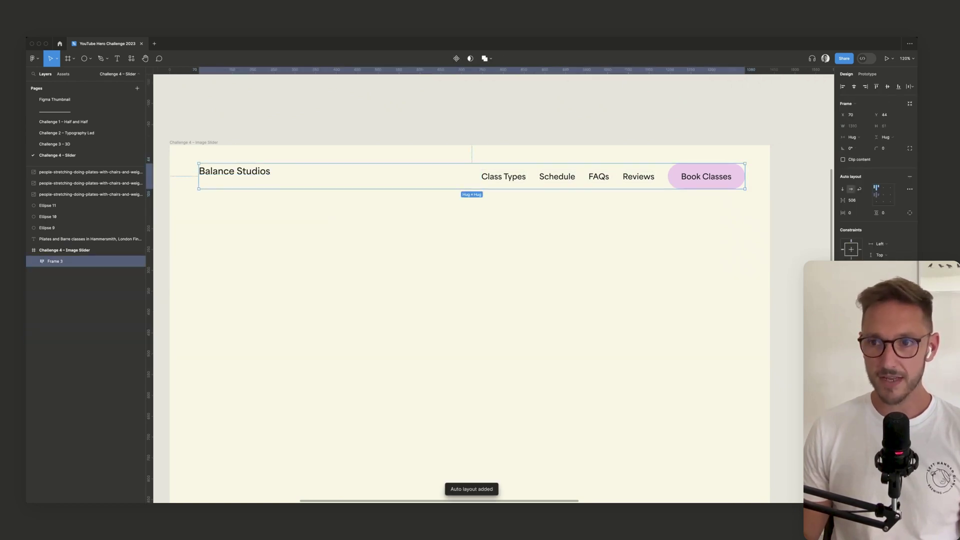
click(884, 195)
key(x)
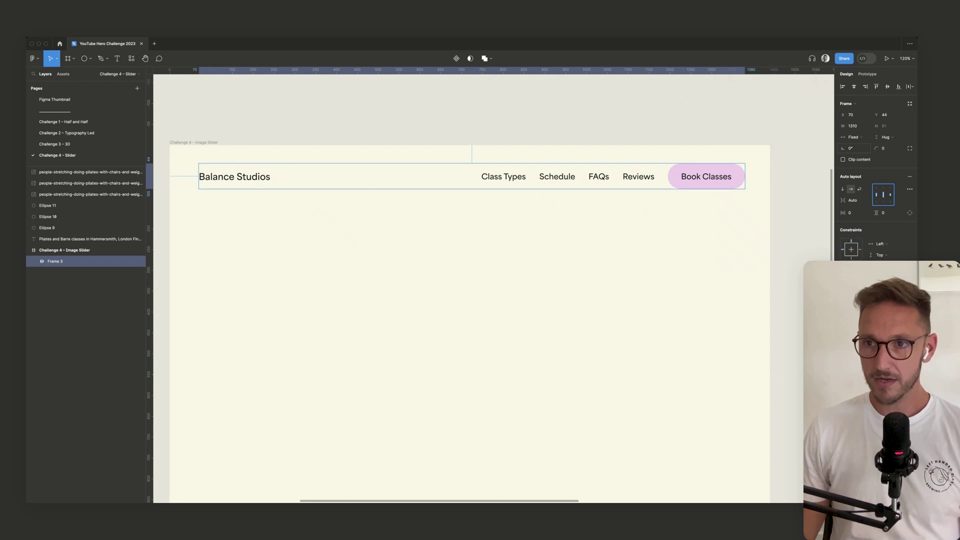
- Set the combined header bar's padding to 56 horizontal and 24 vertical
click(850, 213)
text(56)
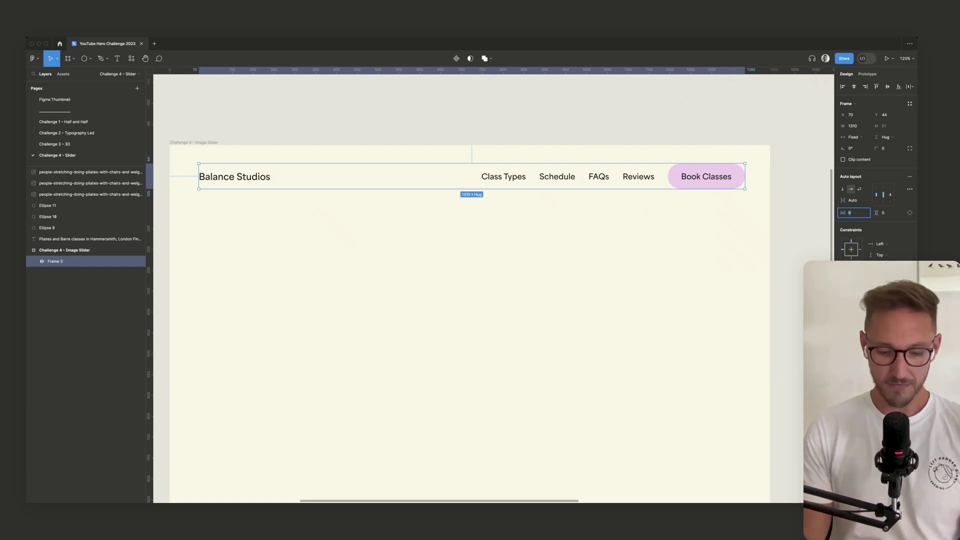
key(Tab)
text(24)
key(Tab)
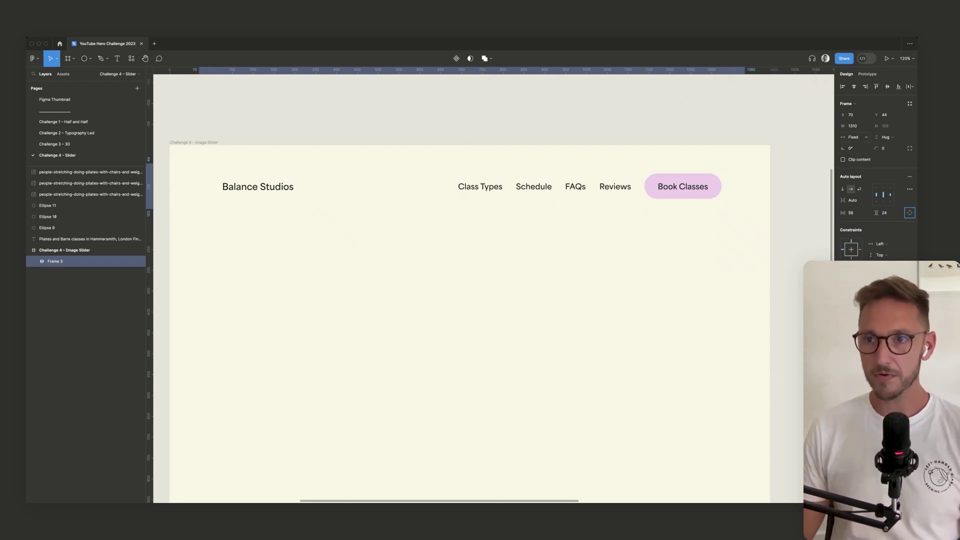
- Set the header bar's width to 1440, centre it horizontally in the hero frame and align it to the frame's top edge
click(853, 126)
text(1440)
key(Tab)
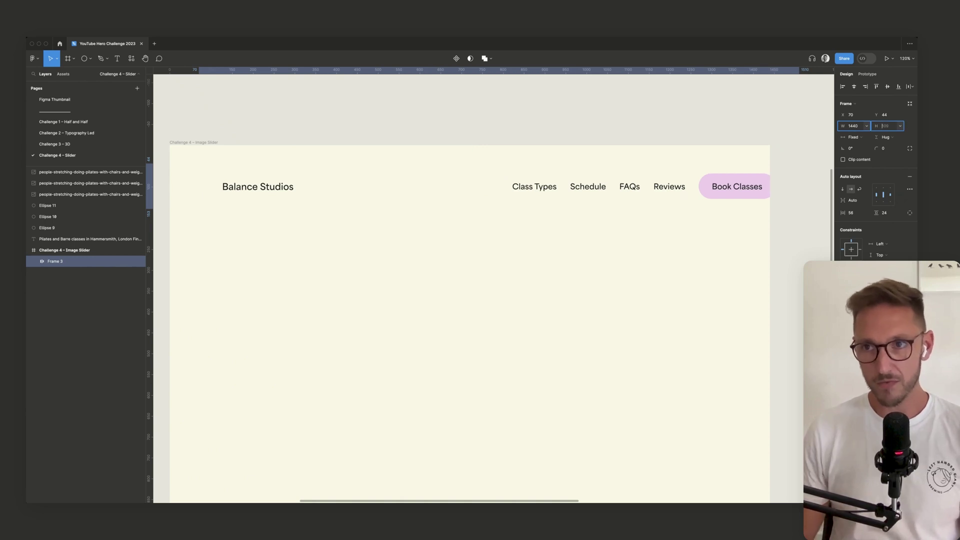
click(854, 86)
key(alt+w)
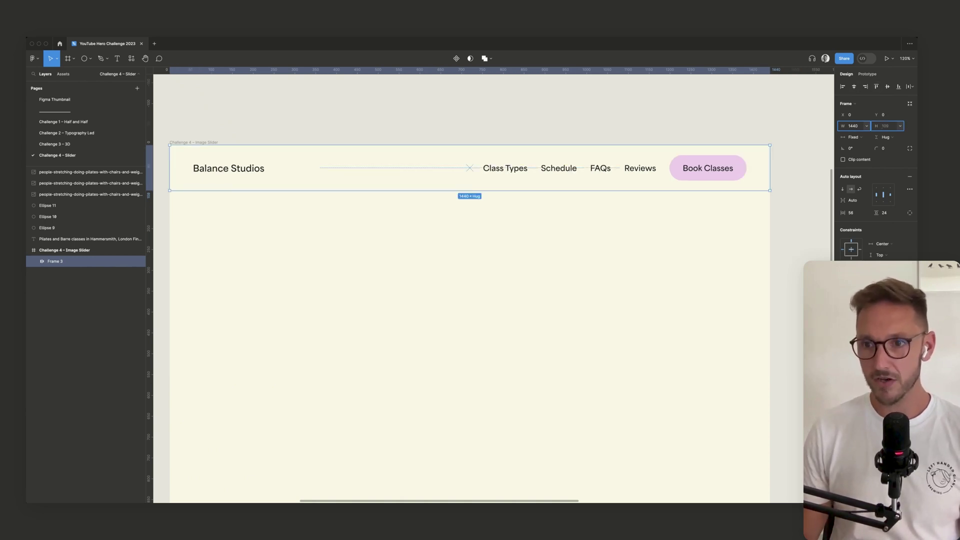
- Add a thin stroke along only the bottom edge of the header bar
click(910, 336)
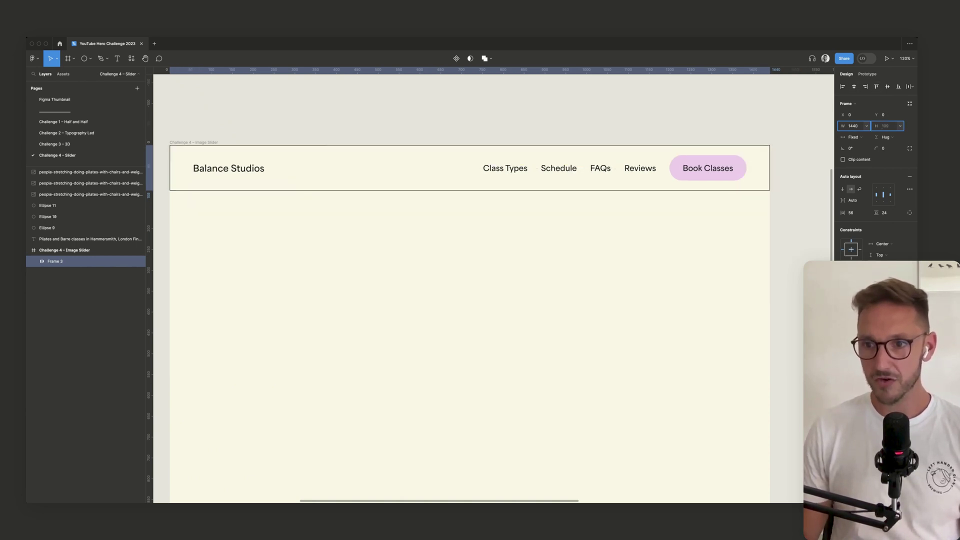
click(892, 375)
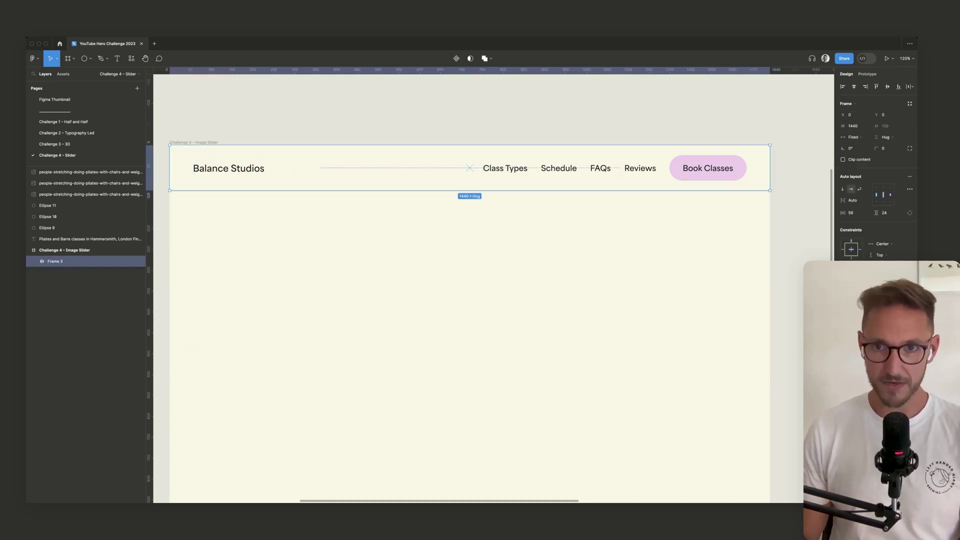
key(Escape)
- Place a duplicate of the supplied copy text block in the hero frame, below the header and left-aligned with "Balance Studios"
scroll(470, 289, down, 1)
scroll(619, 280, down, 5)
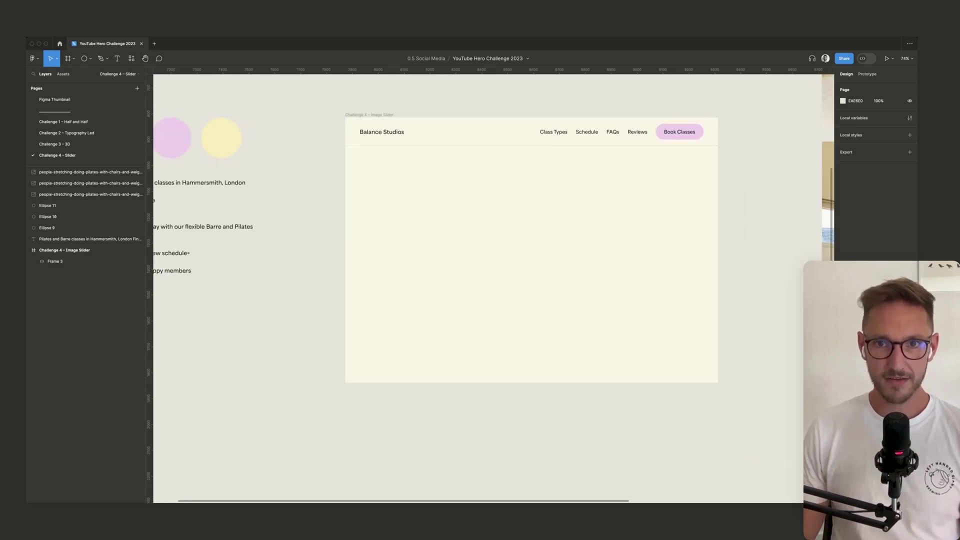
scroll(613, 103, up, 3)
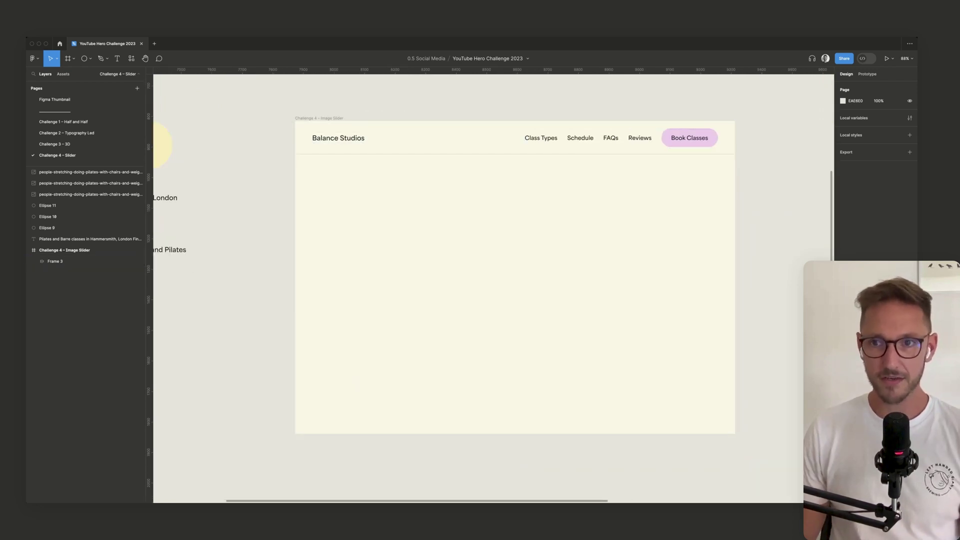
scroll(515, 278, left, 3)
scroll(515, 277, left, 3)
scroll(515, 278, right, 3)
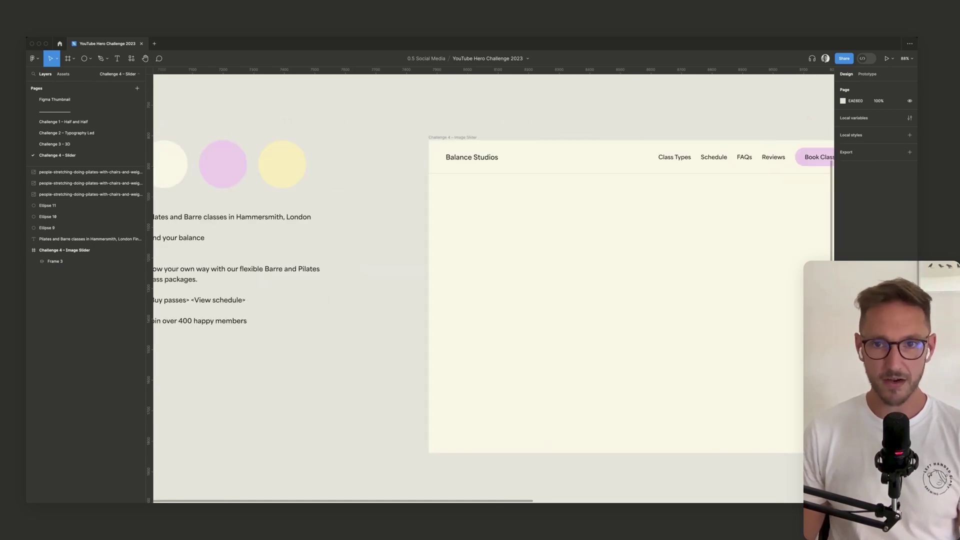
click(220, 265)
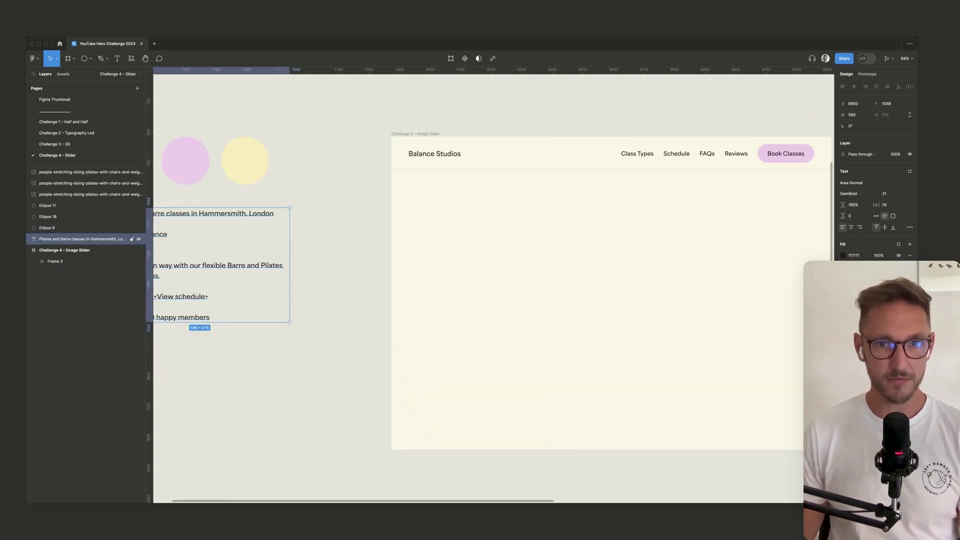
drag(220, 265, 520, 288)
scroll(500, 285, right, 3)
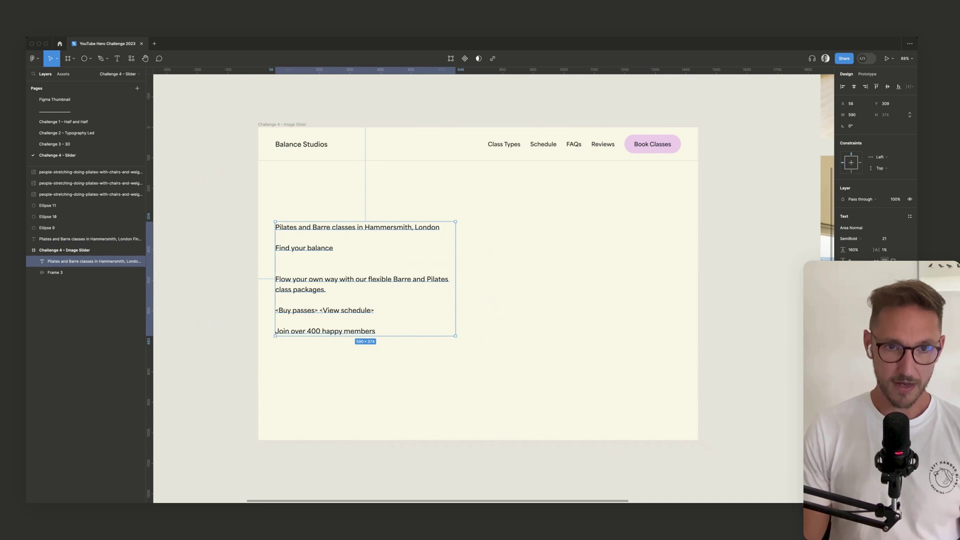
- Show the hero frame's layout grid and set it to 6 columns with a 40 gutter
key(ctrl+g)
key(Escape)
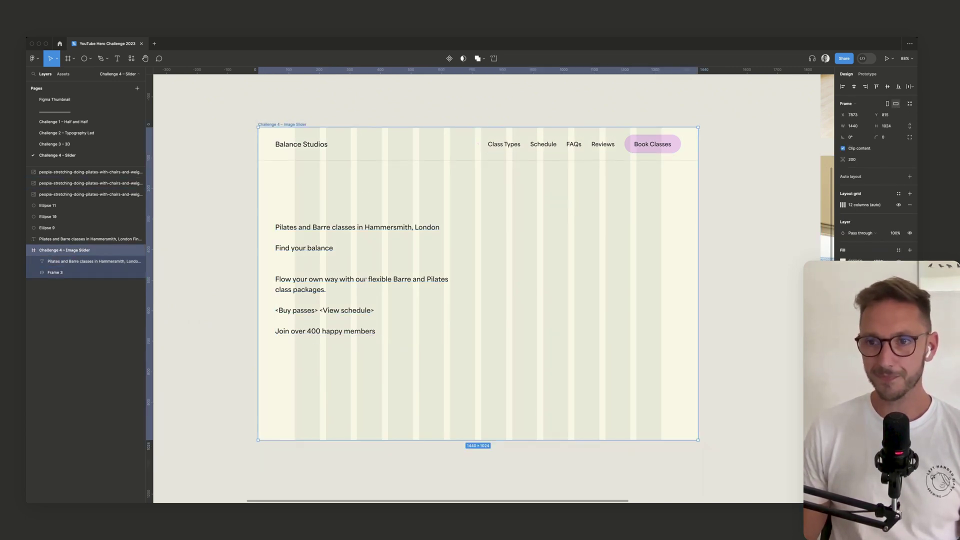
click(843, 204)
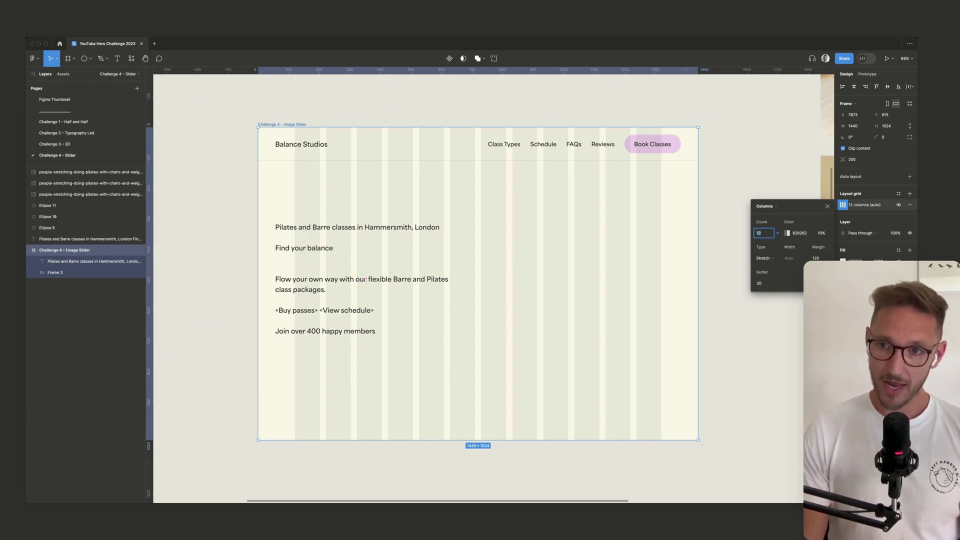
key(Tab)
key(Tab)
key(Tab)
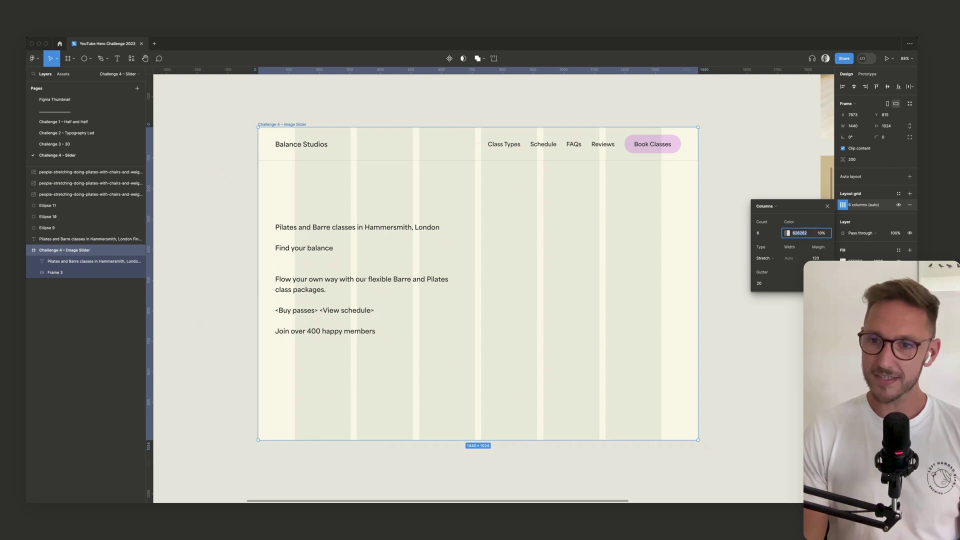
key(Tab)
key(Tab)
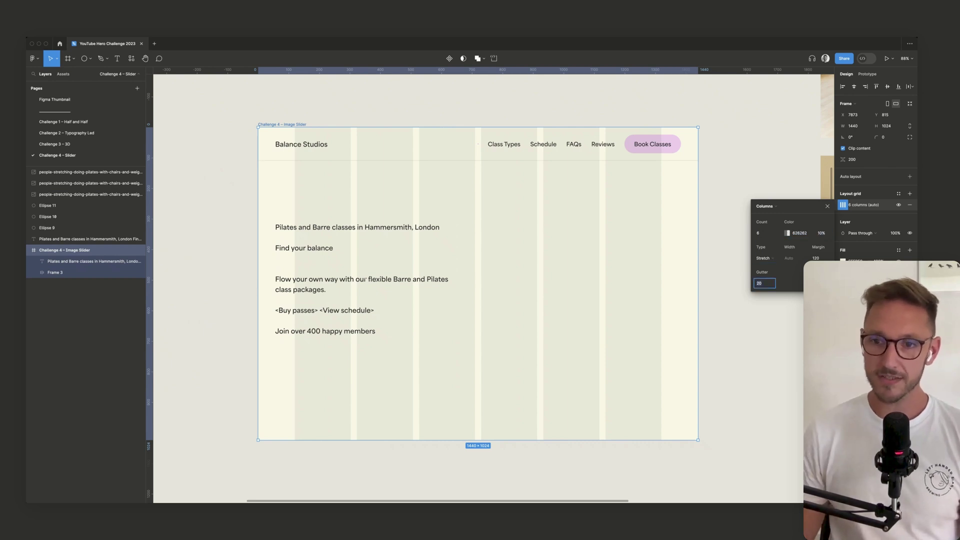
key(Tab)
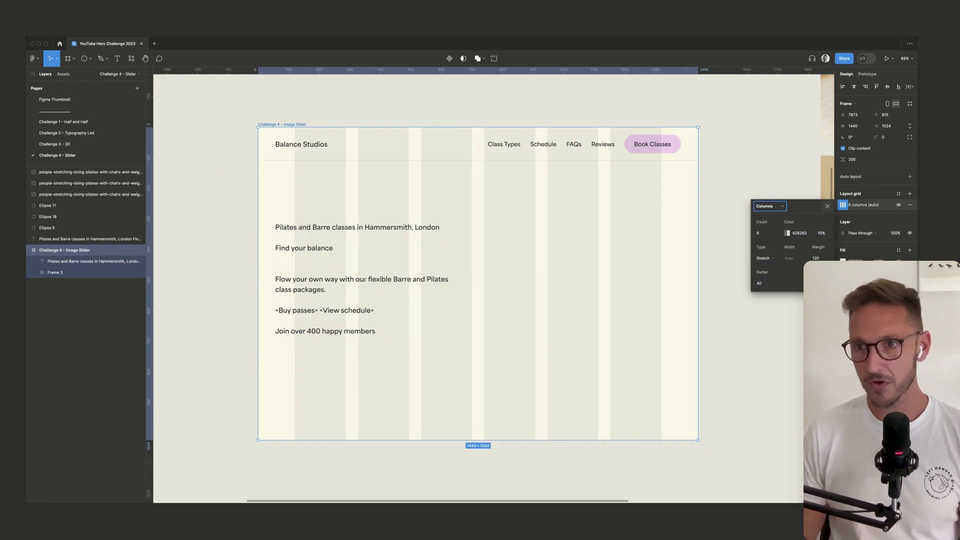
key(Escape)
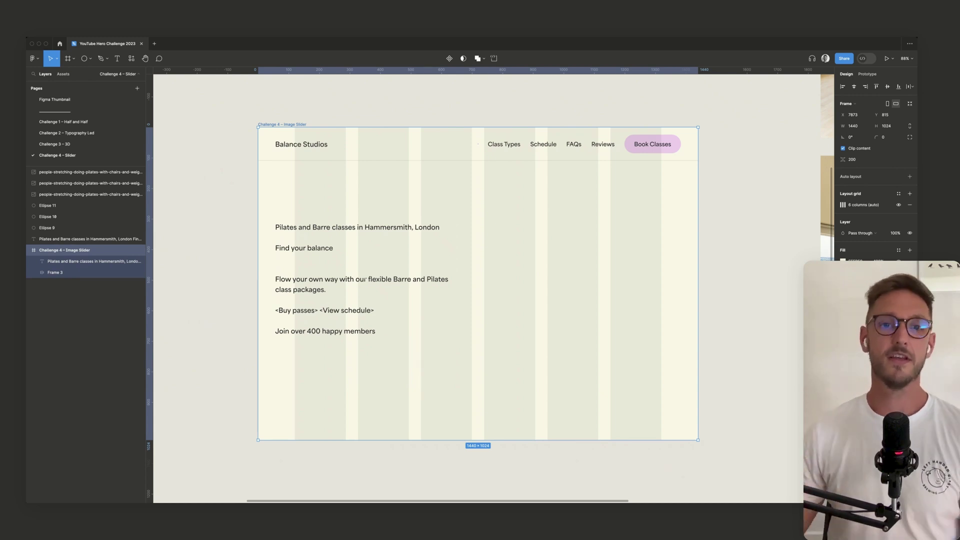
- Move the duplicated copy block to the start of the first grid column, at X 120 and Y 334
scroll(478, 284, up, 1)
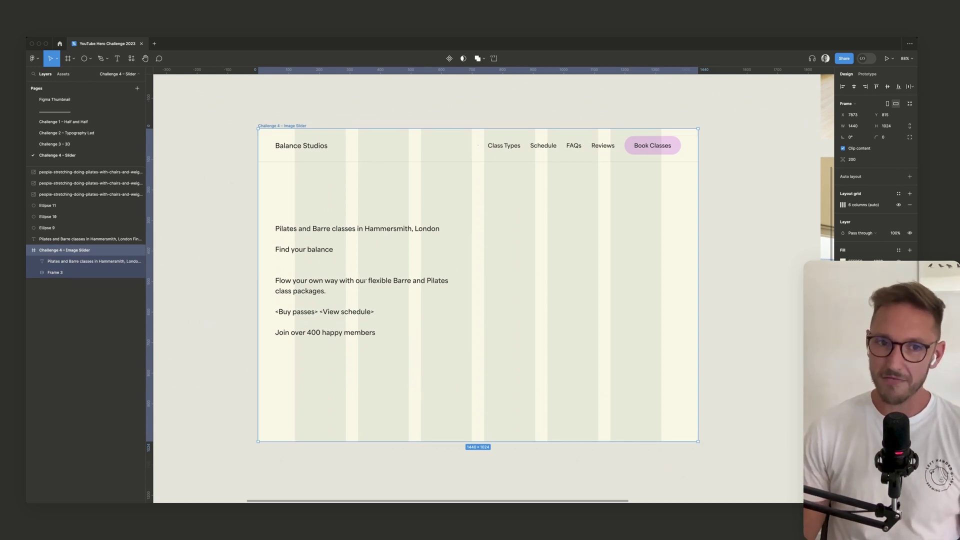
key(Escape)
click(365, 281)
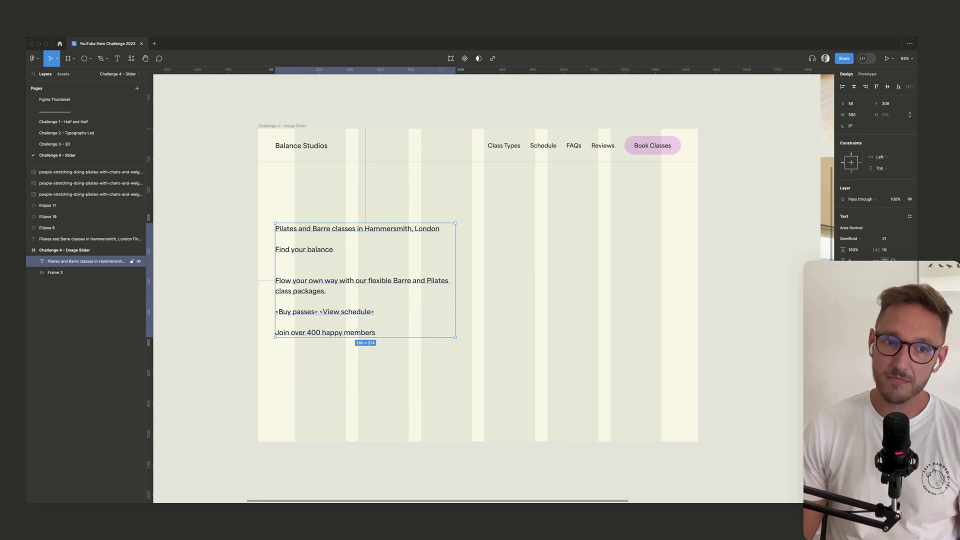
drag(365, 281, 385, 288)
- Trim the duplicated copy to the line "Pilates and Barre classes in Hammersmith, London" and make its text box auto width
key(Return)
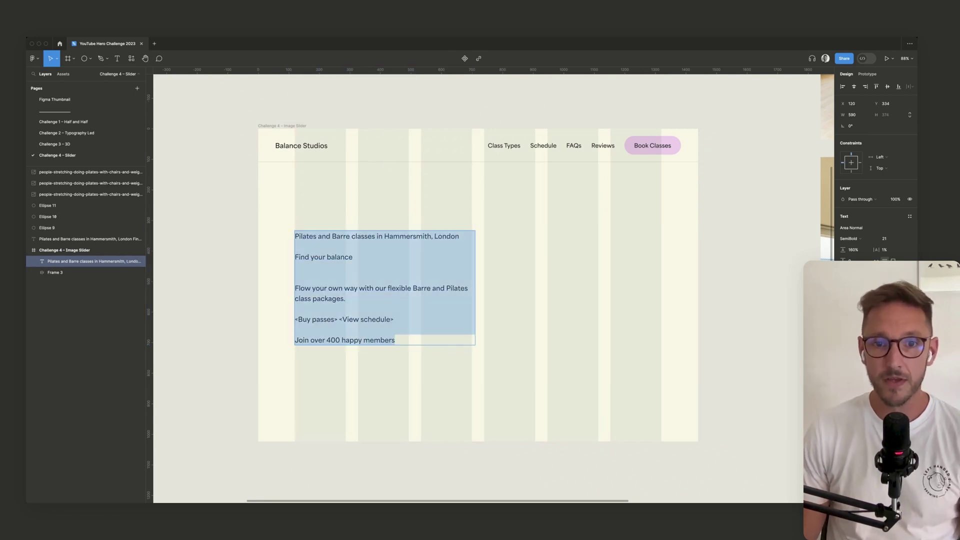
click(459, 236)
key(super+shift+Down)
key(BackSpace)
key(Escape)
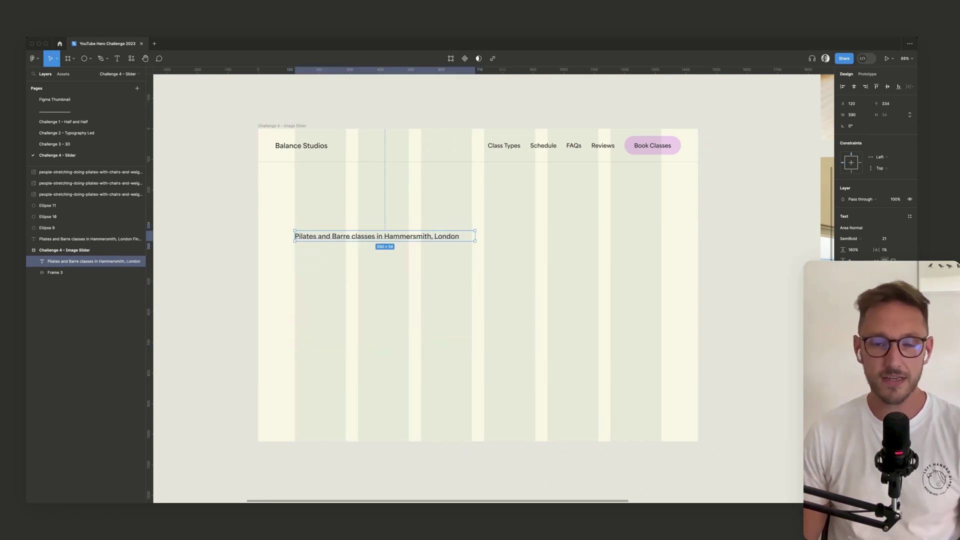
click(876, 261)
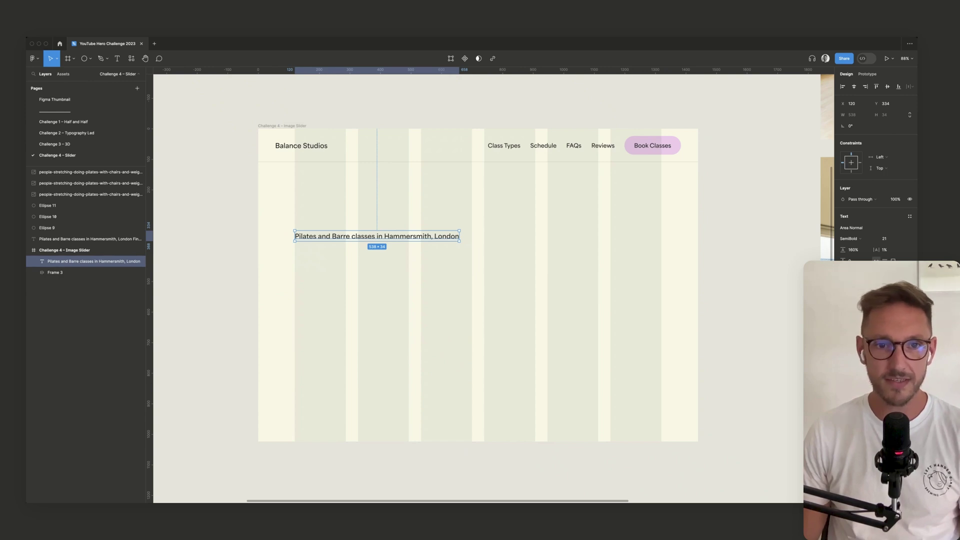
key(Escape)
- Duplicate the "Pilates and Barre classes in Hammersmith, London" line straight below itself
click(377, 236)
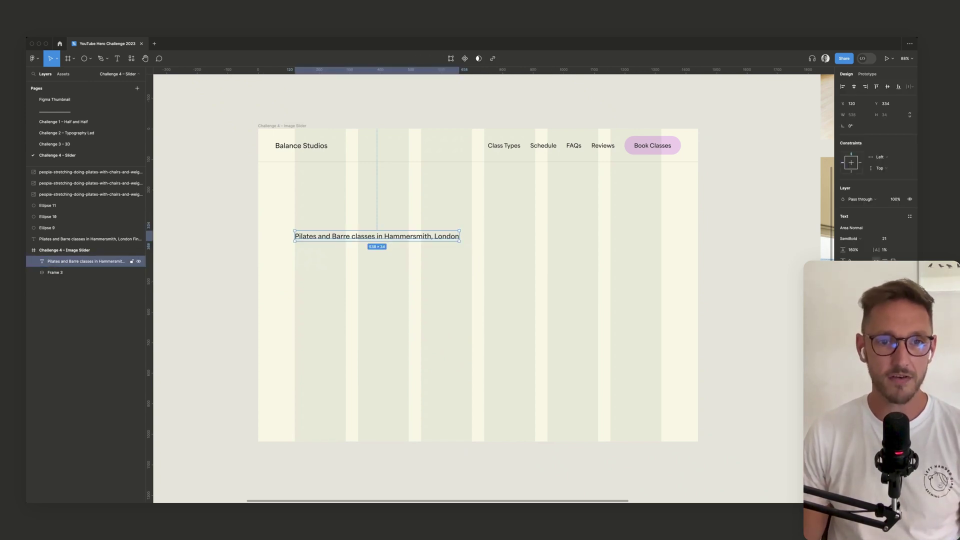
alt+drag(377, 236, 377, 280)
key(Escape)
- Replace the lower duplicate's text with "Find your balance" copied from the supplied copy block
scroll(377, 280, left, 5)
double_click(280, 220)
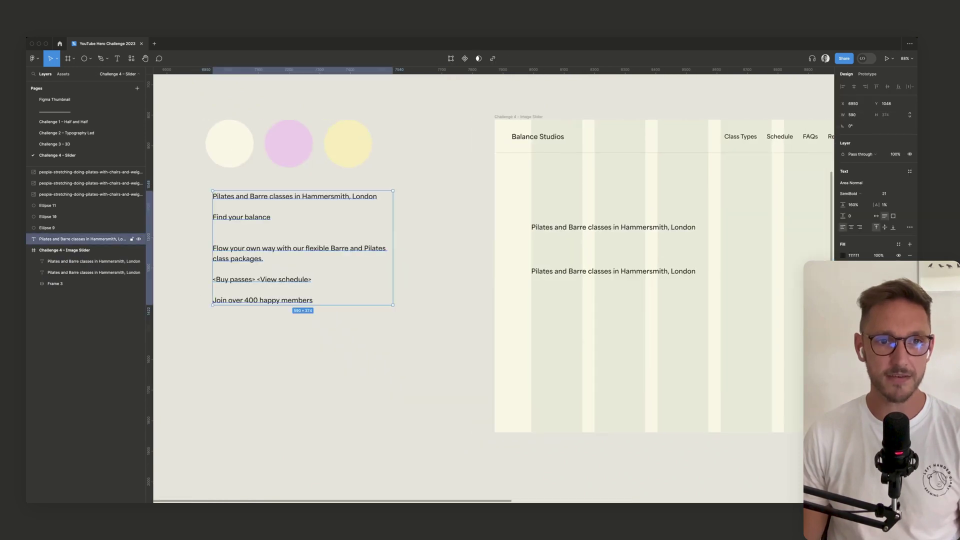
click(272, 218)
key(shift+super+Left)
key(super+c)
key(Escape)
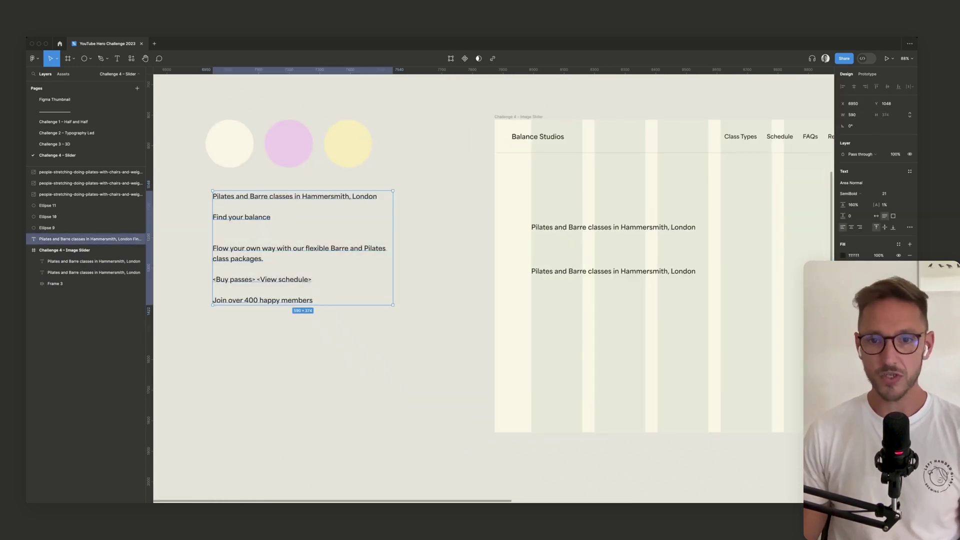
double_click(613, 272)
key(super+v)
key(Escape)
key(Escape)
- Set the "Find your balance" heading to font size 64 and Bold weight
scroll(604, 243, right, 3)
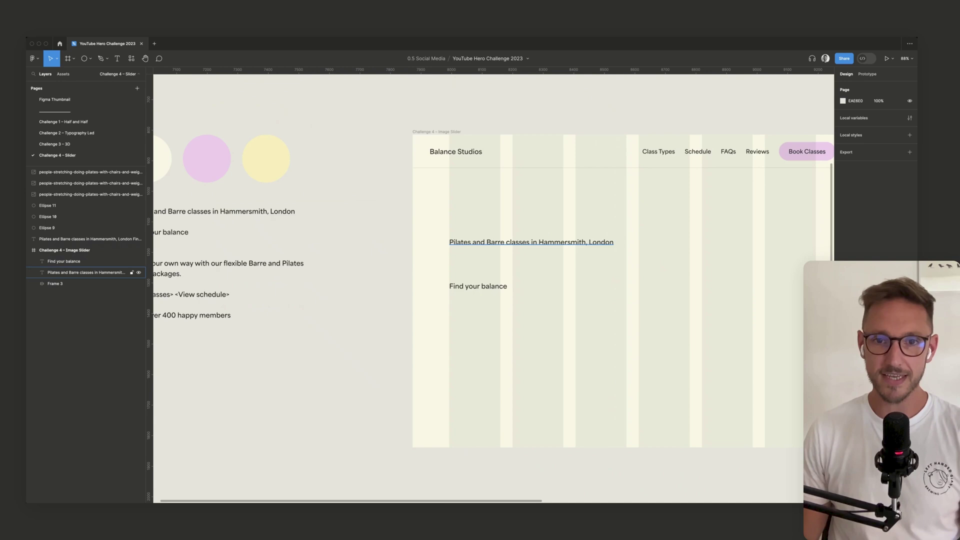
scroll(604, 242, up, 5)
click(605, 247)
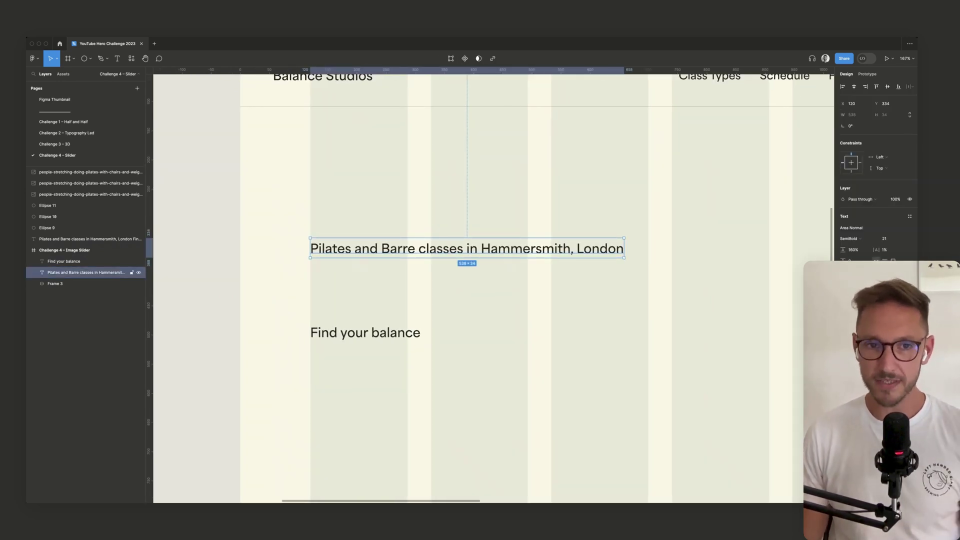
click(371, 333)
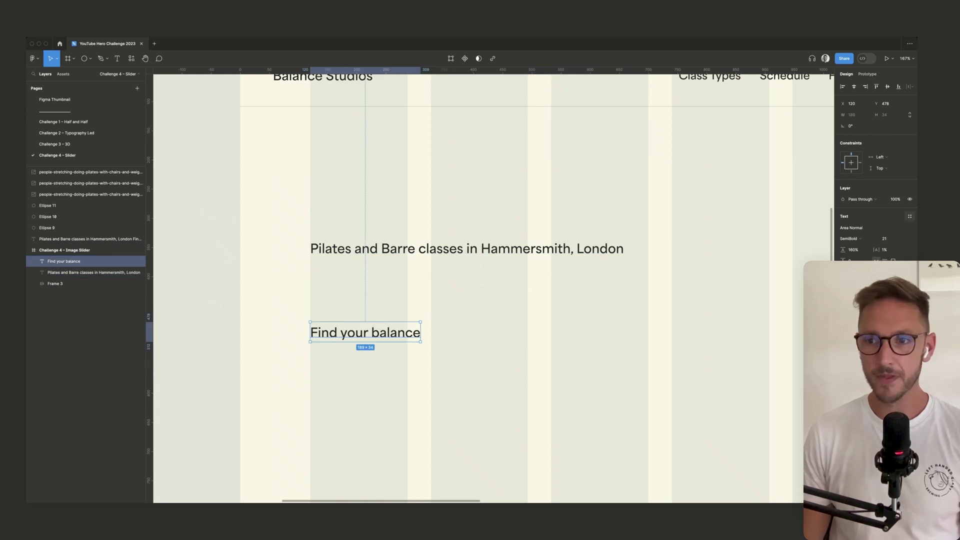
click(886, 238)
text(64)
key(Return)
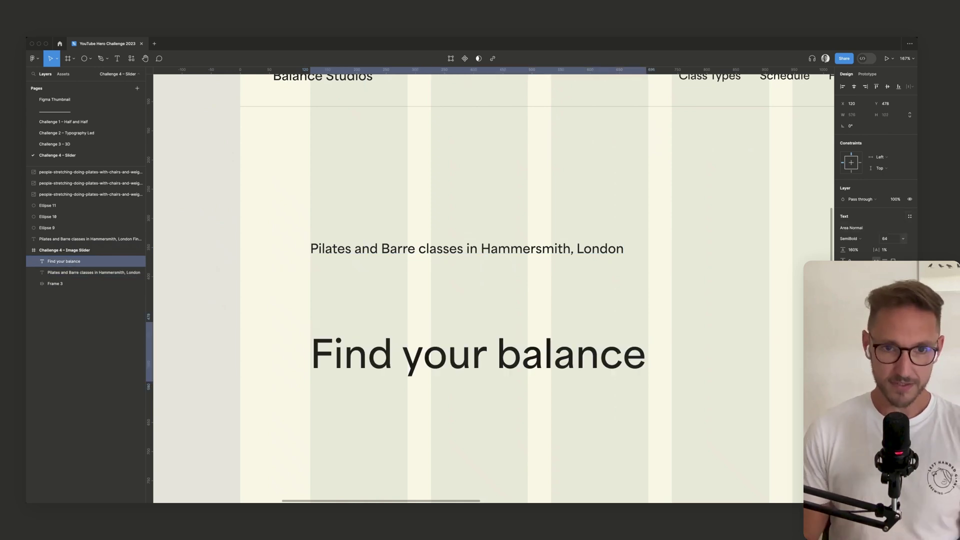
click(857, 238)
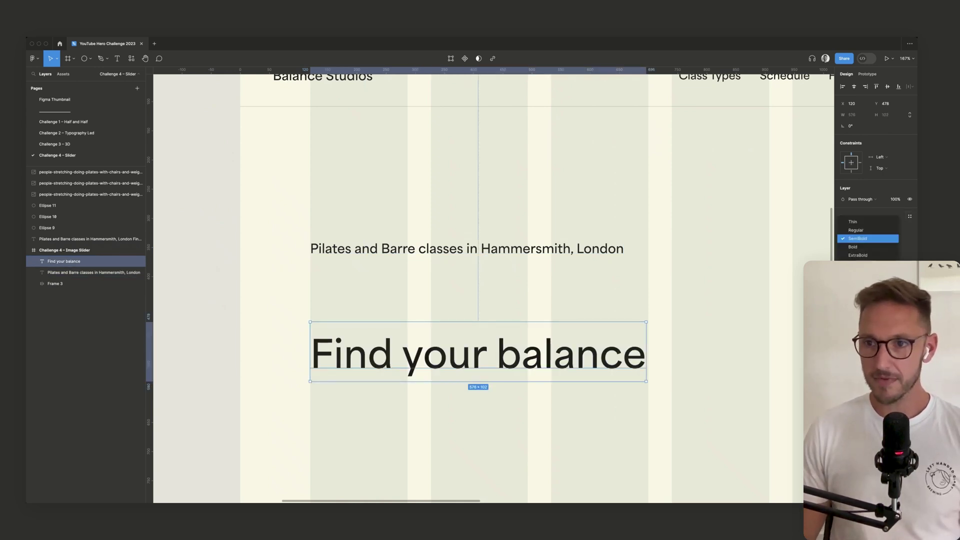
click(853, 247)
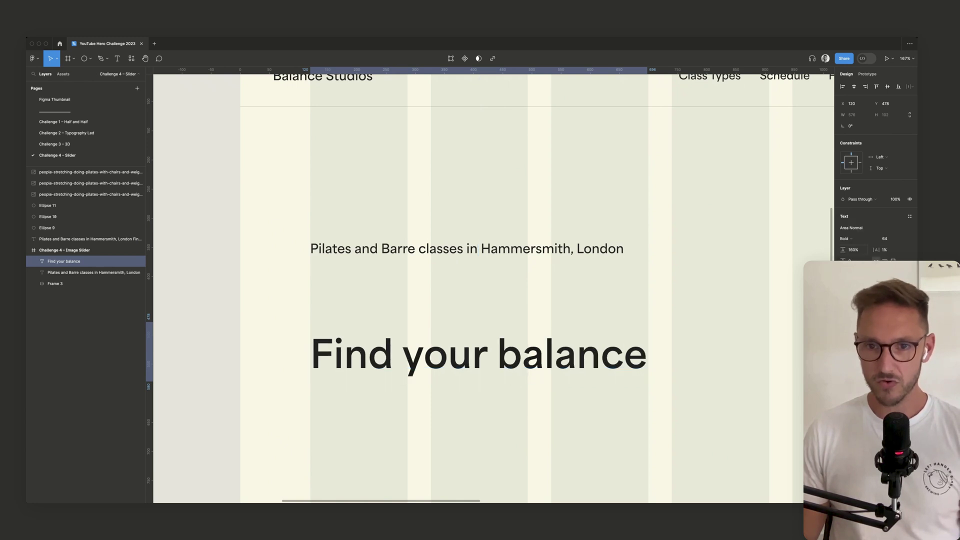
- Move the "Find your balance" heading up to Y 383, close beneath the Hammersmith line
click(198, 192)
scroll(199, 192, down, 1)
scroll(205, 205, down, 5)
scroll(300, 250, left, 2)
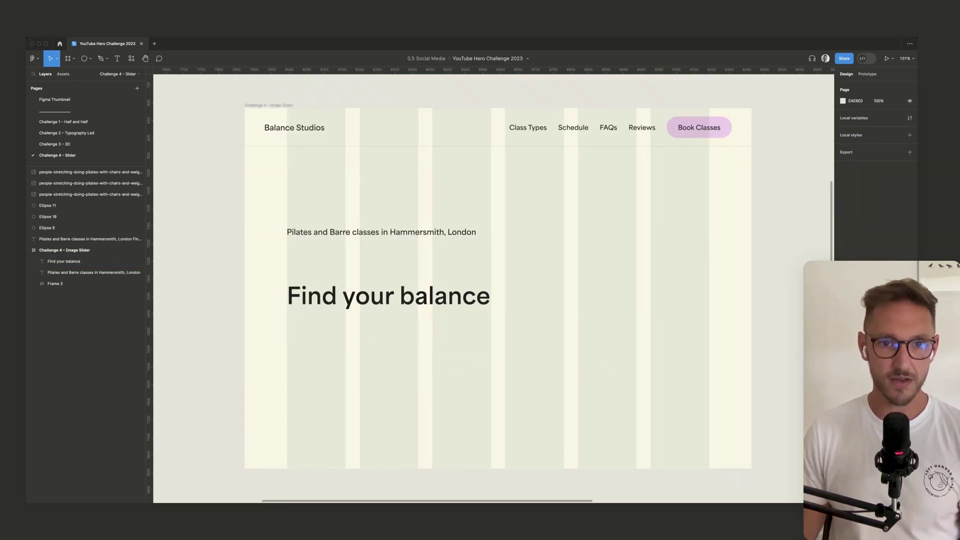
drag(383, 297, 383, 270)
key(shift+Up)
key(shift+Up)
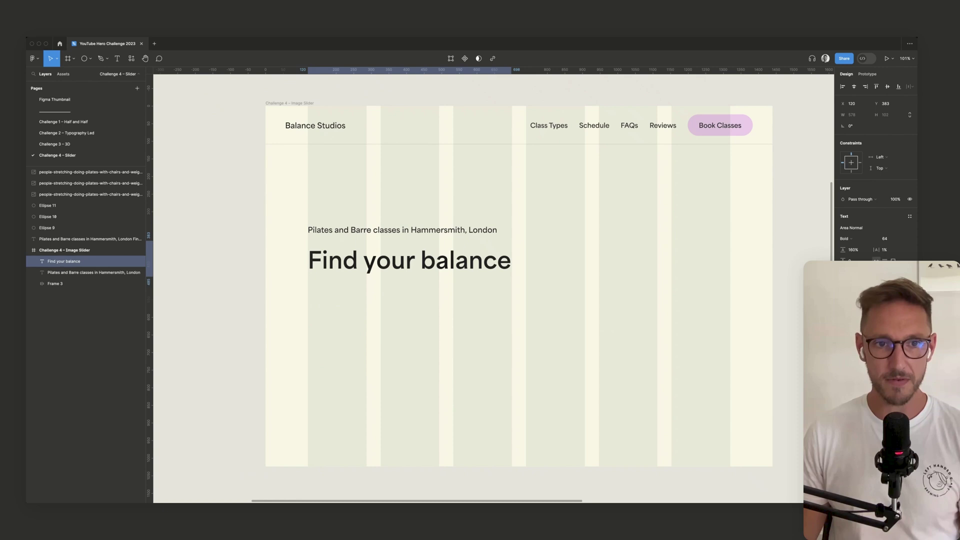
key(Escape)
- Place a duplicate of the Hammersmith line below the "Find your balance" heading, aligned with the same column
scroll(494, 288, left, 2)
scroll(324, 268, down, 2)
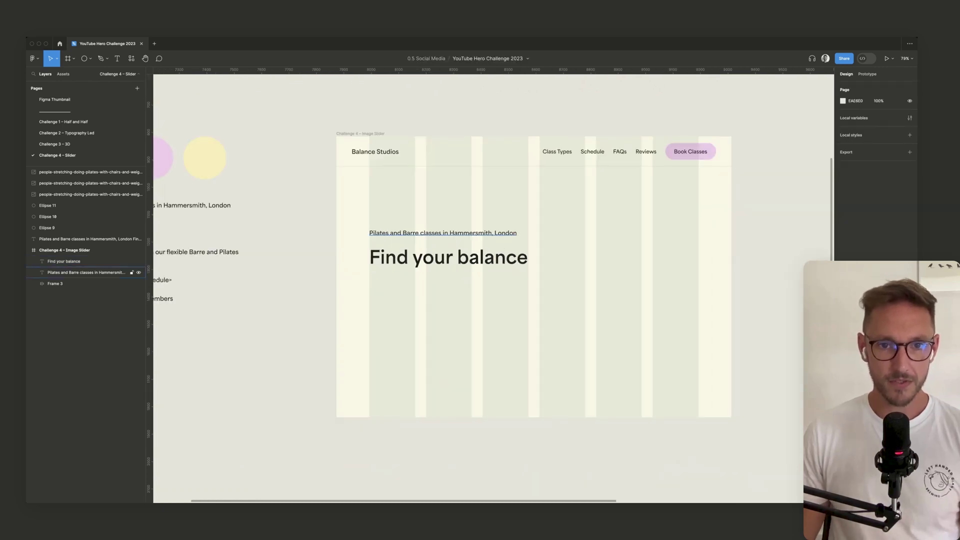
drag(443, 233, 443, 295)
- Replace the text below the heading with the supplied sentence "Flow your own way with our flexible Barre and Pilates class packages."
scroll(443, 295, left, 3)
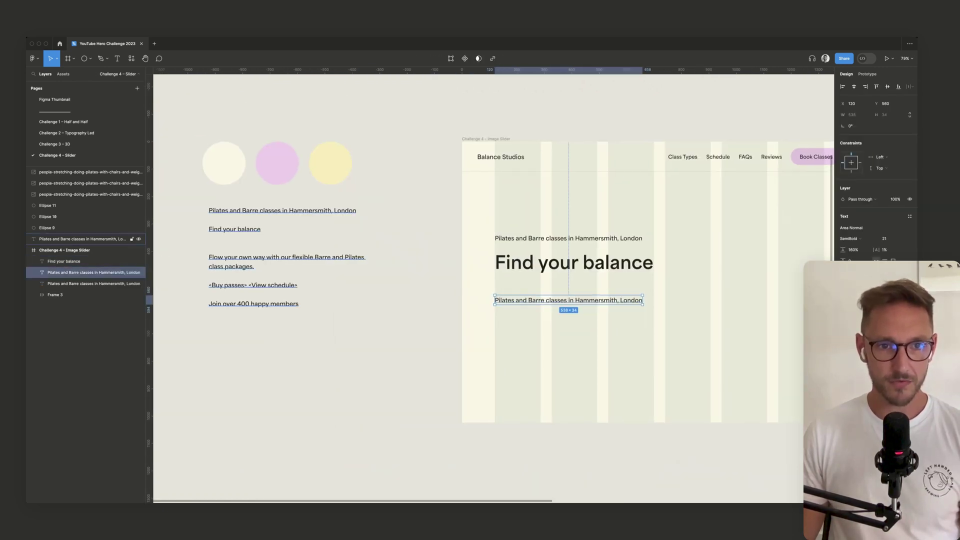
double_click(280, 258)
triple_click(280, 258)
key(ctrl+c)
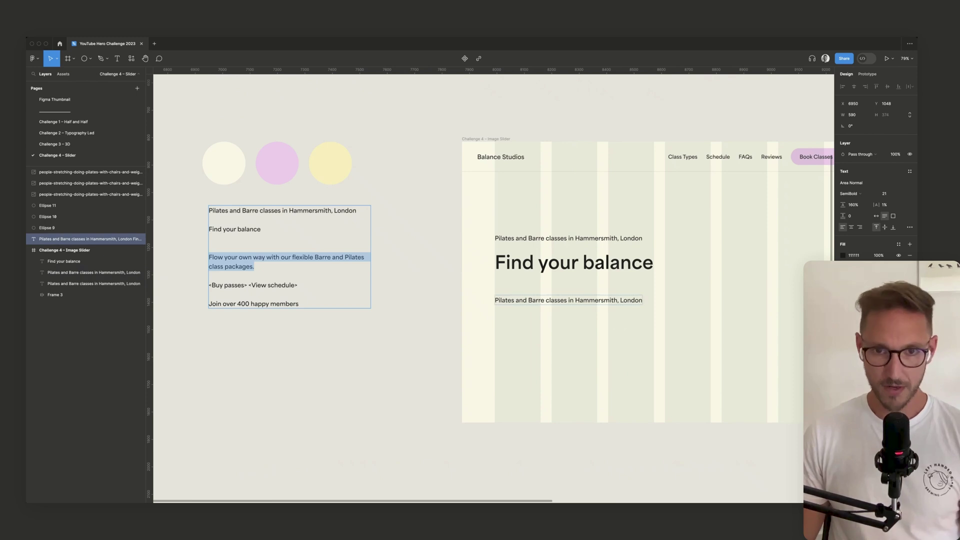
double_click(568, 300)
key(ctrl+v)
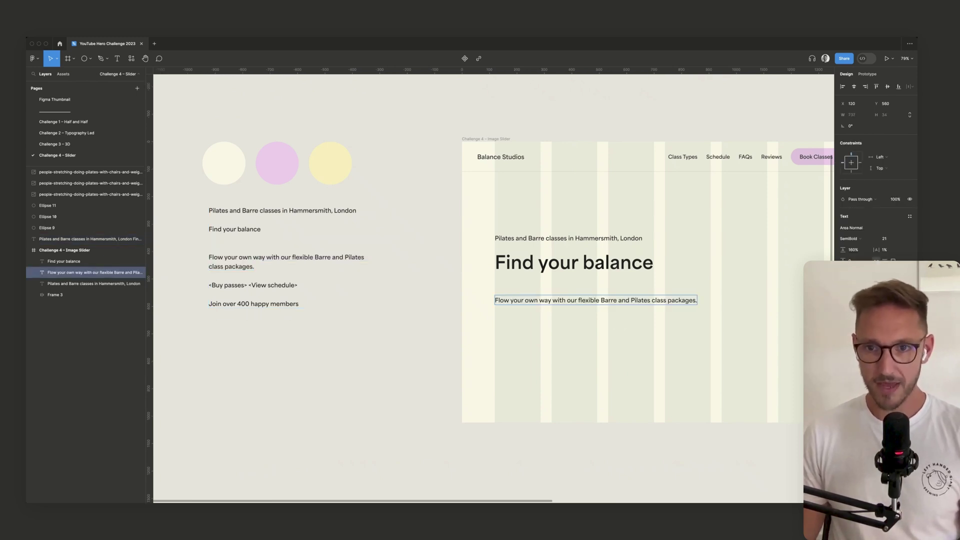
- Narrow the supporting sentence's text box to about 580 px, close to the heading's width, so it wraps onto two lines
key(Escape)
key(Escape)
scroll(500, 275, right, 2)
click(568, 296)
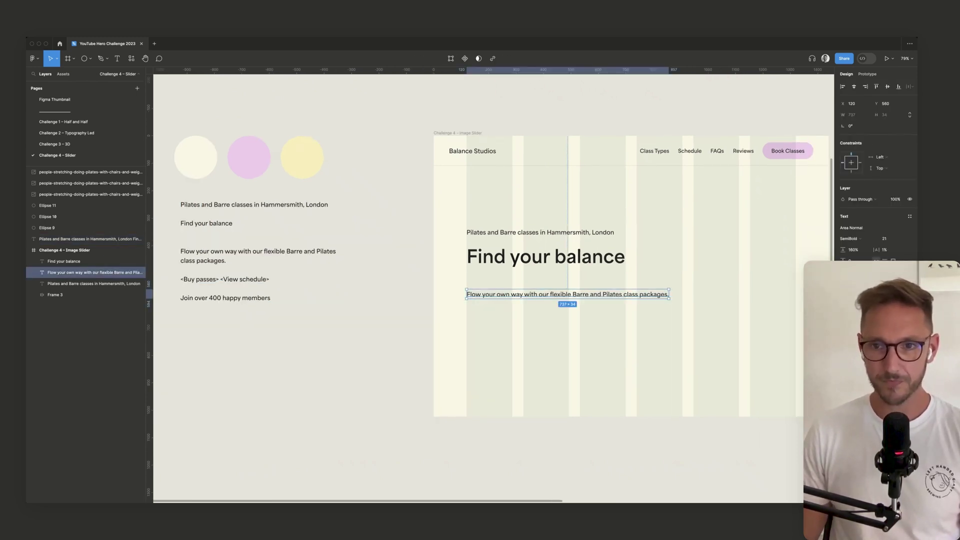
drag(669, 294, 626, 294)
key(Escape)
- Place a duplicate of the header's "Book Classes" button below the supporting sentence at X 120, and hide the layout grid
scroll(625, 275, right, 1)
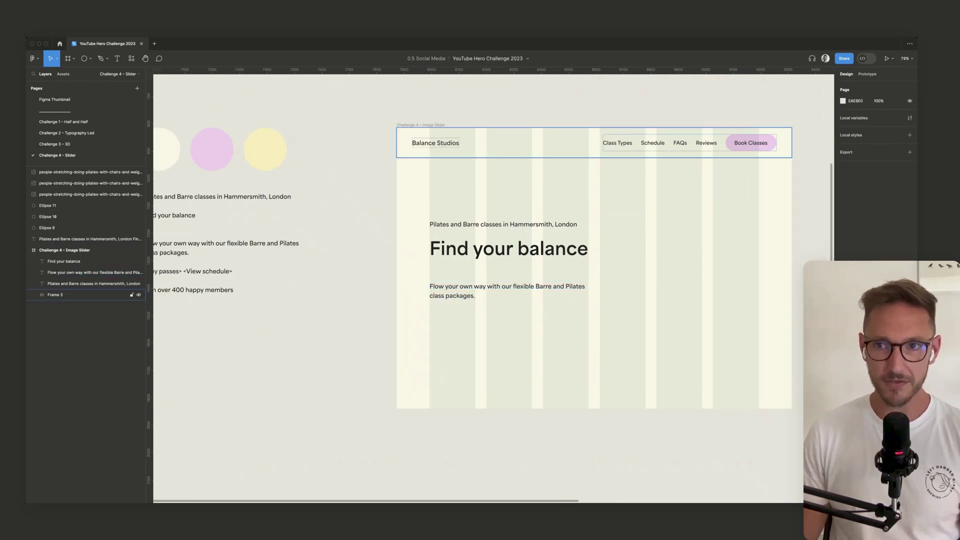
click(750, 143)
double_click(750, 143)
double_click(750, 143)
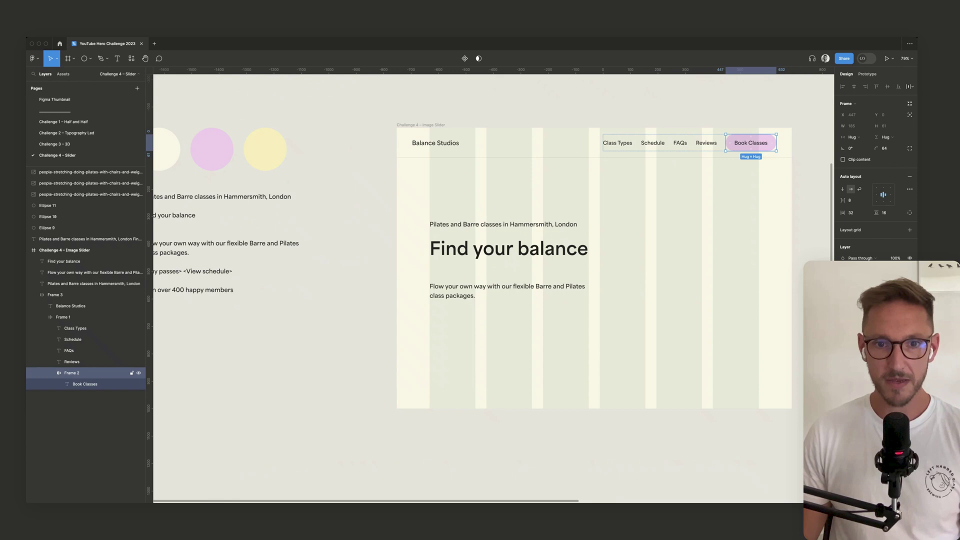
drag(750, 143, 455, 322)
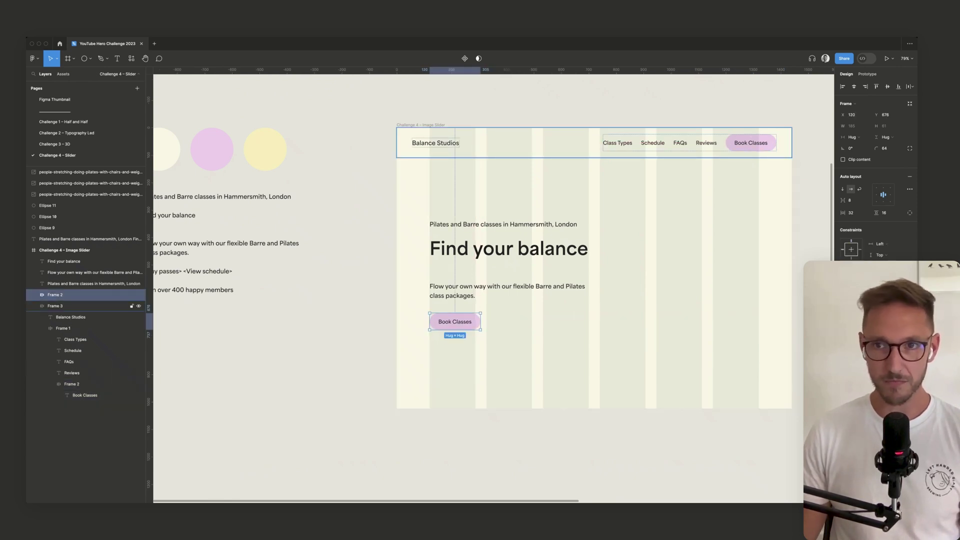
key(shift+g)
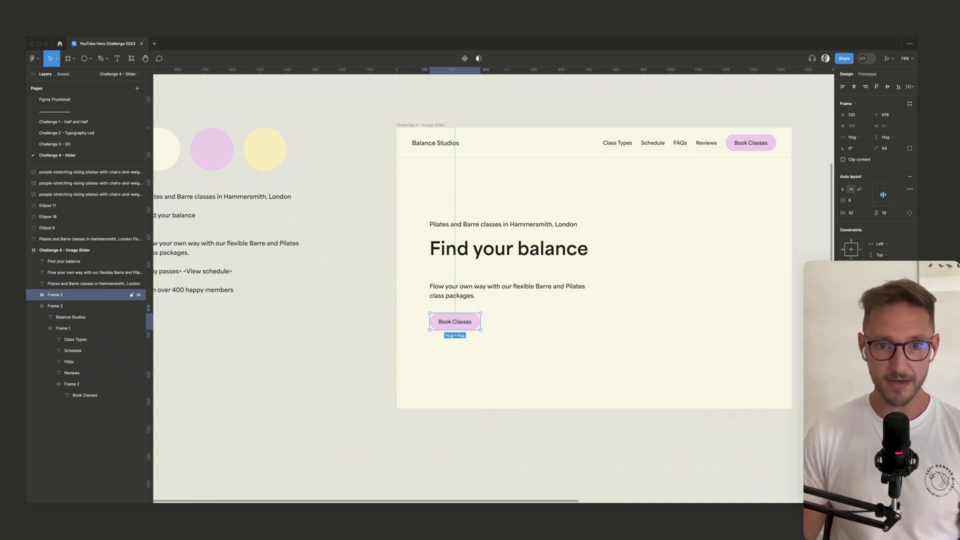
- Duplicate the lower "Book Classes" button just to its right and fill the copy with the yellow sampled from the palette circle
drag(455, 321, 511, 321)
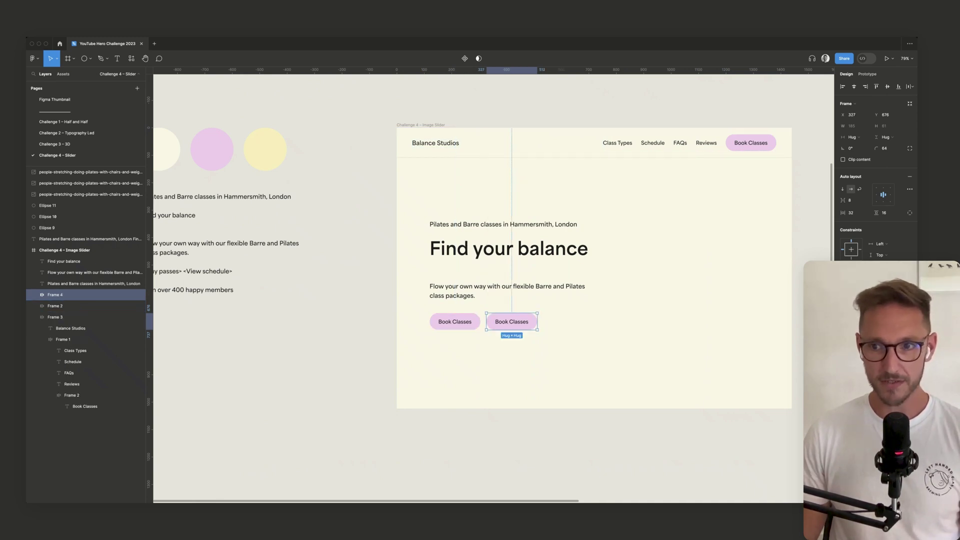
click(843, 331)
click(761, 421)
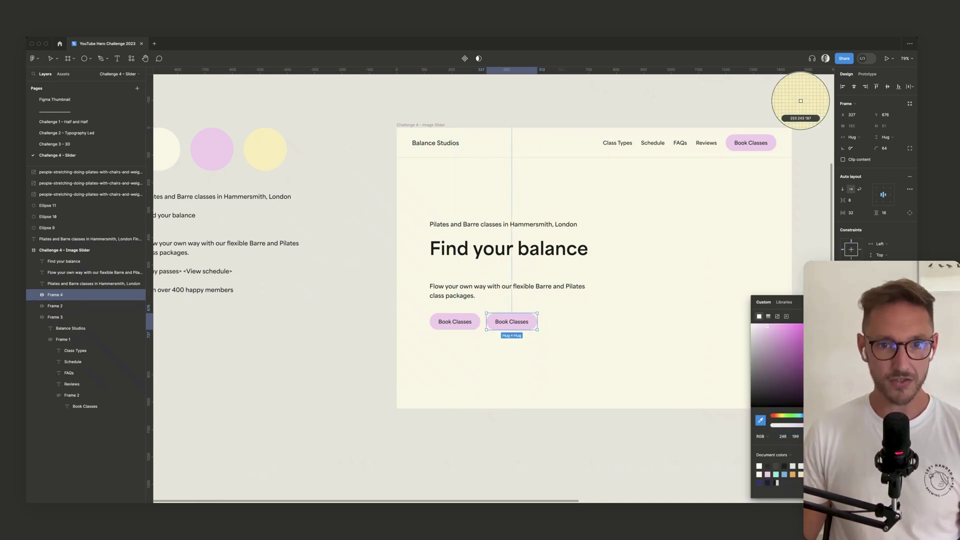
click(265, 149)
click(334, 115)
scroll(541, 336, up, 5)
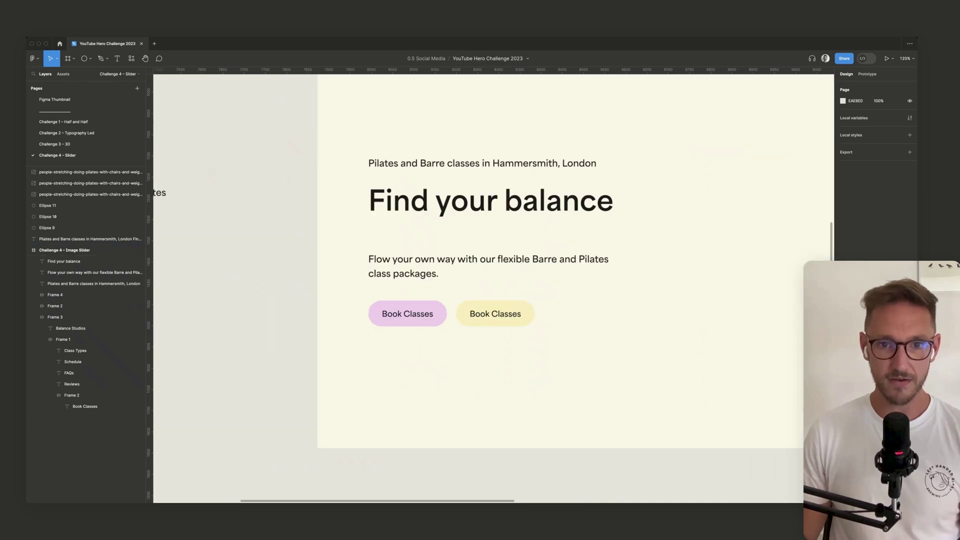
- Change the yellow button's label to "View Schedule"
scroll(541, 335, up, 1)
super+double_click(493, 314)
scroll(493, 313, up, 1)
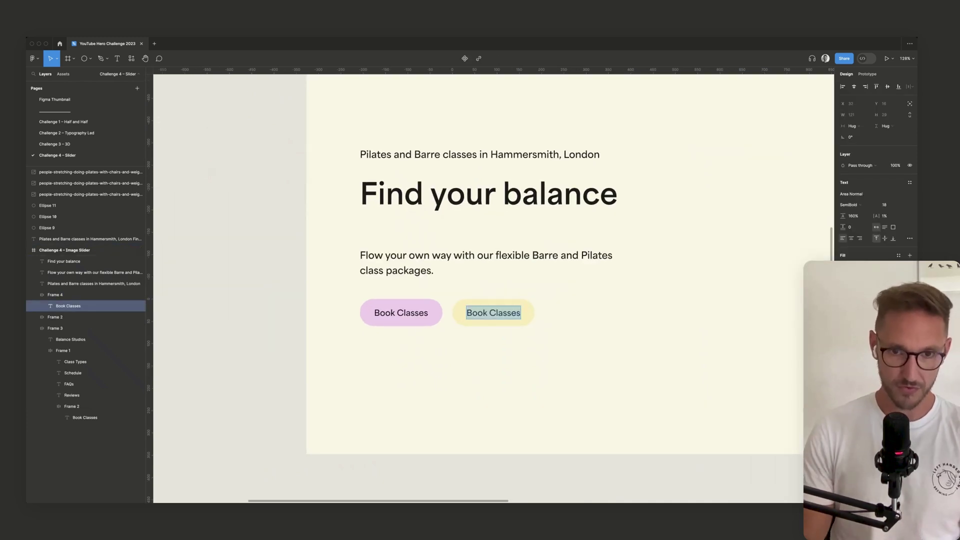
text(View Schedule)
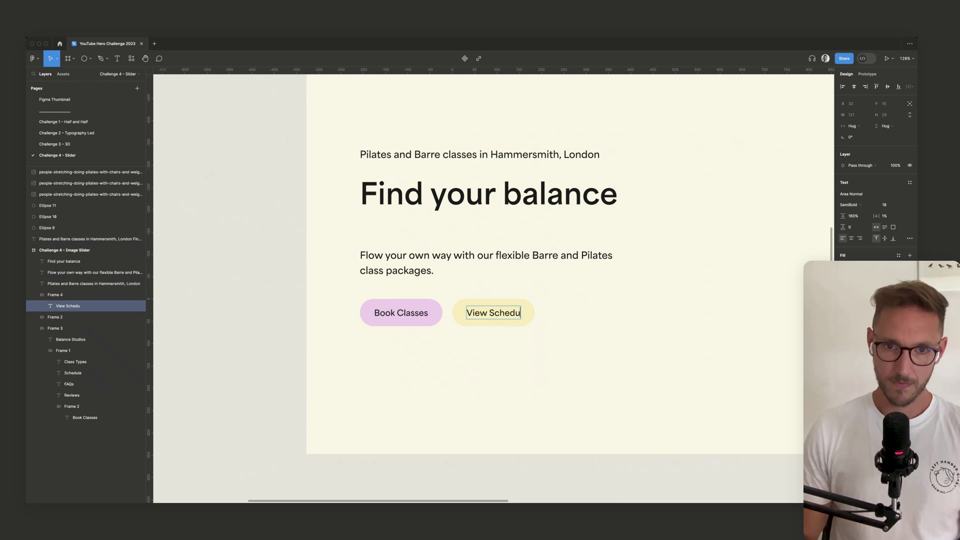
key(Escape)
key(Escape)
- Combine the "Book Classes" and "View Schedule" buttons below the supporting sentence into an auto layout with spacing 12
click(401, 313)
shift+click(497, 313)
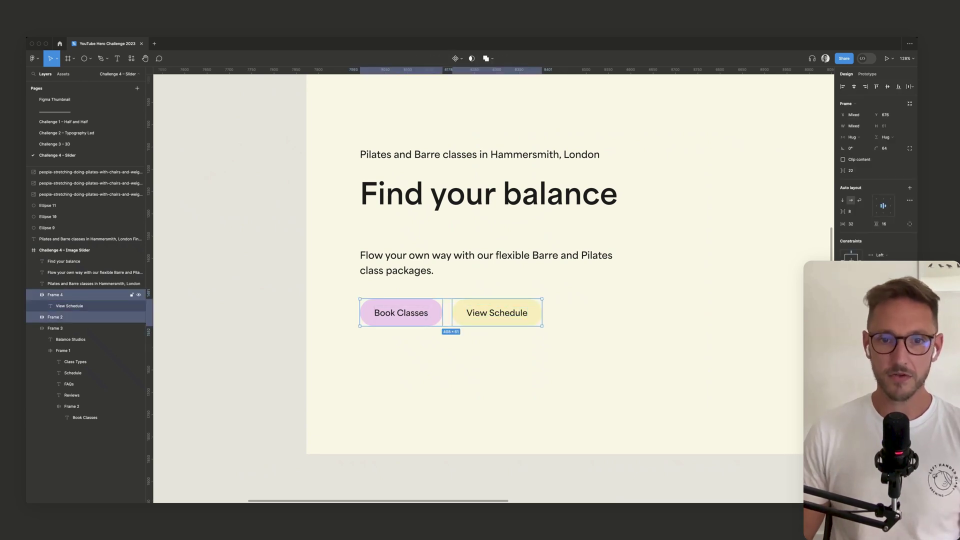
key(shift+a)
click(851, 200)
text(12)
key(Return)
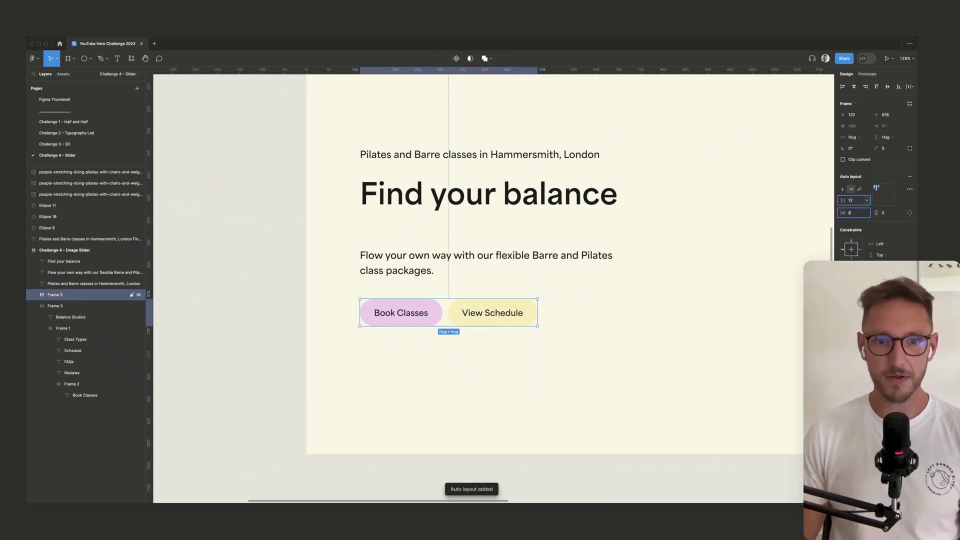
key(Escape)
scroll(430, 320, down, 5)
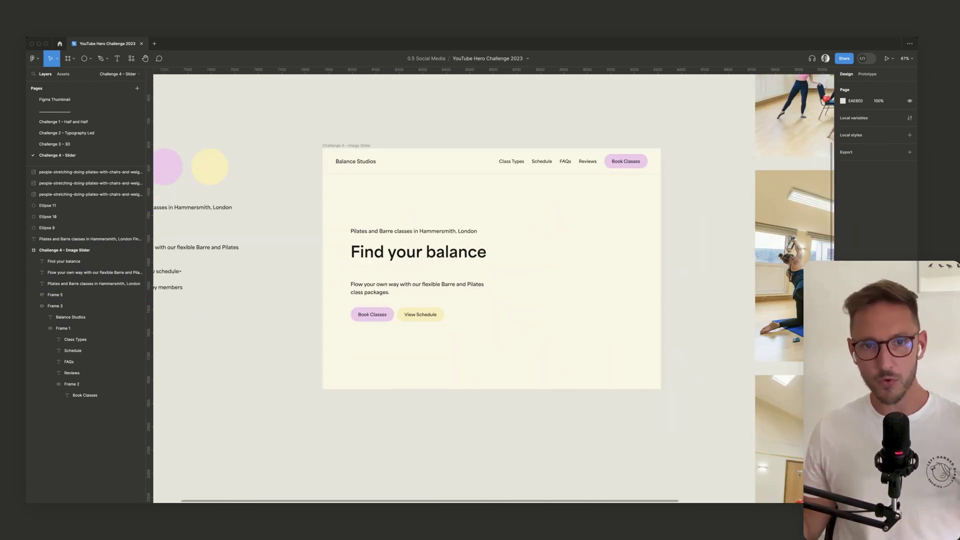
- Place a duplicate of the supporting sentence below the two buttons and replace its text with "Join over 400 happy members"
scroll(492, 288, down, 2)
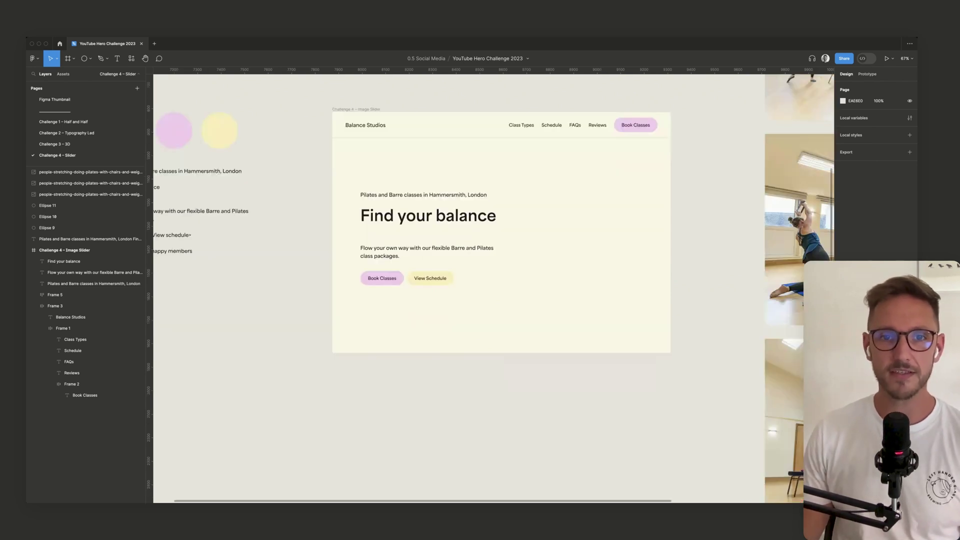
scroll(493, 287, left, 2)
scroll(493, 288, up, 2)
scroll(475, 280, down, 1)
scroll(475, 280, left, 1)
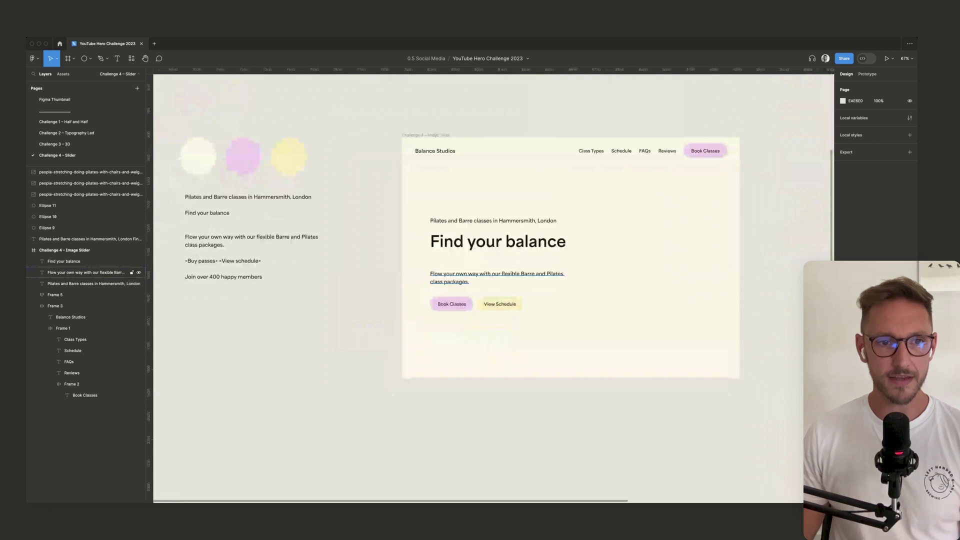
drag(475, 278, 475, 348)
key(Return)
text(Joi)
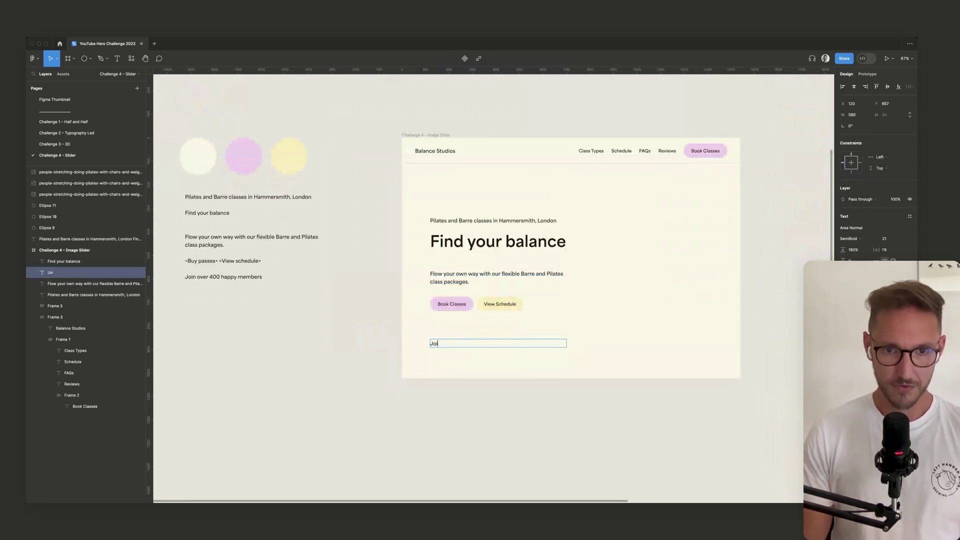
text(n over 400 ha)
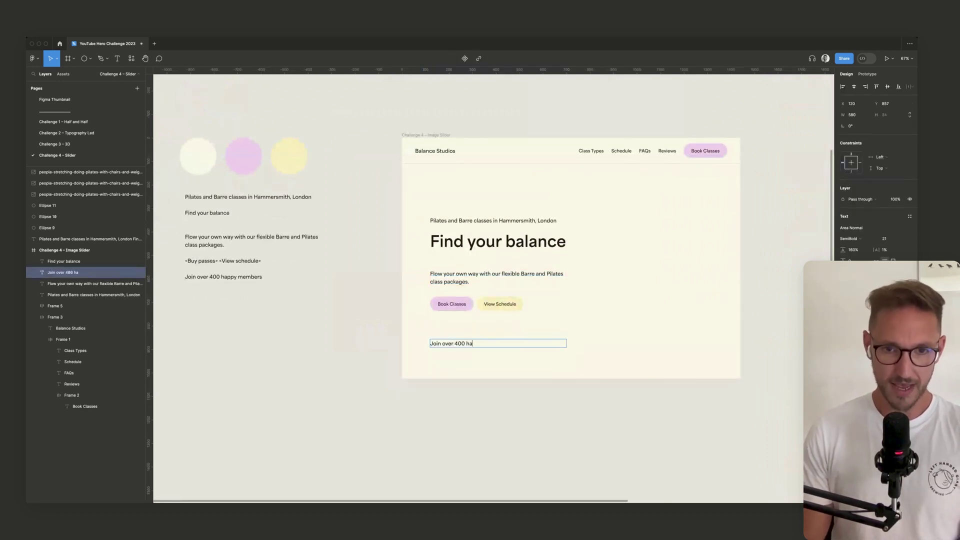
text(ppy members)
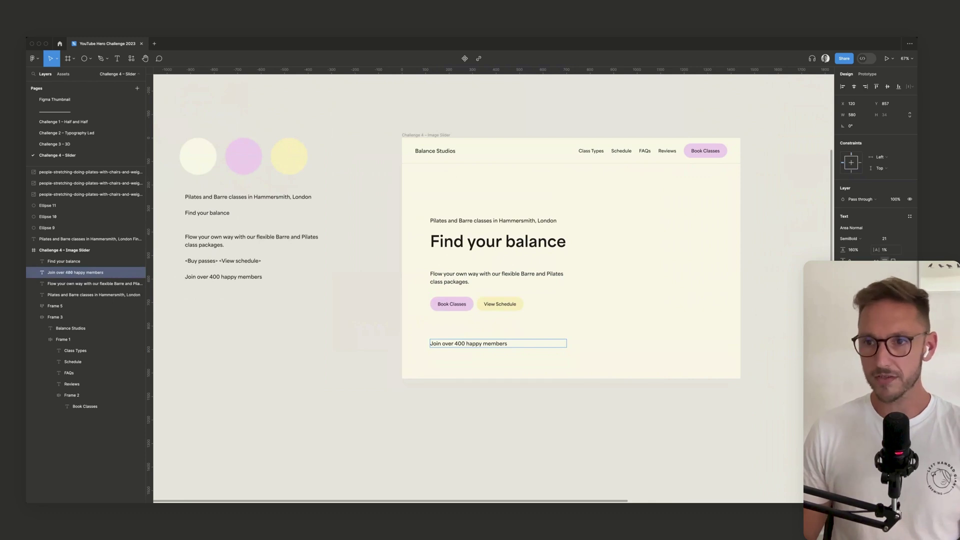
- Set the "Join over 400 happy members" text box to auto width and move it right to X 317
click(877, 261)
key(Escape)
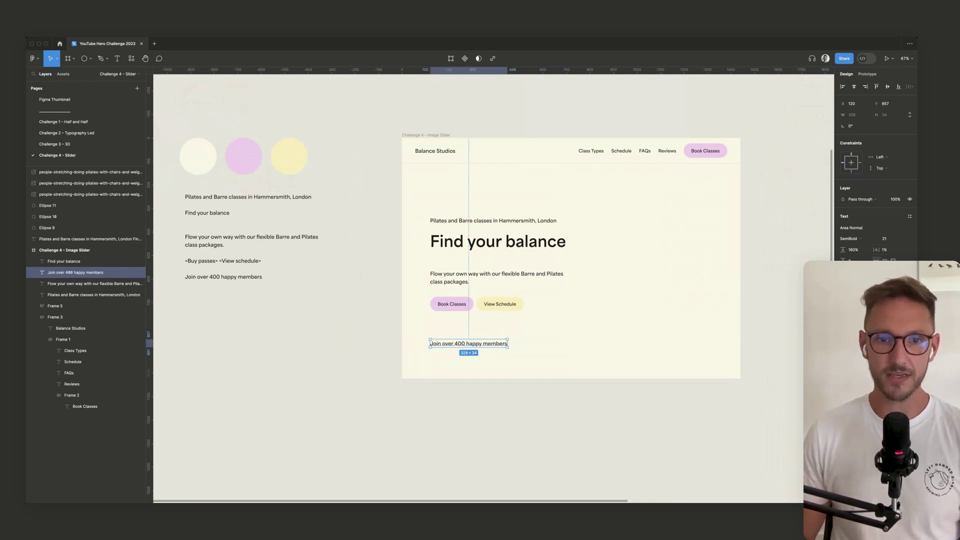
key(Escape)
scroll(516, 348, up, 3)
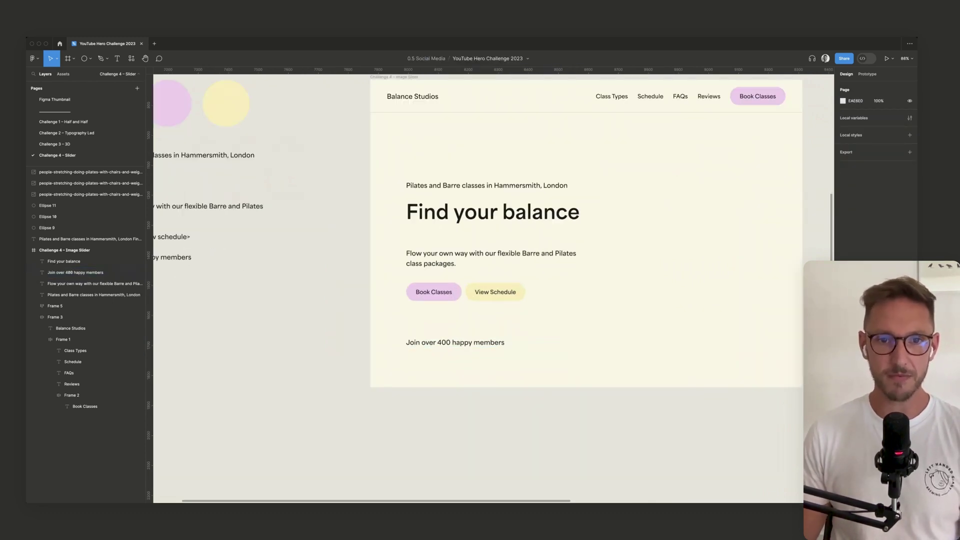
scroll(420, 348, right, 2)
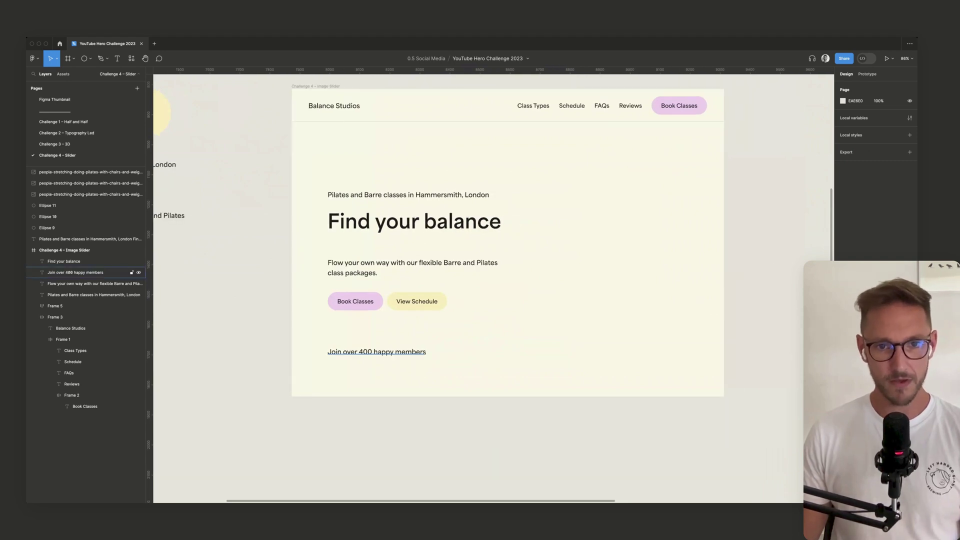
drag(376, 351, 435, 351)
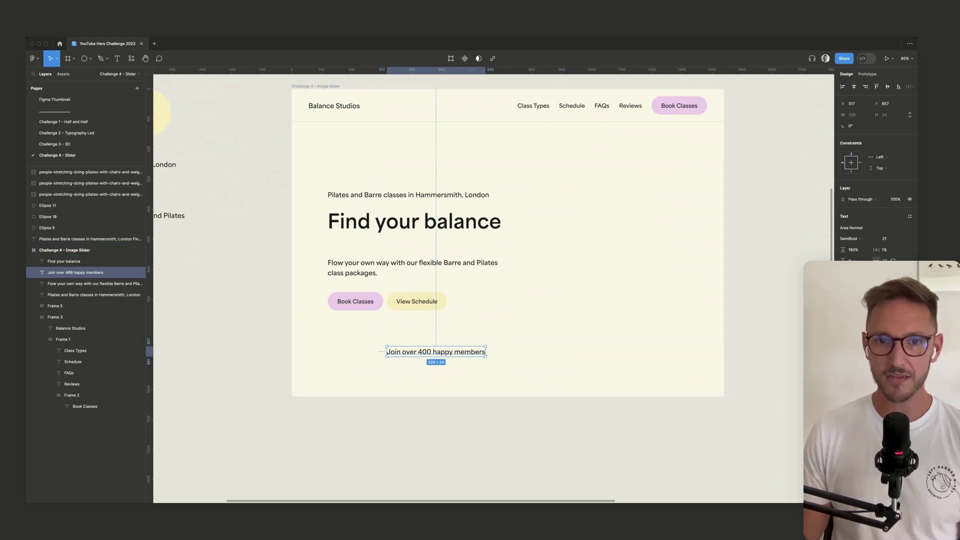
key(Escape)
- Place a copy of the third photo, the class with chairs, in the hero frame below the header, flush with the right edge
scroll(505, 288, up, 1)
scroll(495, 347, down, 5)
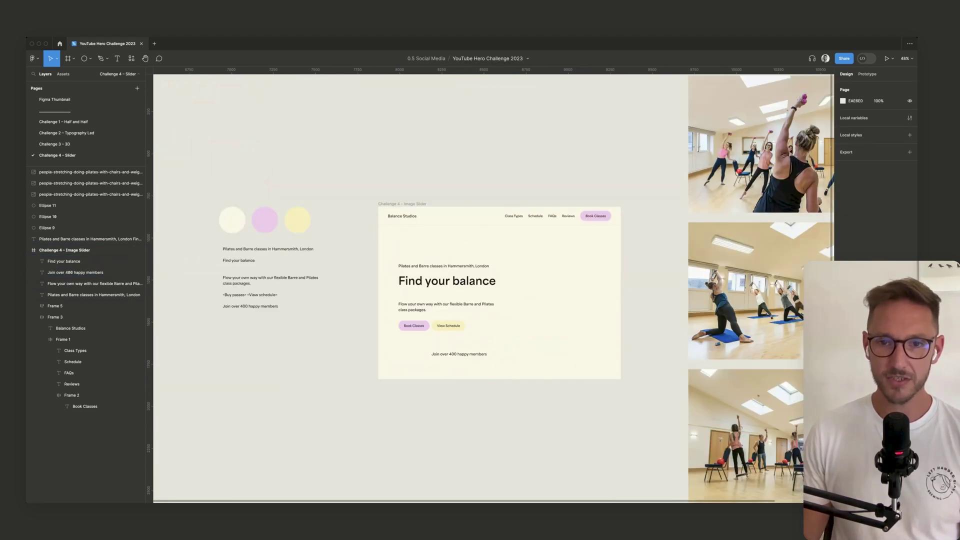
scroll(500, 290, right, 5)
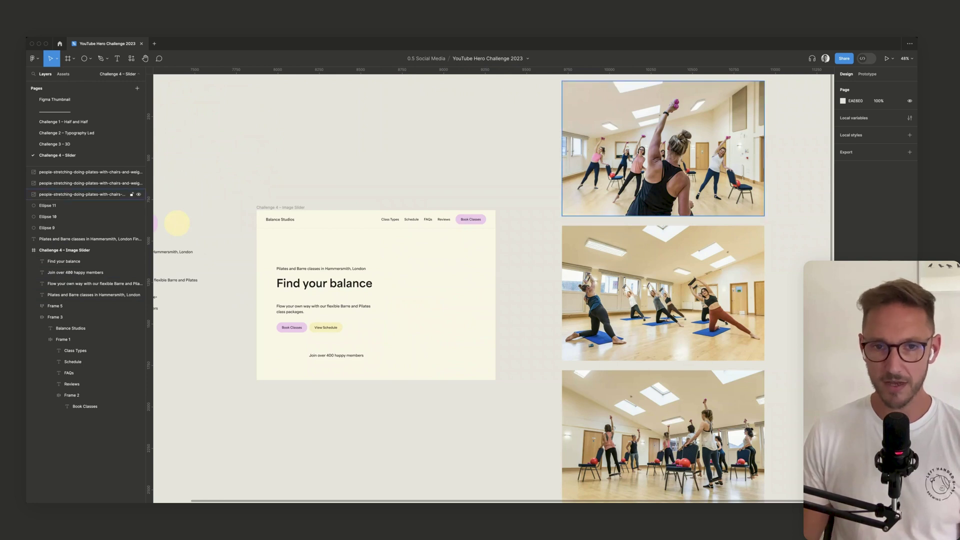
scroll(663, 320, down, 3)
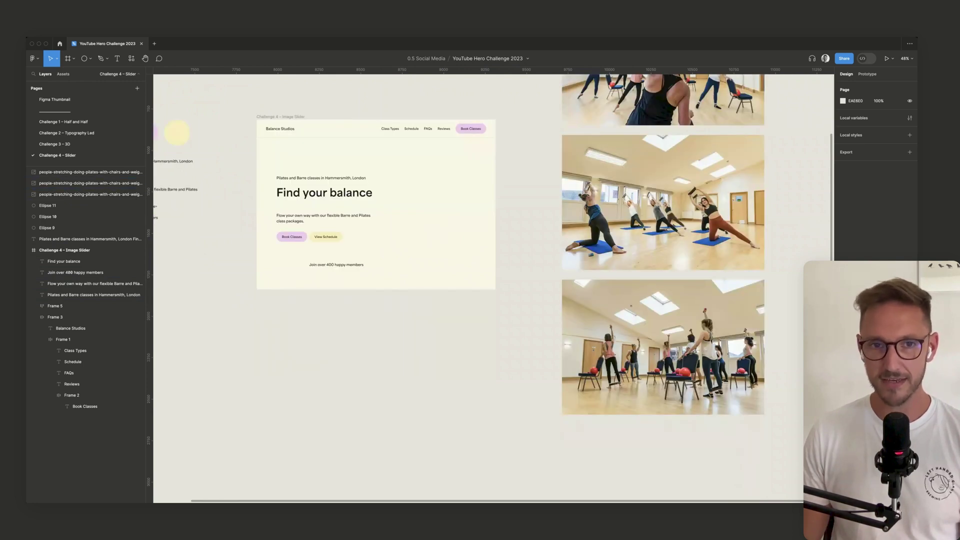
click(662, 320)
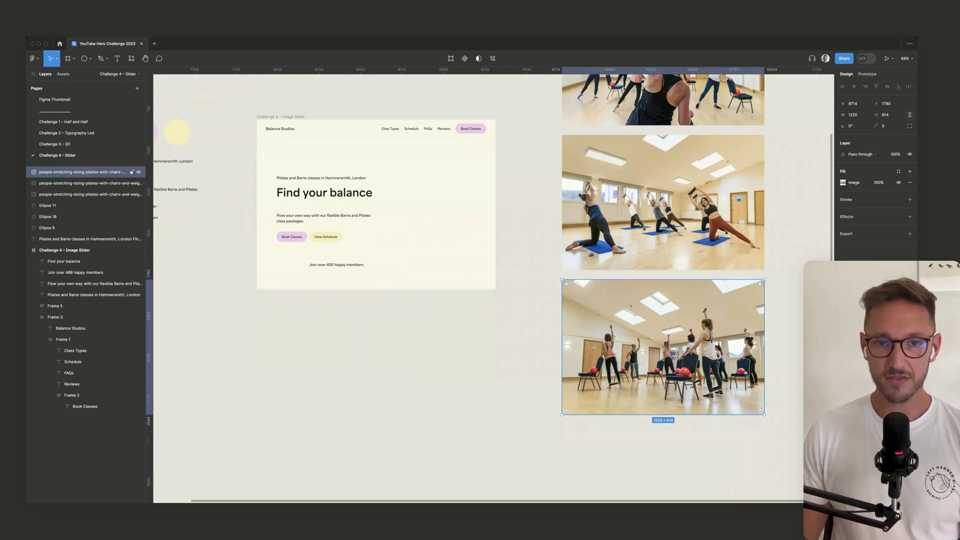
alt+drag(663, 320, 381, 207)
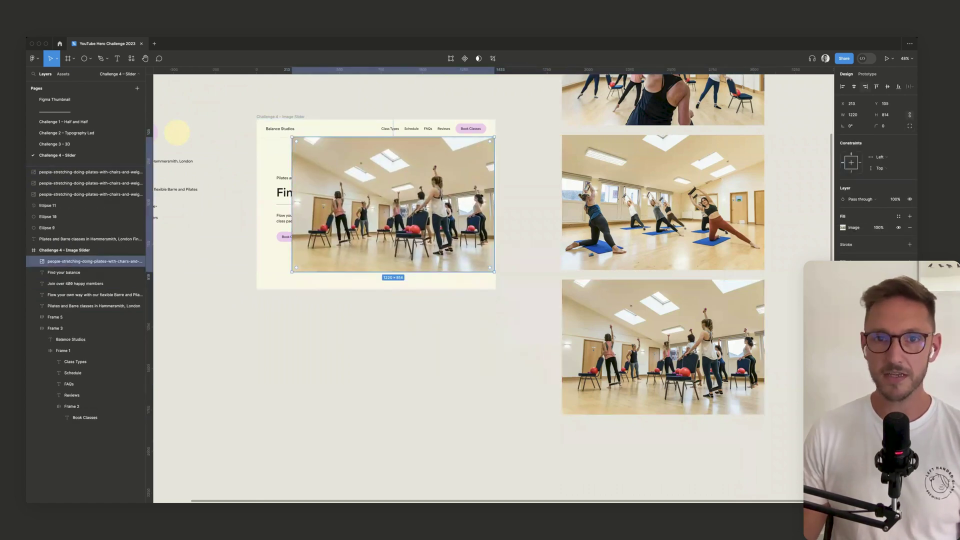
- Crop the photo from its left side to about 631 px wide and extend it down to the hero frame's bottom edge
scroll(548, 126, up, 5)
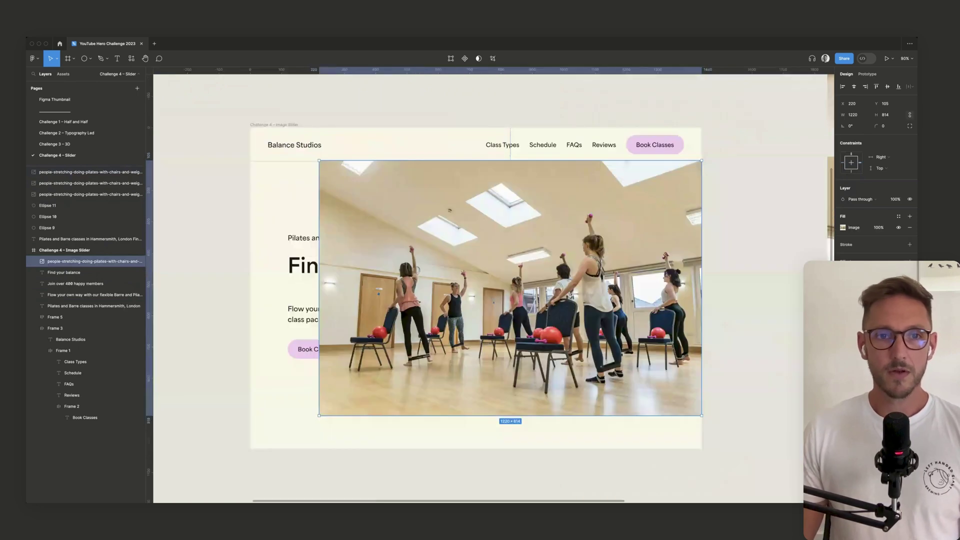
drag(319, 274, 504, 287)
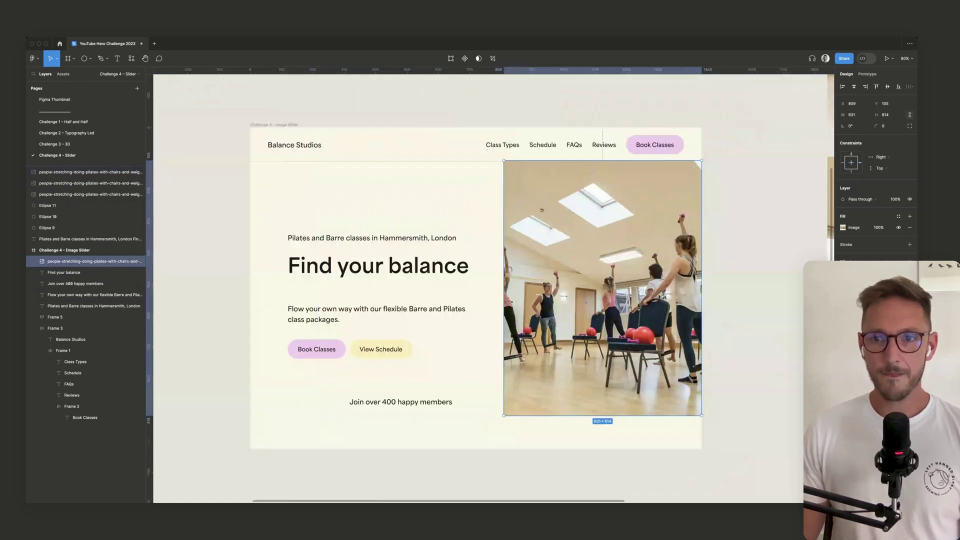
scroll(471, 263, down, 2)
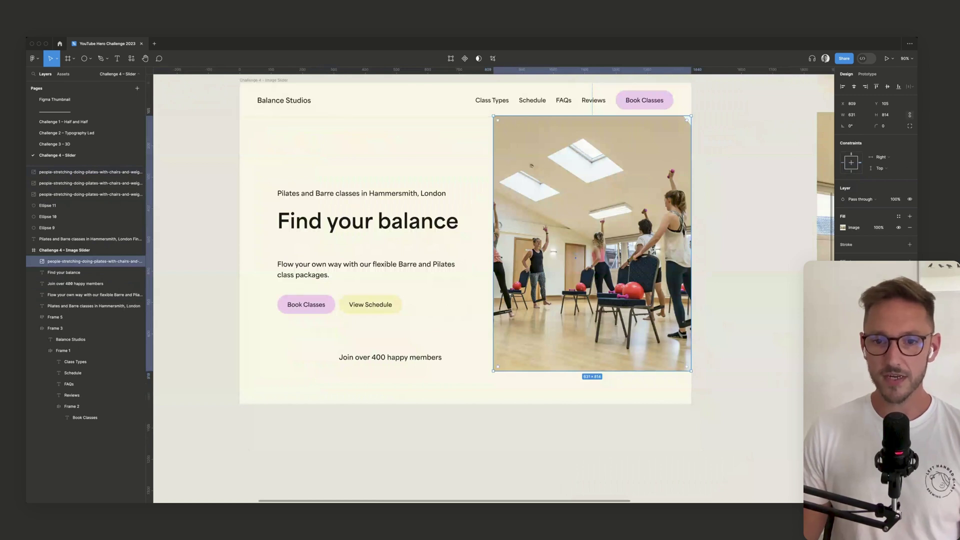
drag(592, 370, 592, 403)
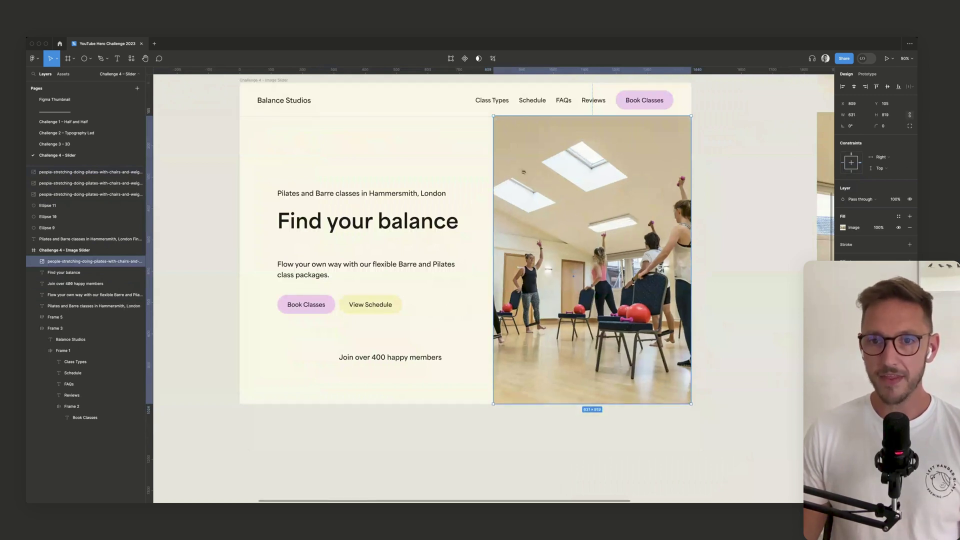
key(Escape)
- Set the font size of the line "Pilates and Barre classes in Hammersmith, London" to 16
scroll(472, 263, up, 2)
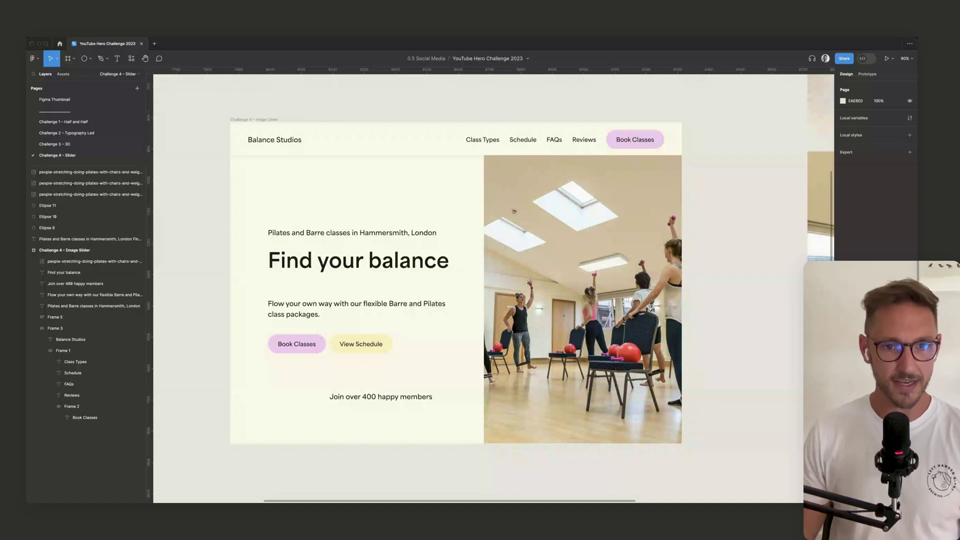
scroll(480, 280, left, 1)
scroll(480, 280, down, 1)
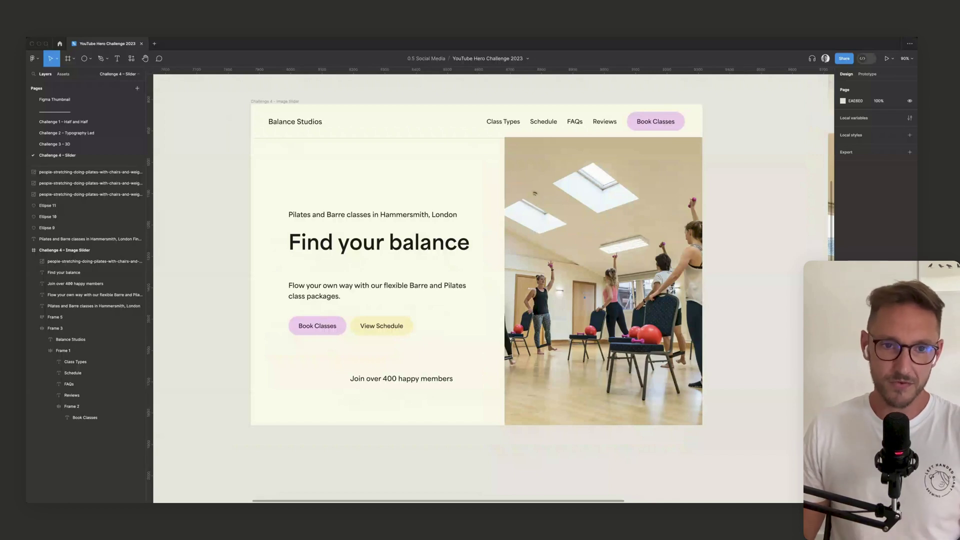
click(373, 214)
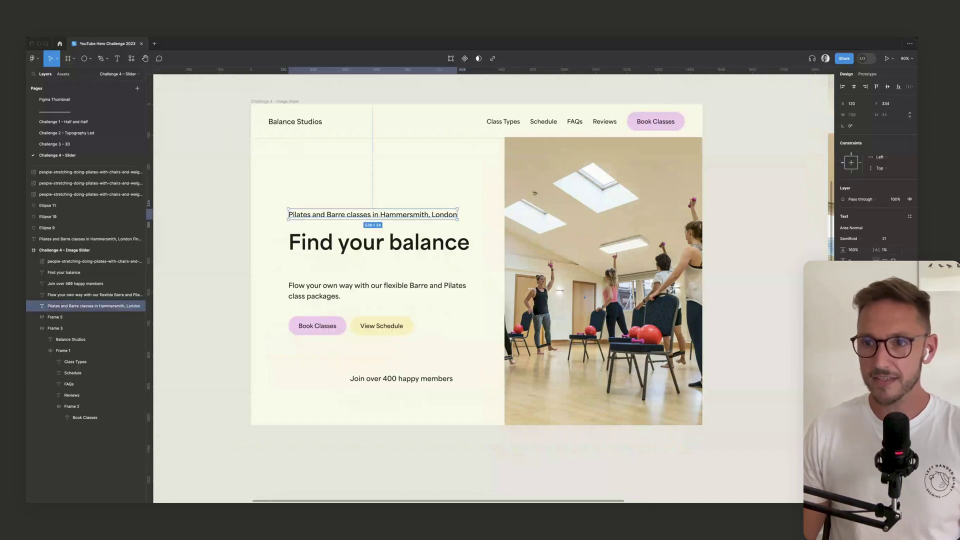
click(887, 239)
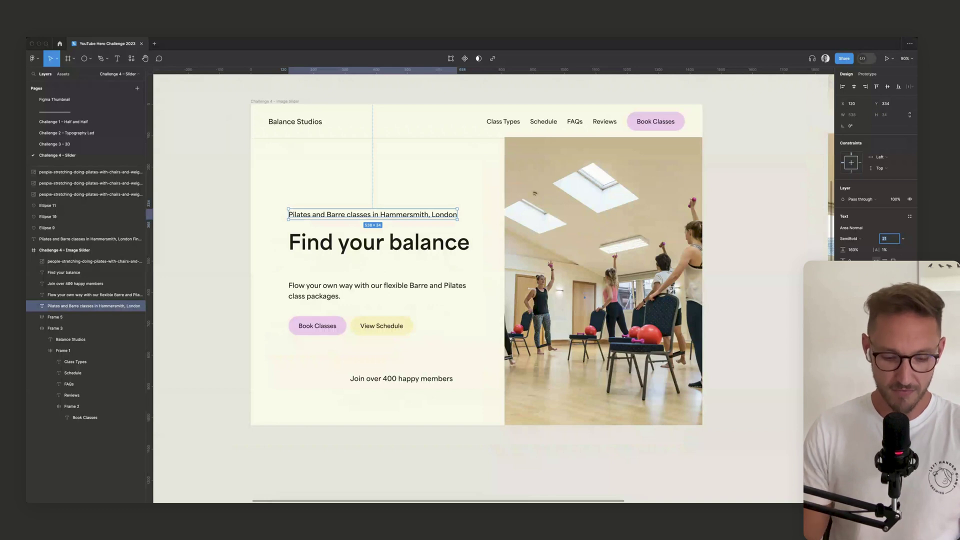
key(Return)
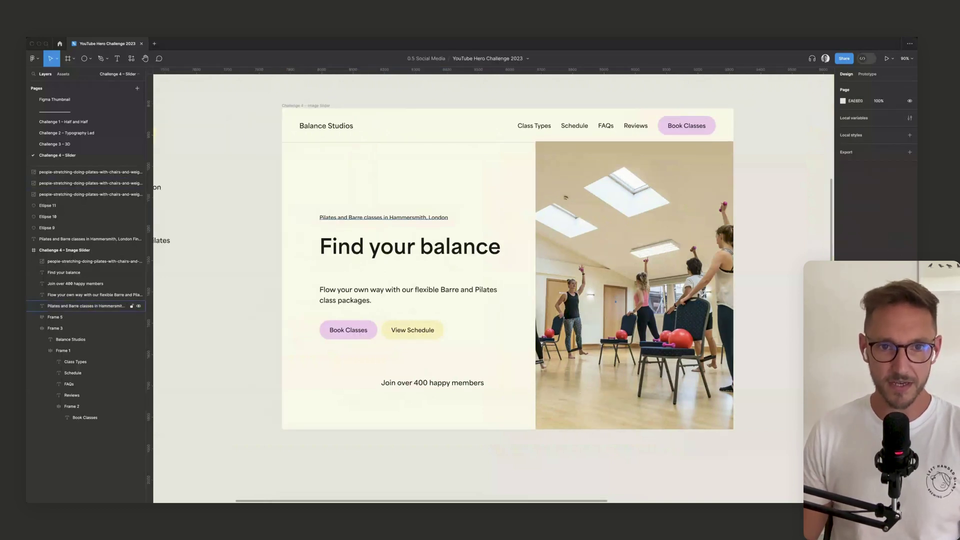
- Raise the small location line and move the "Find your balance" headline up beneath it to Y 314
drag(383, 217, 384, 206)
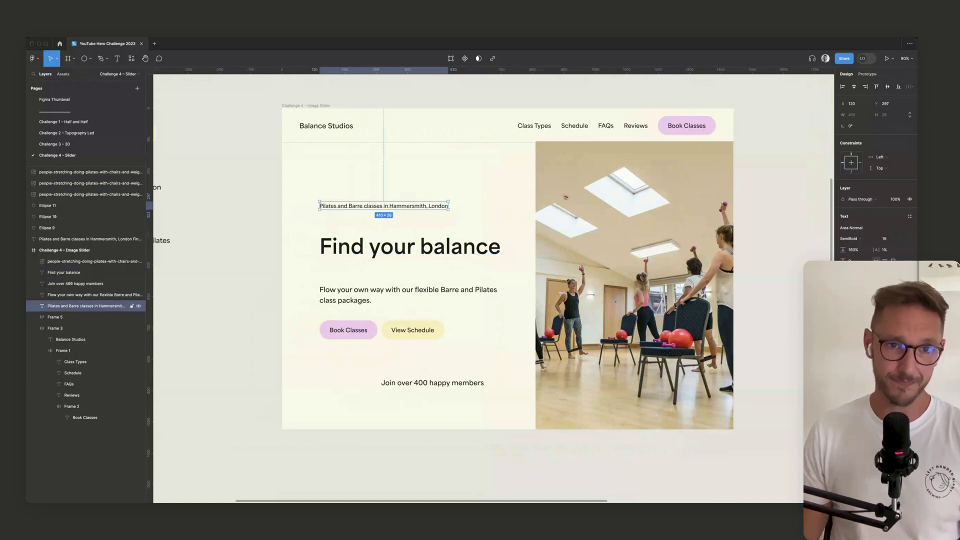
drag(383, 205, 384, 193)
click(410, 246)
drag(409, 246, 409, 226)
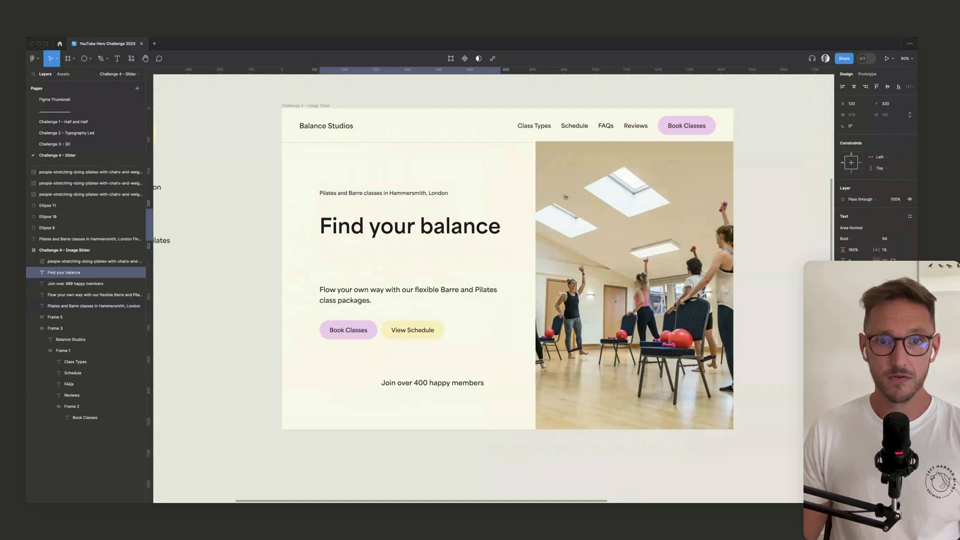
key(Up)
key(Up)
key(Up)
key(Up)
key(Up)
key(Up)
- With the layout grid shown, enlarge the headline to font size 96 and narrow its text box to 580 wide, wrapping it onto two lines
key(ctrl+g)
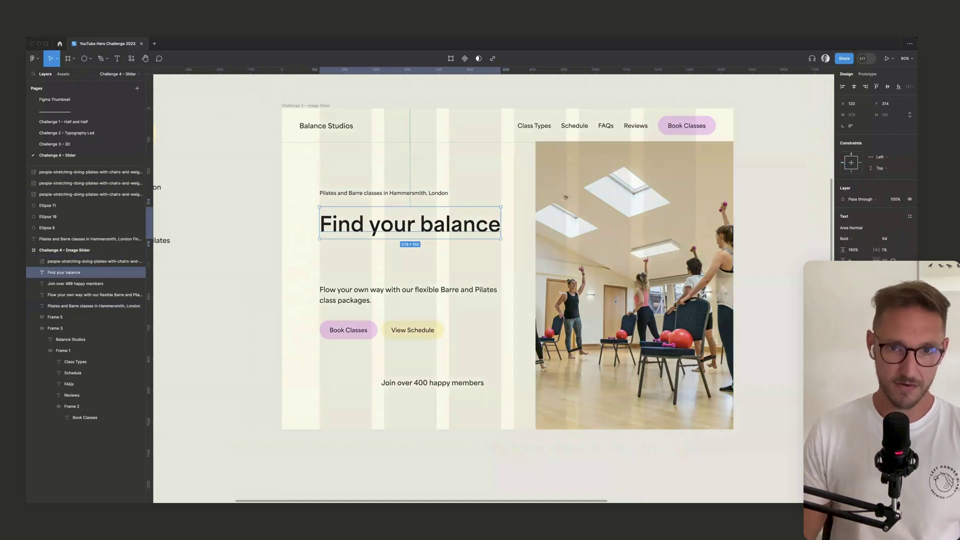
click(889, 239)
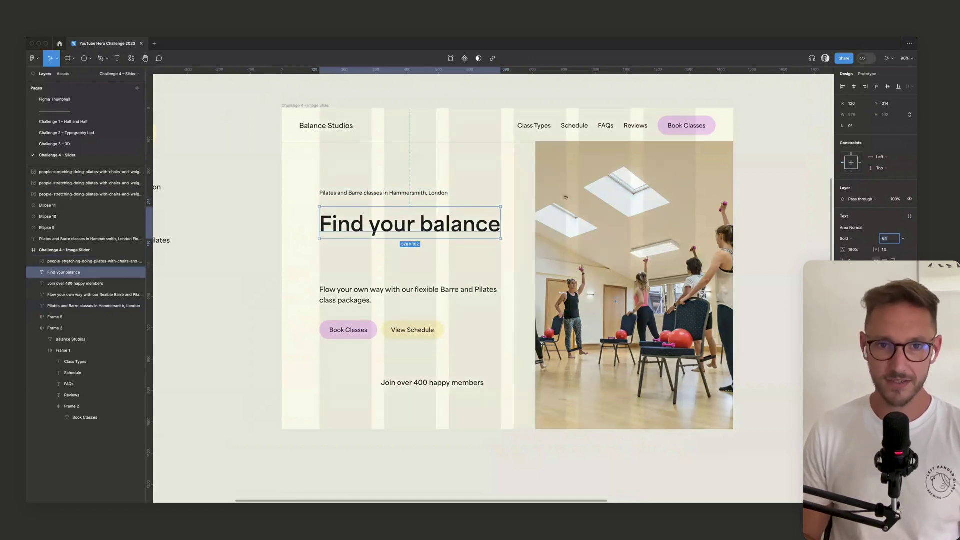
key(Up)
key(Up)
key(Up)
key(Up)
key(Up)
key(Up)
key(Up)
key(Up)
key(Up)
key(Up)
key(Up)
key(Up)
key(Up)
key(Up)
key(Up)
key(Up)
key(Up)
key(Up)
key(Up)
key(Up)
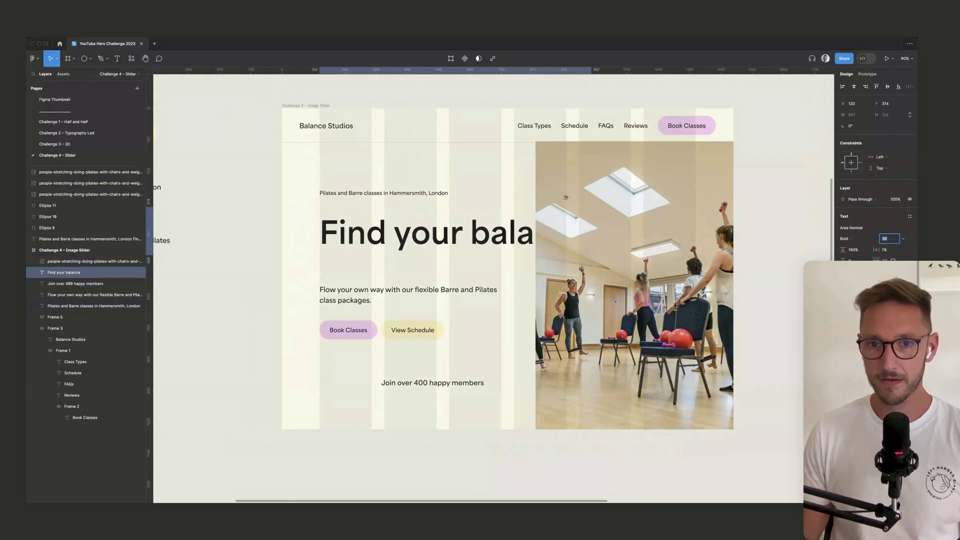
drag(592, 231, 501, 231)
- Set the headline's line height to 110% and hide the layout grid
click(853, 250)
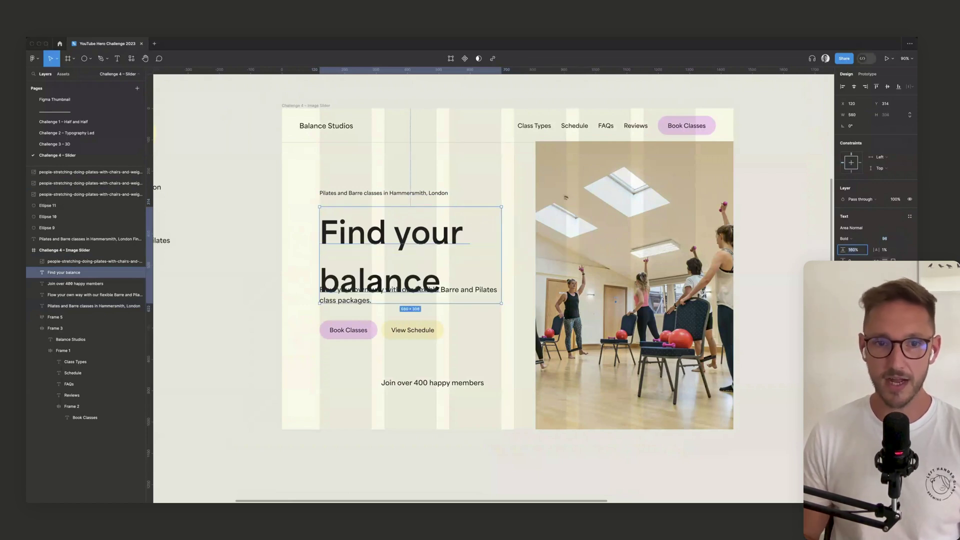
text(120%)
key(Return)
key(shift+Down)
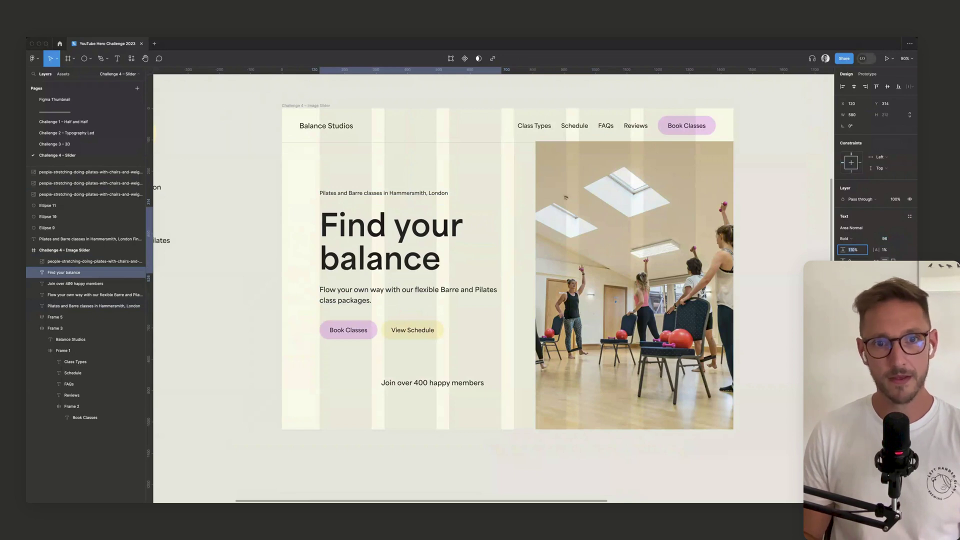
text(100)
key(Return)
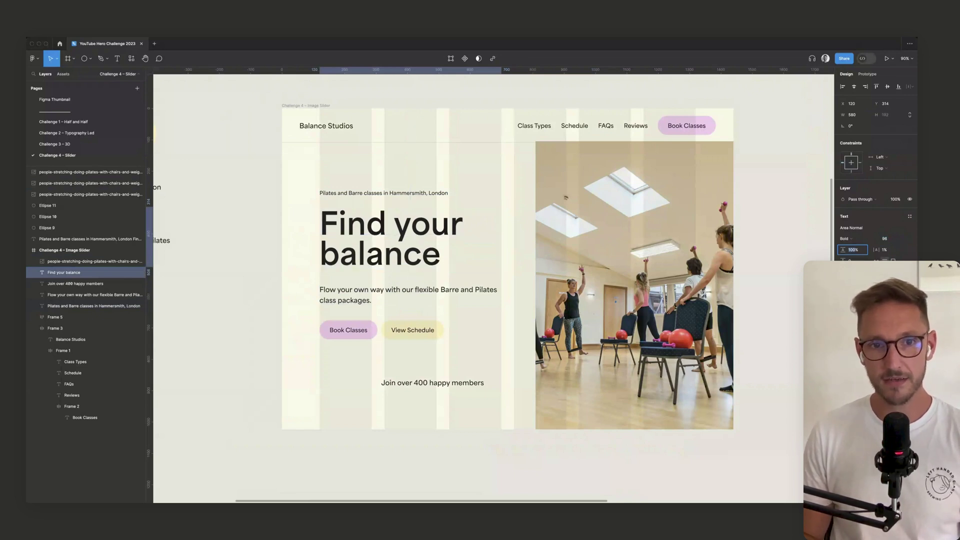
key(shift+Up)
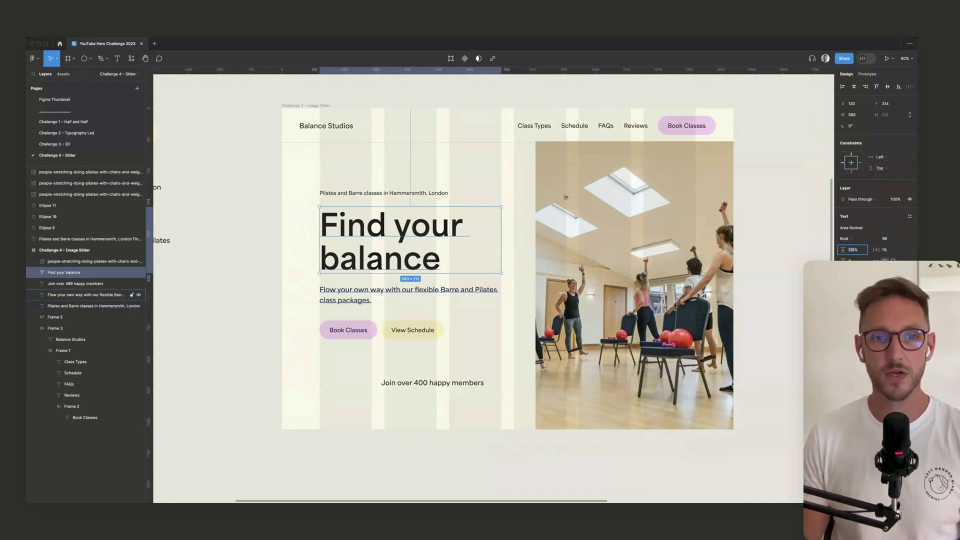
key(Escape)
key(shift+g)
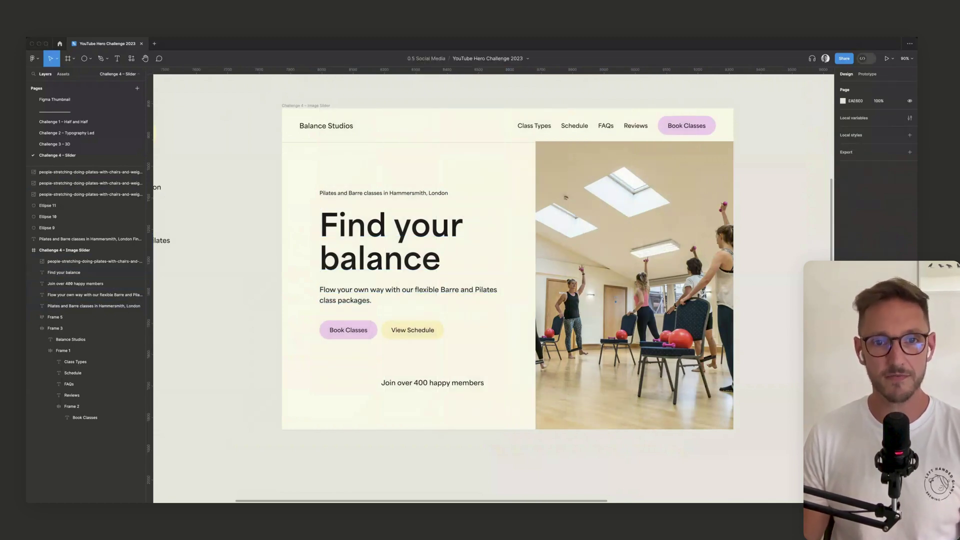
- Move the location line and the headline up together until the location line sits at Y 217
click(384, 193)
shift+click(410, 240)
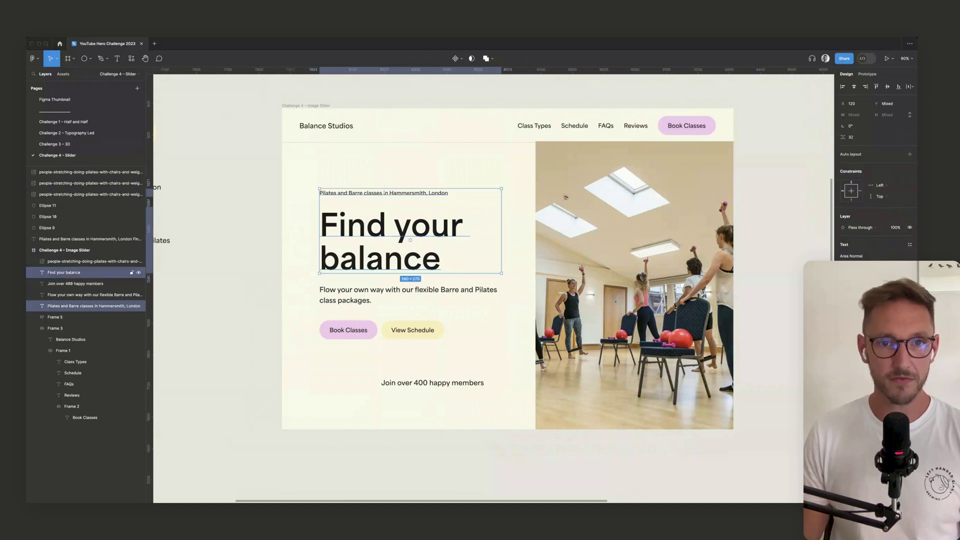
key(shift+Up)
key(shift+Up)
key(shift+Up)
key(shift+Up)
key(Escape)
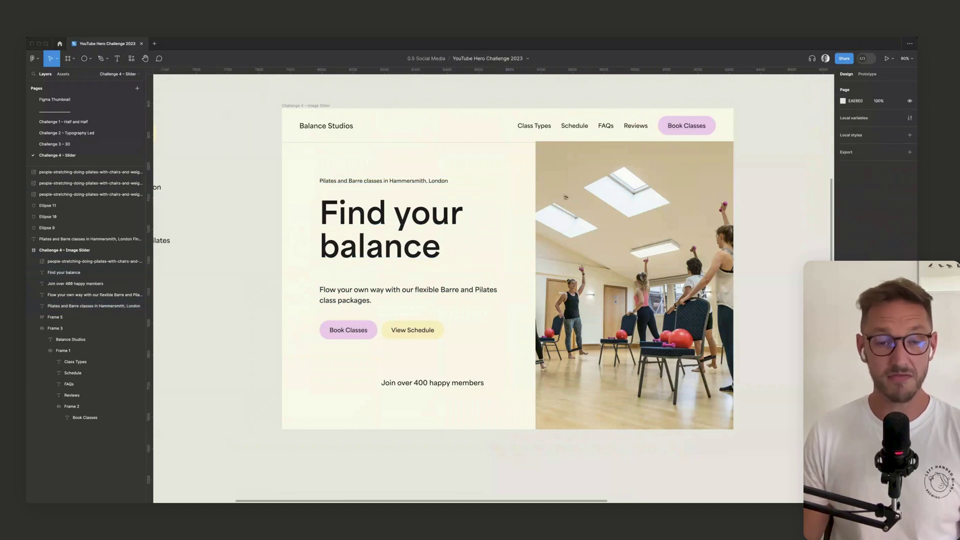
- Check the font sizes of the supporting sentence and the Book Classes button label below the headline
scroll(493, 285, down, 2)
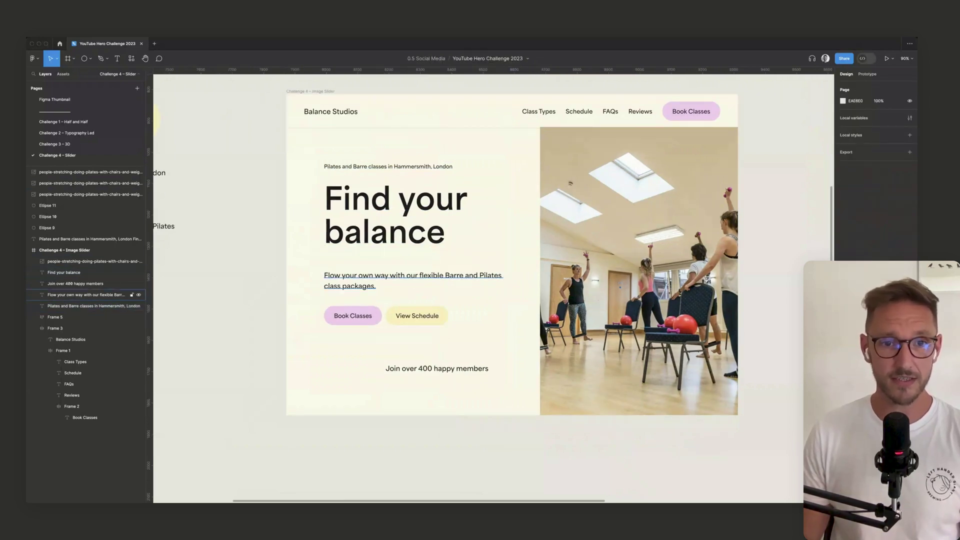
click(415, 281)
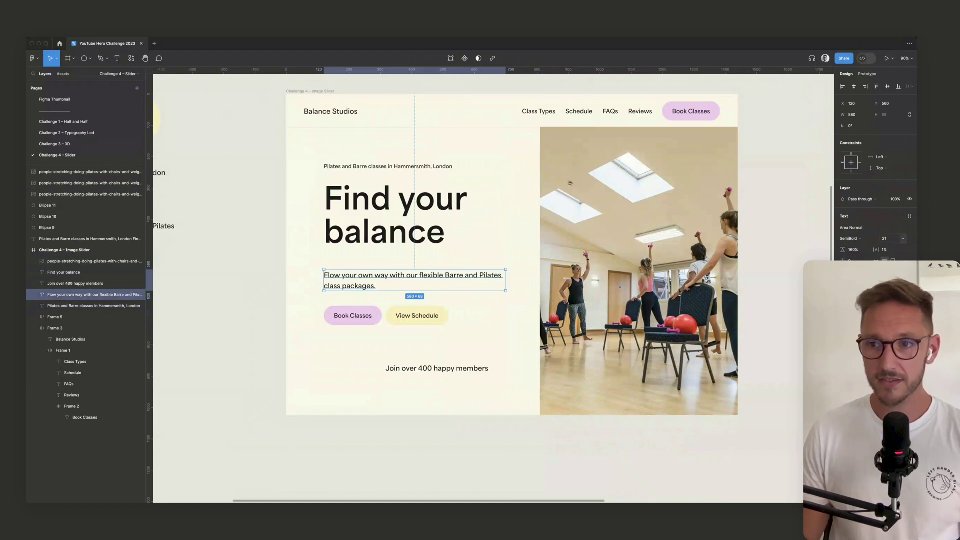
click(886, 239)
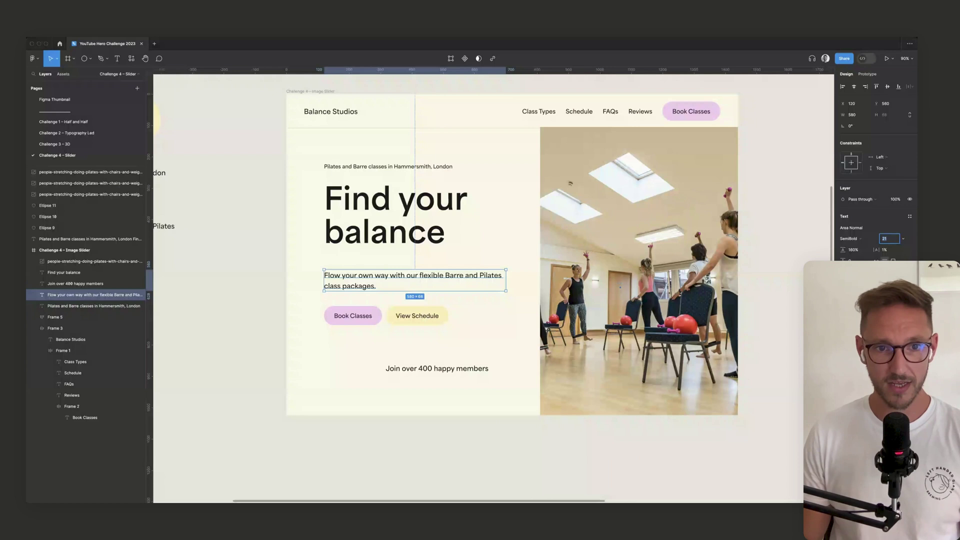
click(493, 323)
super+click(353, 316)
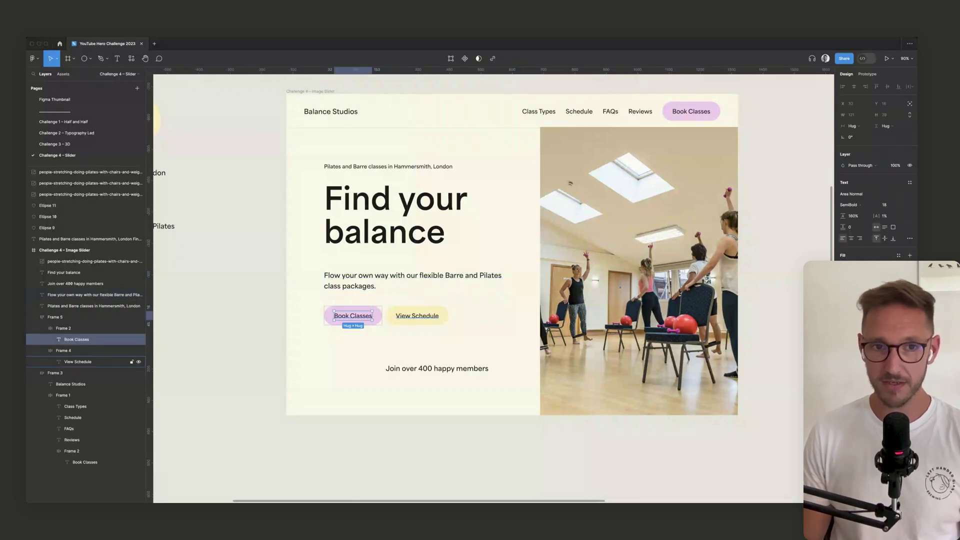
key(Escape)
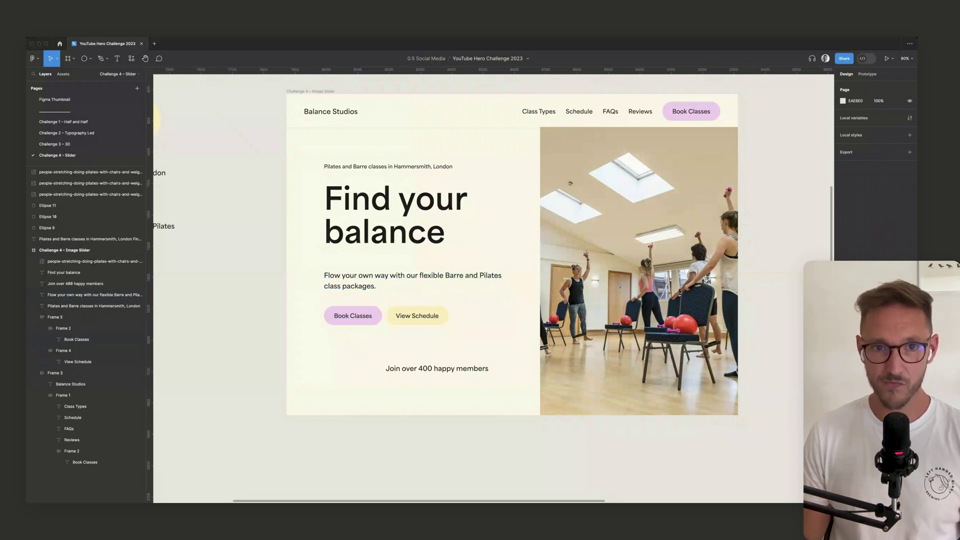
- Wrap the location line in an auto layout frame with 16 horizontal padding and a white fill
click(388, 166)
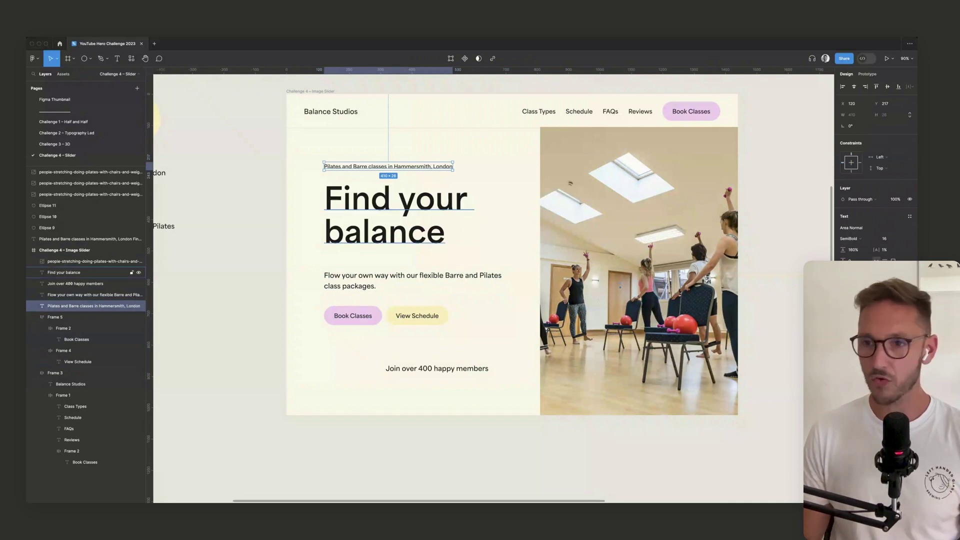
scroll(488, 288, right, 1)
scroll(405, 145, up, 3)
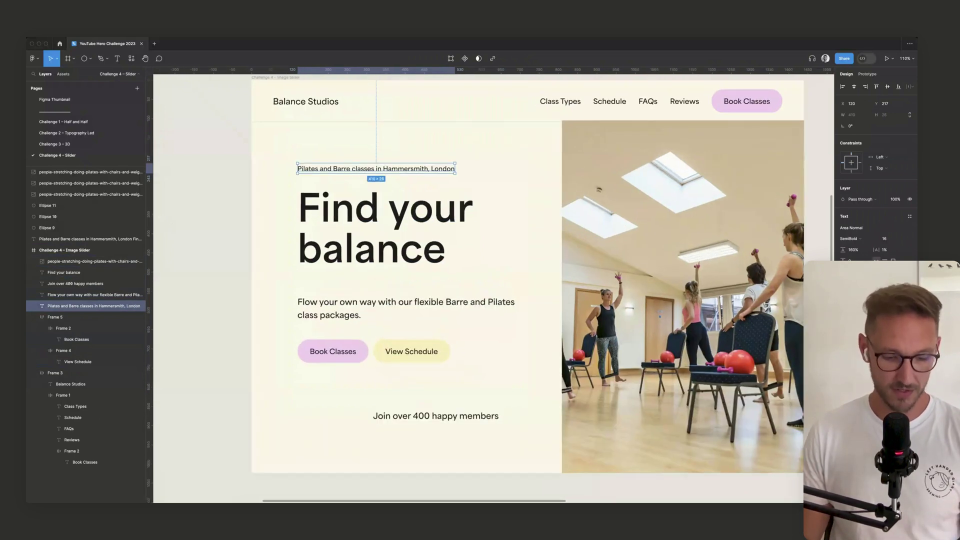
key(shift+a)
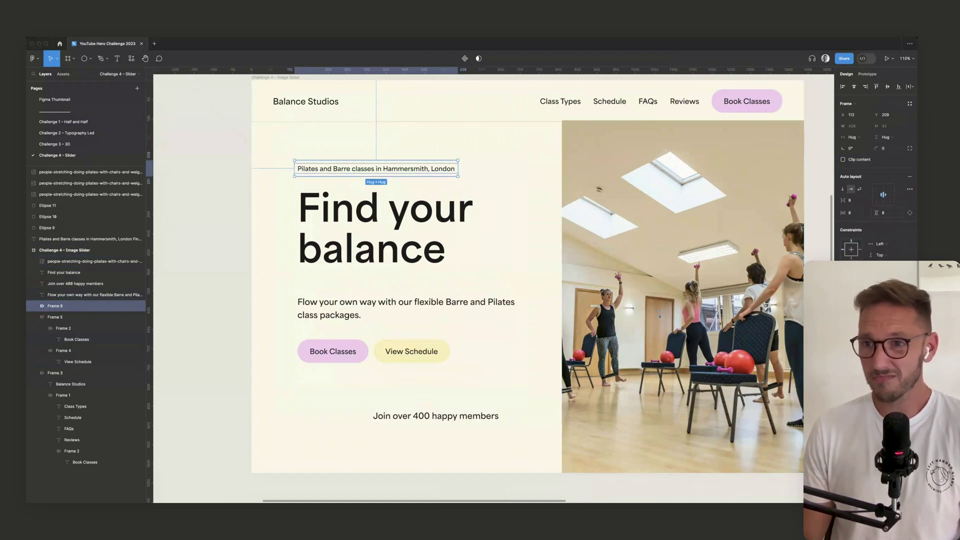
click(852, 213)
text(16)
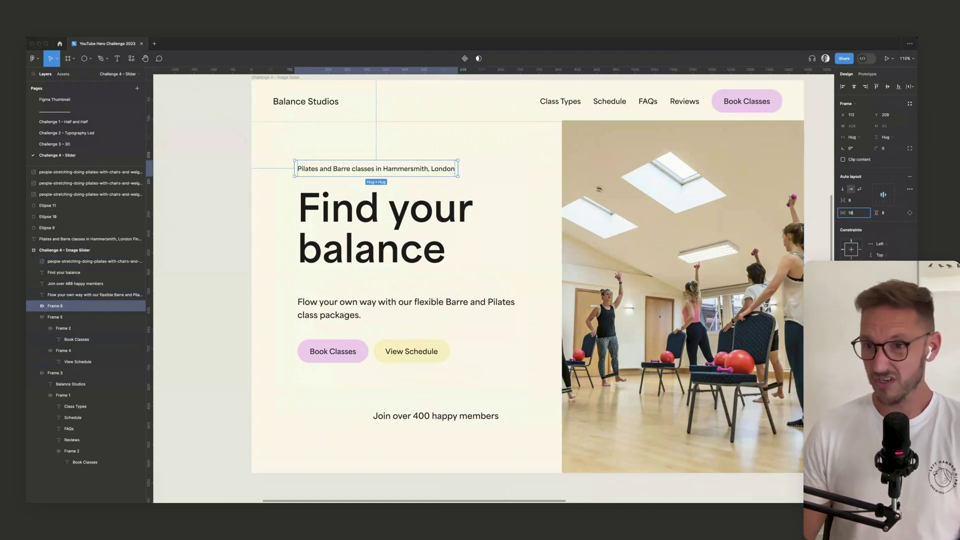
key(Tab)
key(Return)
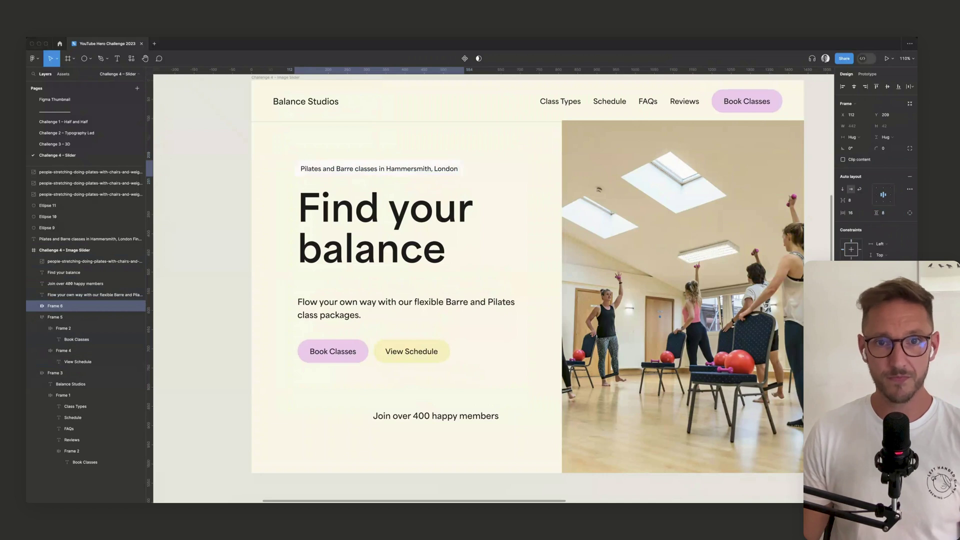
- Set the location tag's corner radius to 100 and move it to about X 128, Y 220
click(884, 149)
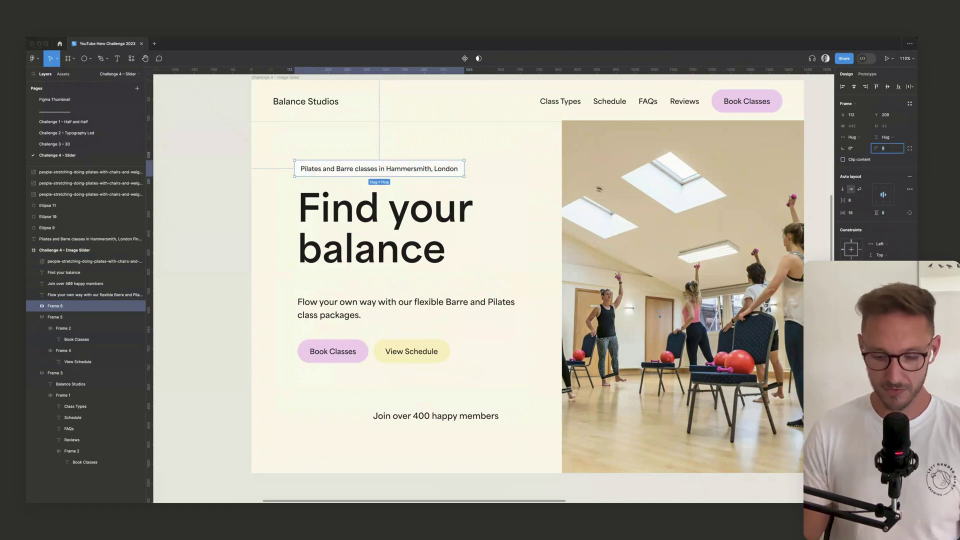
text(100)
key(Return)
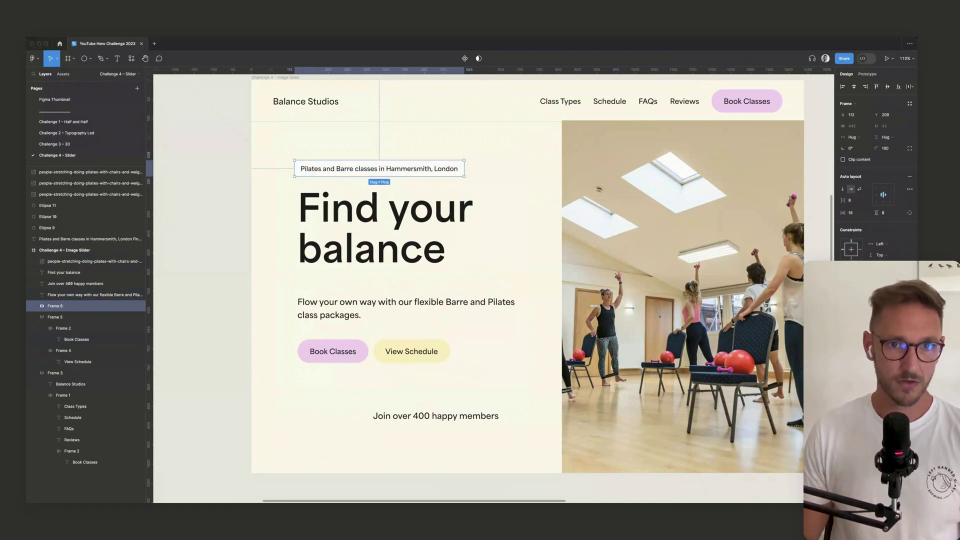
key(Escape)
drag(379, 168, 385, 173)
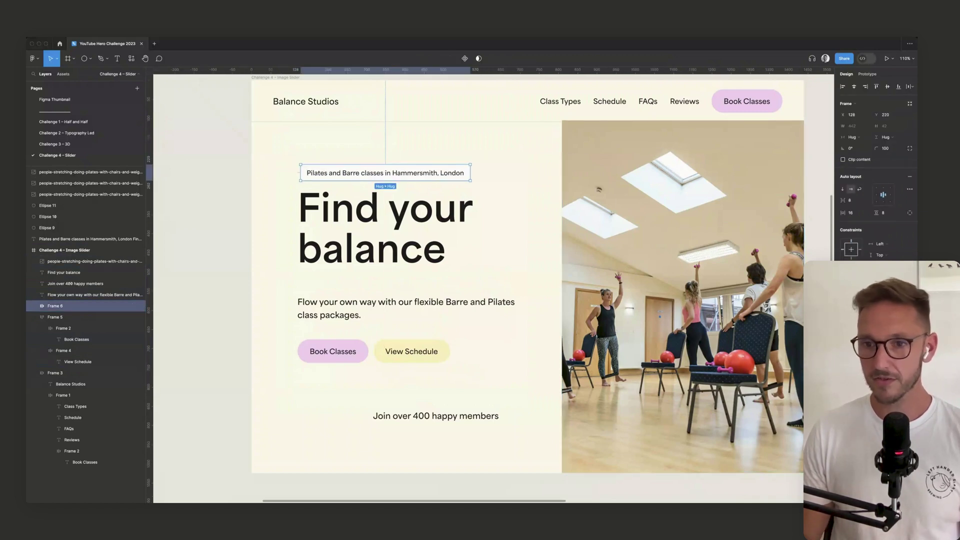
- Fill the location tag with a light yellow, RGB 253, 243, 187, sampled with the eyedropper
click(843, 329)
key(i)
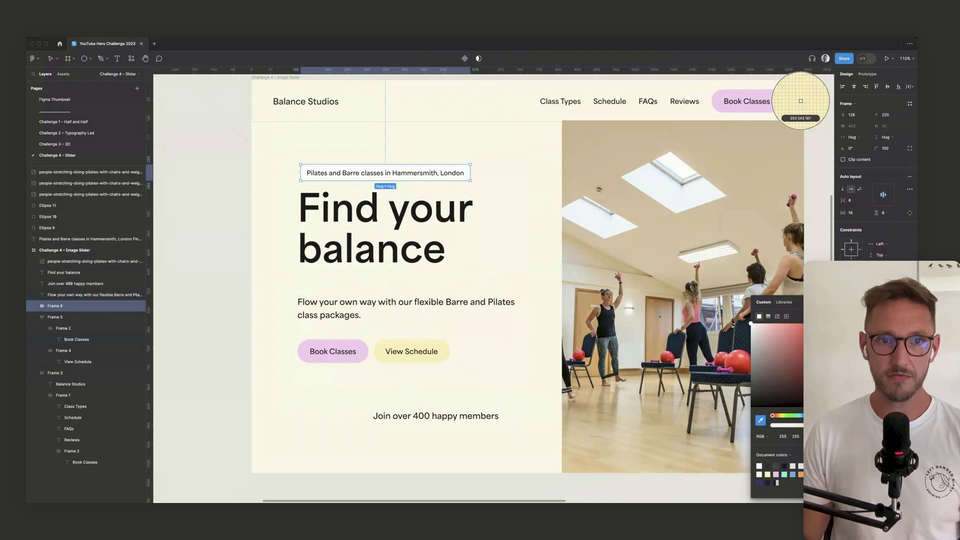
click(801, 100)
key(Escape)
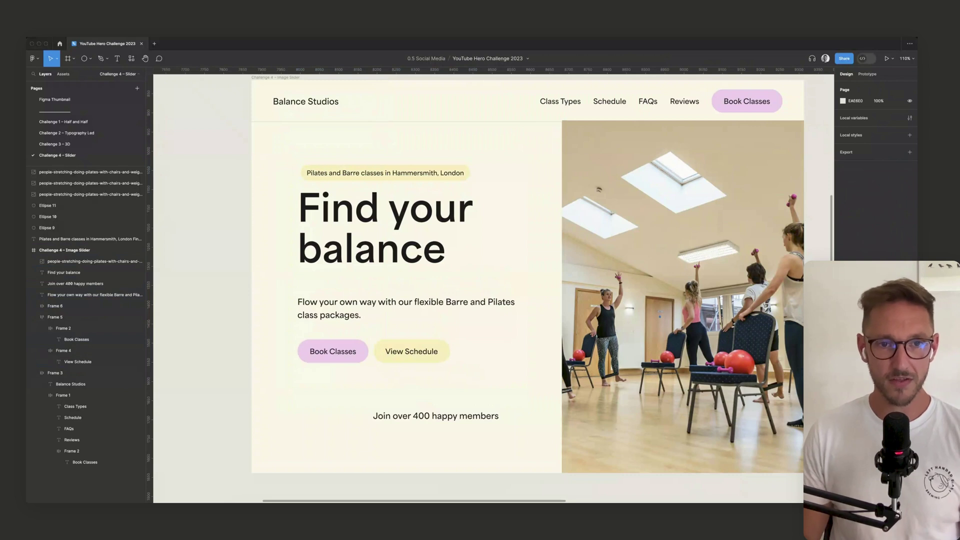
- Compare the location tag's frame settings with those of the headline and the Book Classes button
click(55, 306)
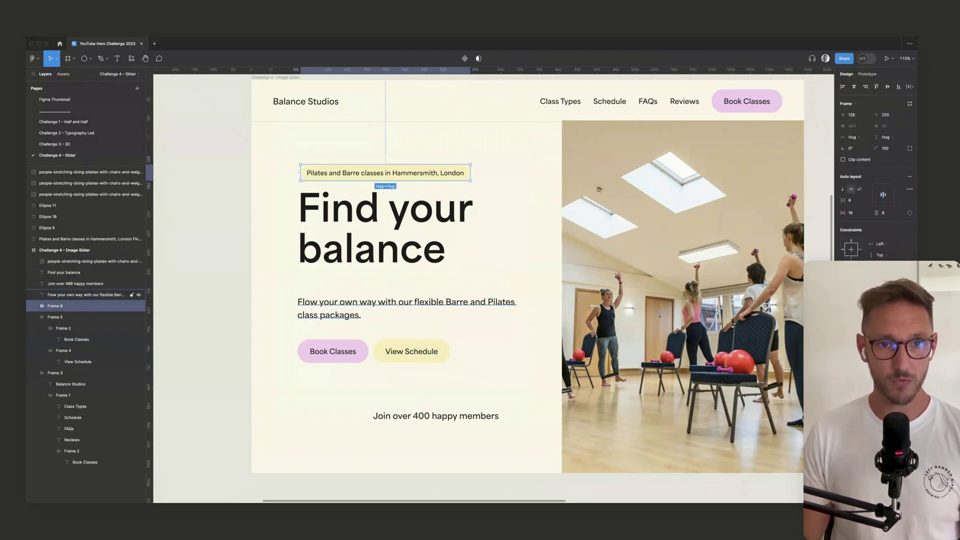
click(63, 272)
click(63, 328)
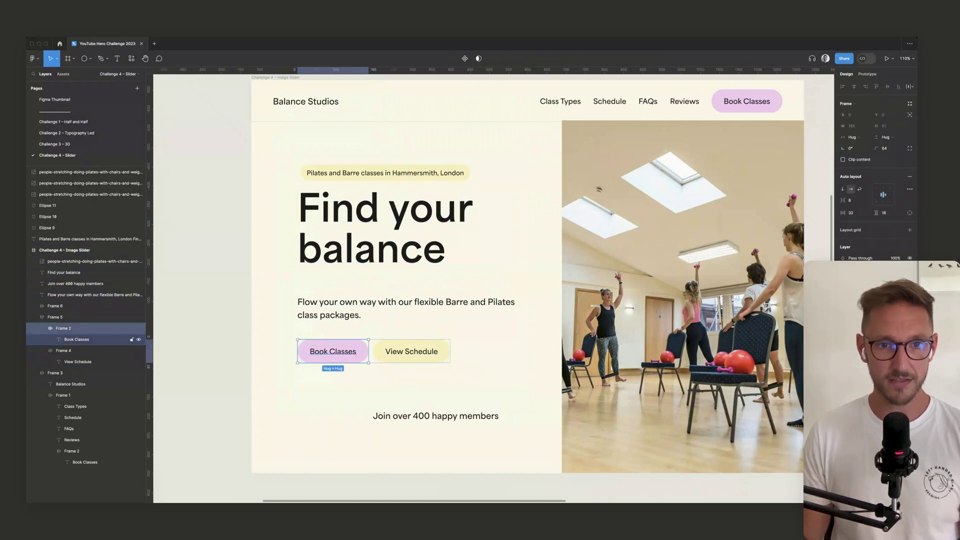
click(75, 305)
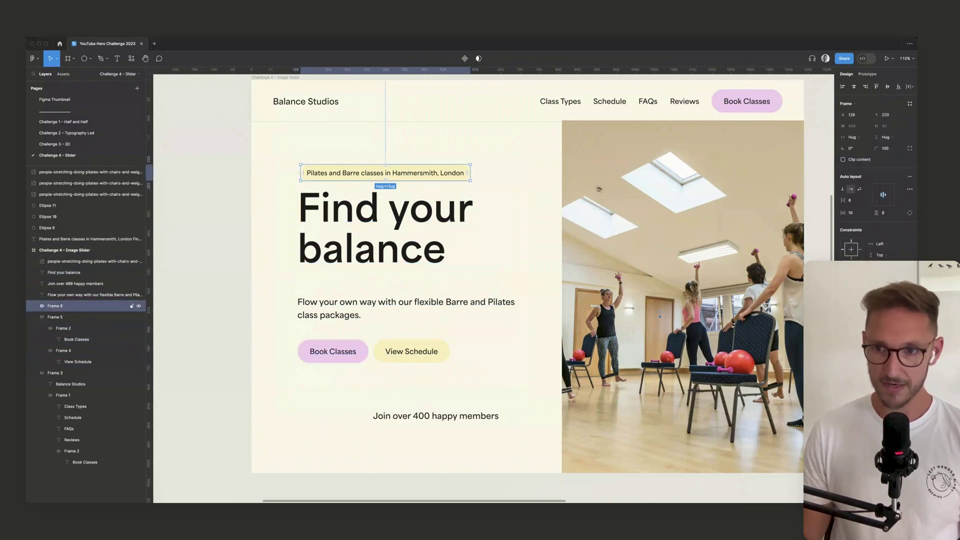
- Remove the location tag's yellow fill and give it a thin outline stroke
click(910, 313)
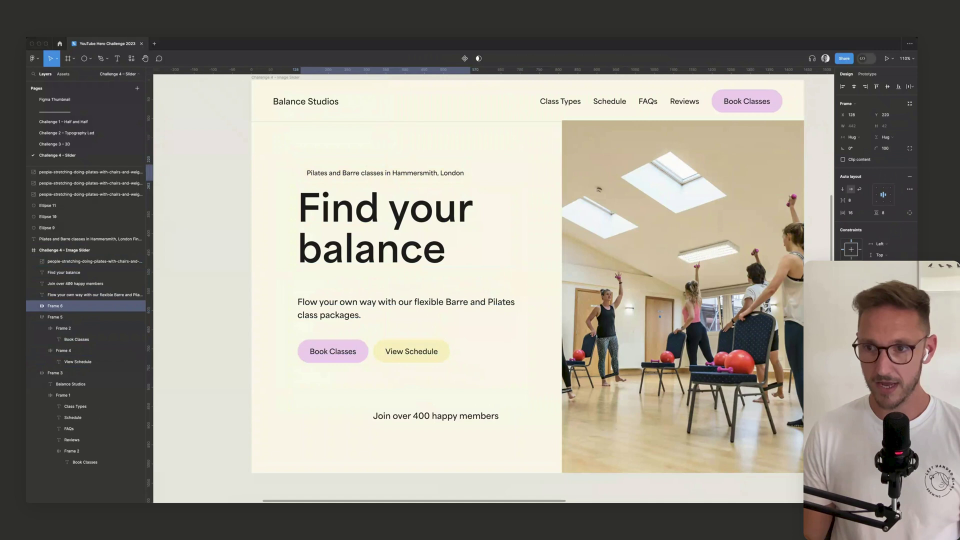
click(910, 319)
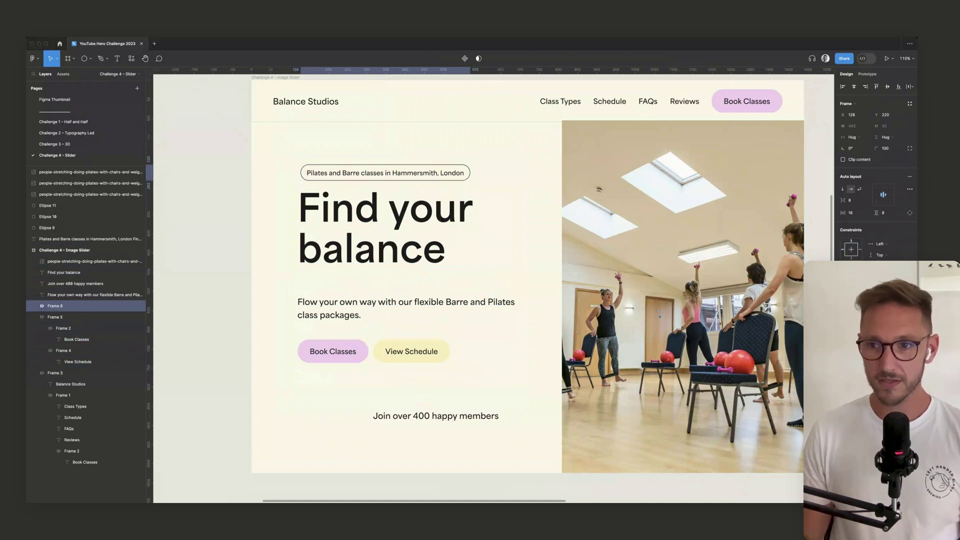
key(Return)
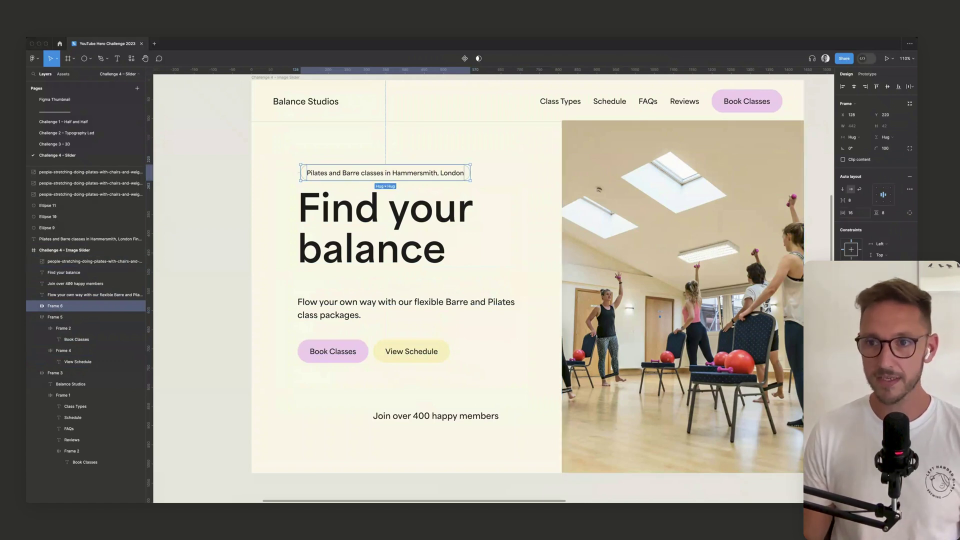
- Set the location tag's horizontal padding to 20
click(852, 213)
text(24)
key(Return)
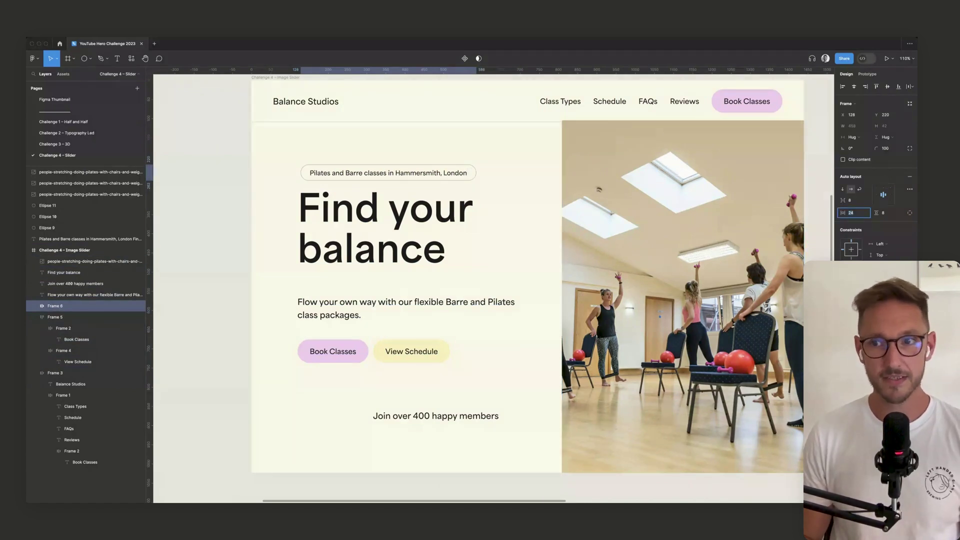
key(Down)
key(Down)
key(Down)
key(Down)
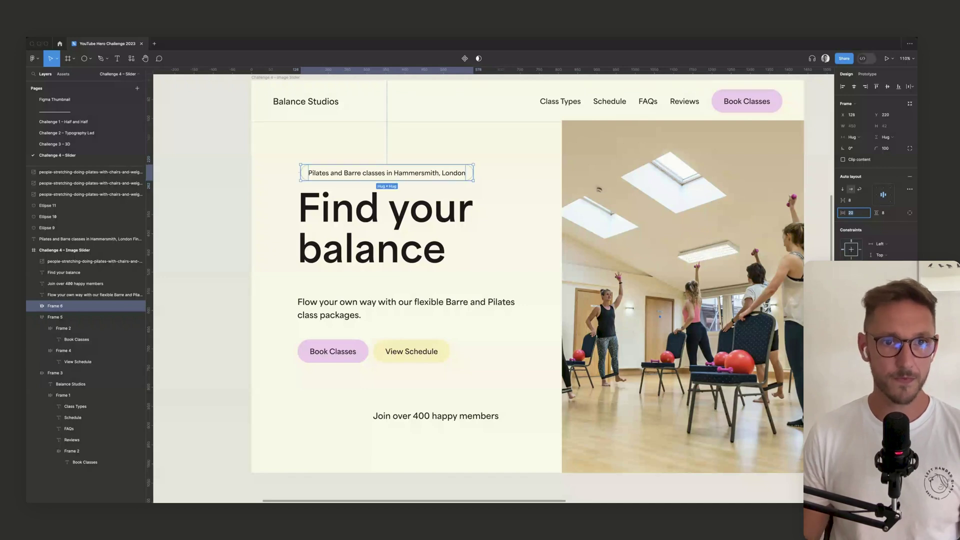
key(Escape)
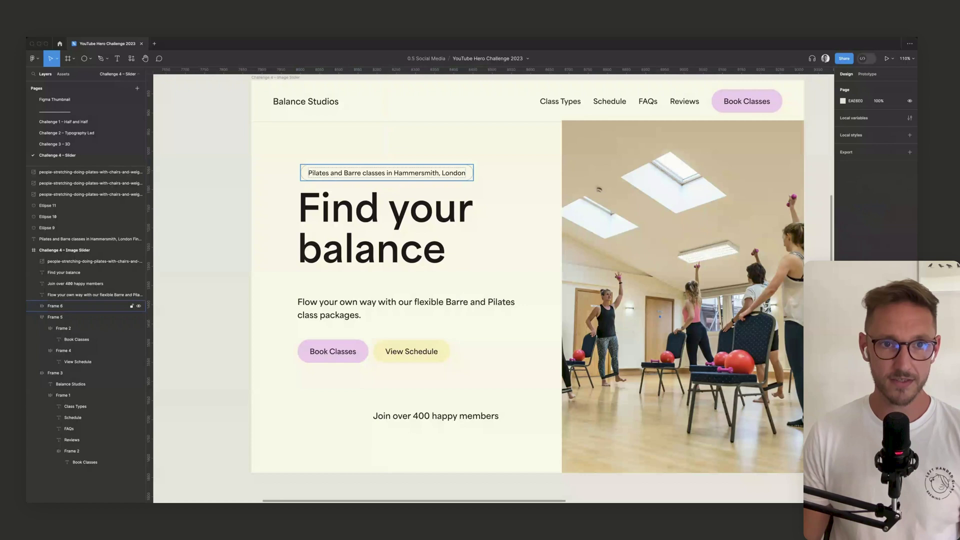
- Wrap the location tag and the Find your balance headline in a vertical auto layout with 16 spacing
click(386, 173)
shift+click(385, 209)
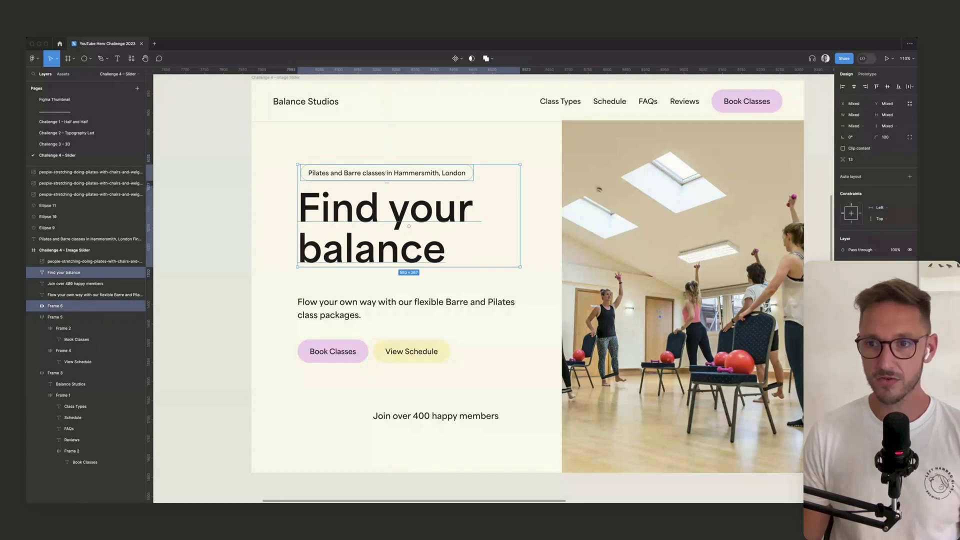
key(shift+a)
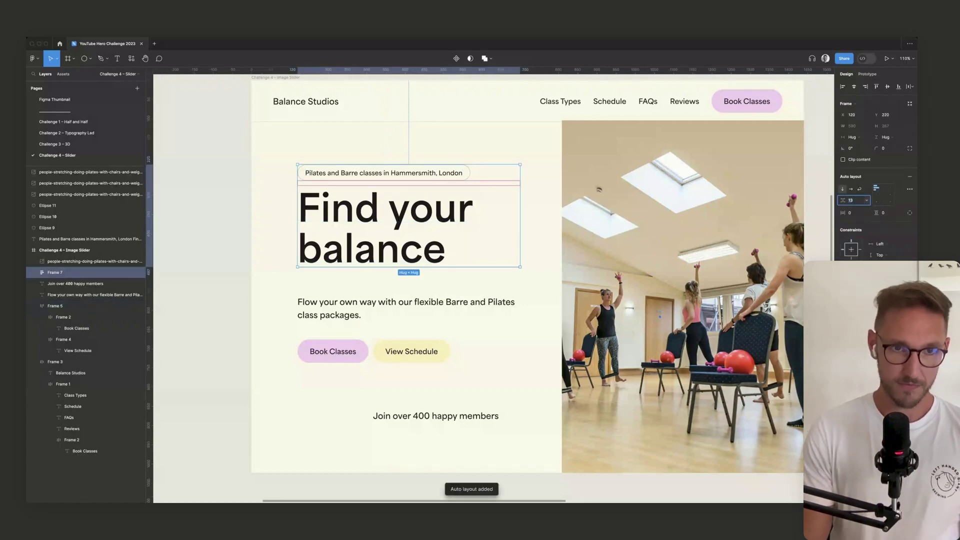
key(Up)
key(Up)
key(Up)
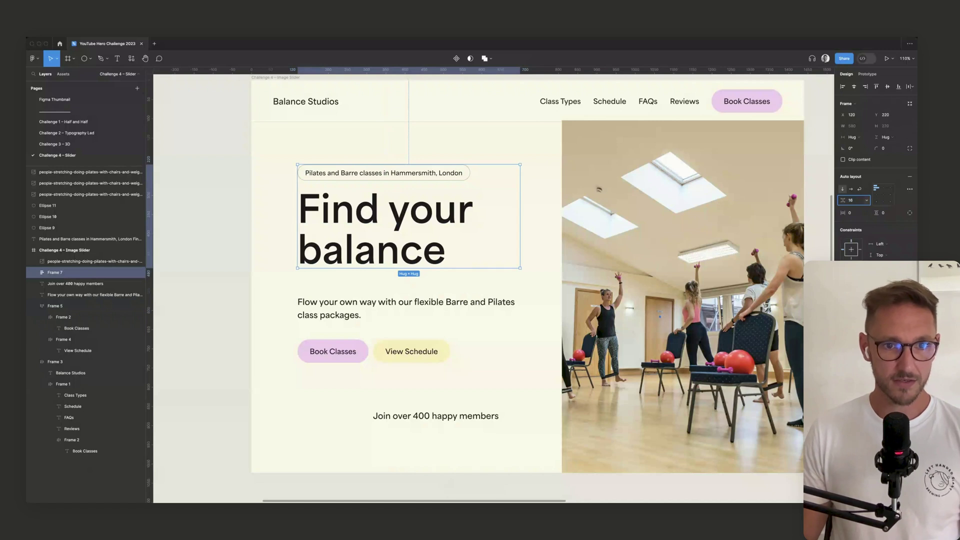
- Wrap the supporting copy and the two buttons in a vertical auto layout with 32 spacing
click(406, 285)
click(390, 308)
shift+click(371, 351)
key(shift+a)
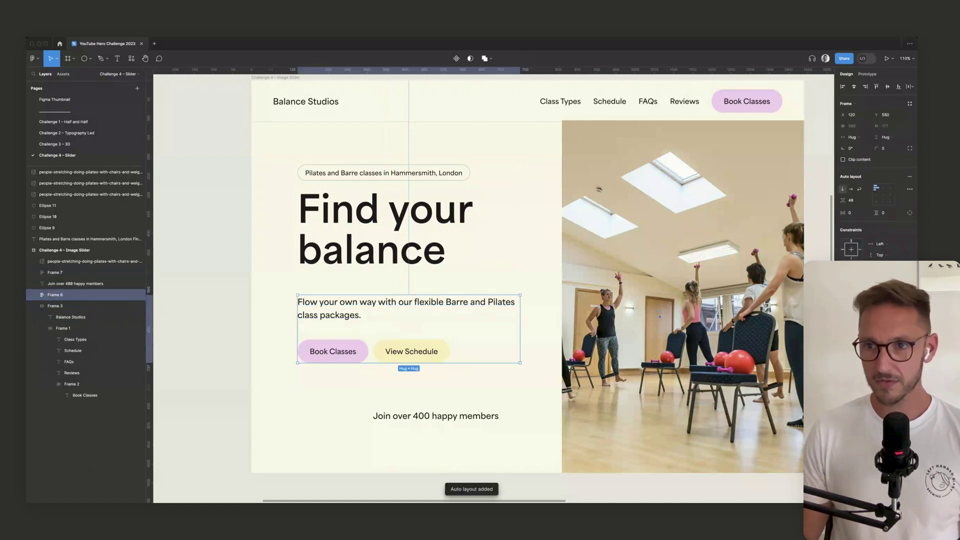
click(851, 201)
text(16)
key(Tab)
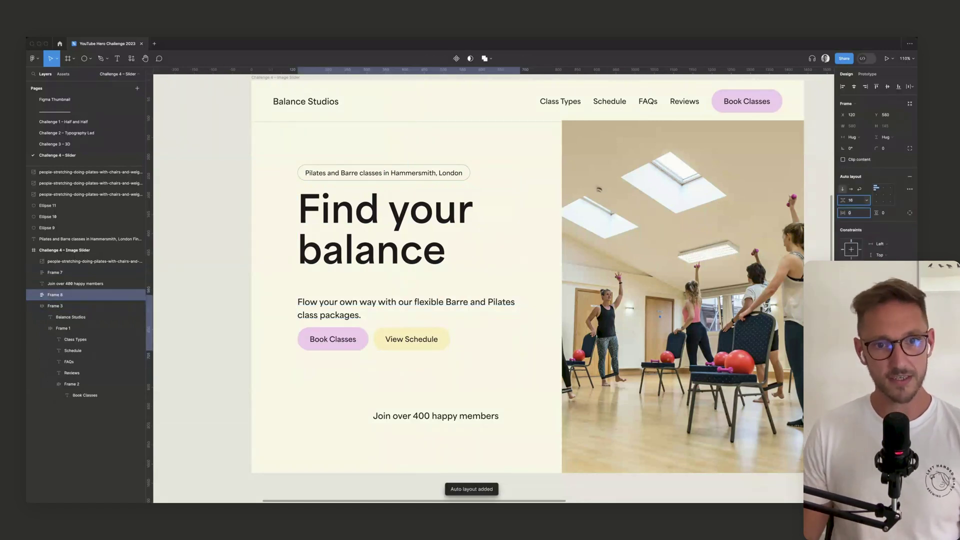
key(shift+Tab)
text(24)
key(Return)
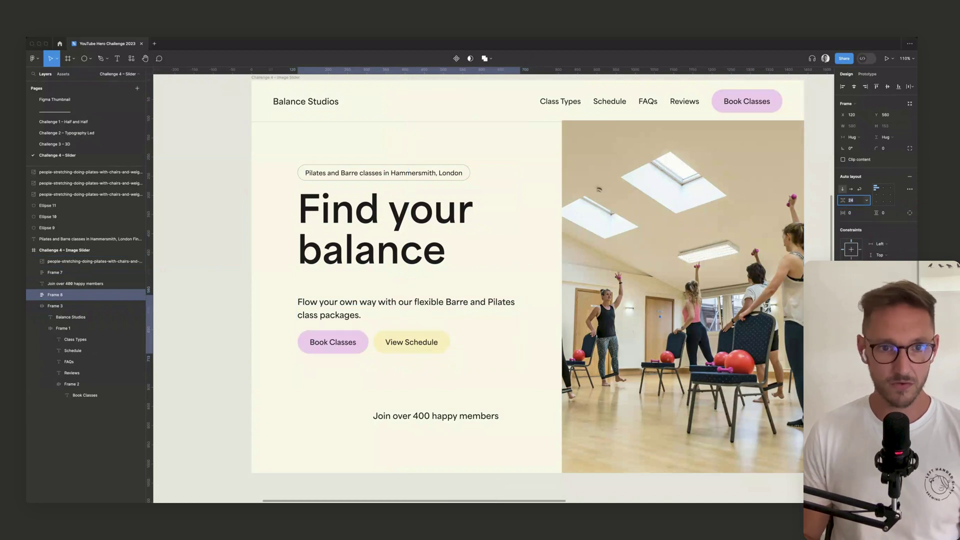
text(32)
key(Return)
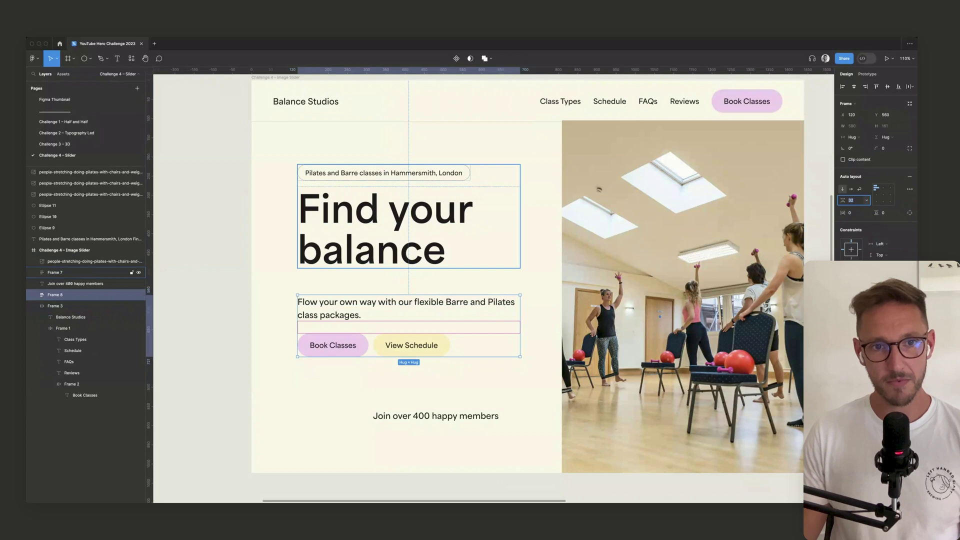
key(Escape)
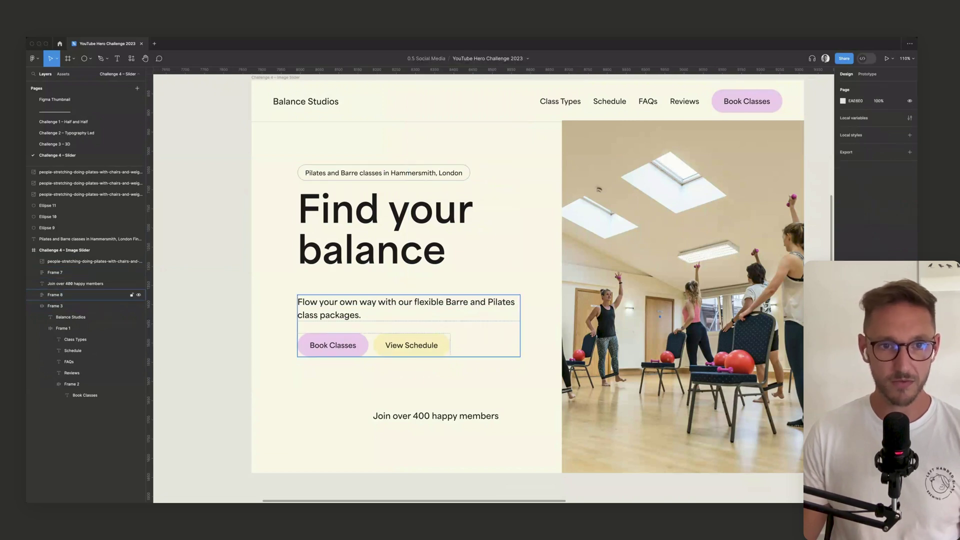
- Try to move the supporting copy and buttons group into the headline's auto layout frame
drag(409, 326, 426, 272)
key(Escape)
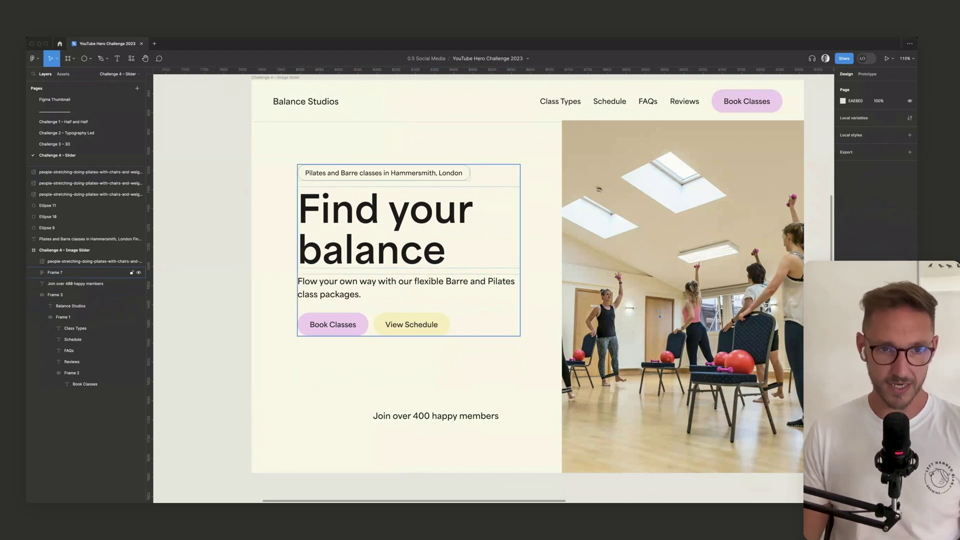
key(super+z)
key(super+z)
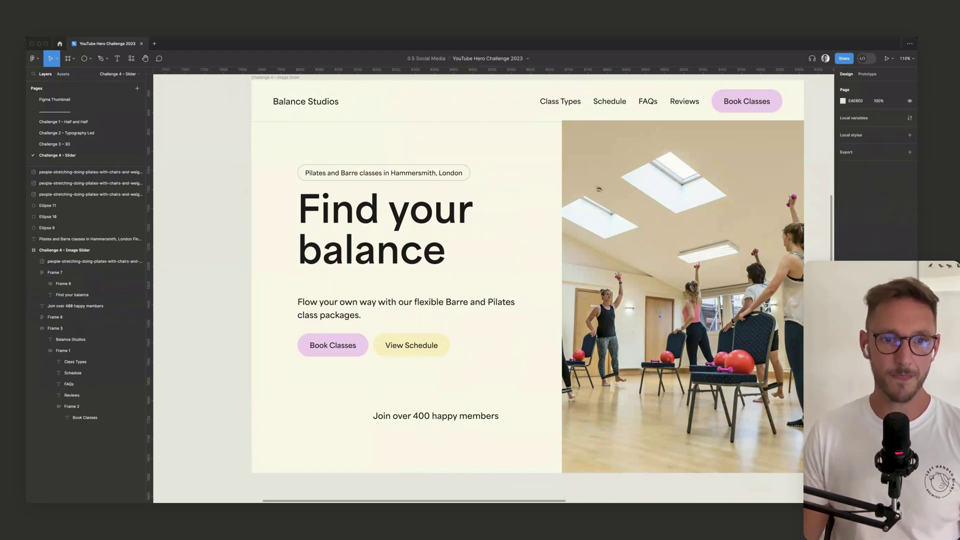
- Wrap the headline group and the copy and buttons group in one vertical auto layout with 64 spacing
shift+click(55, 317)
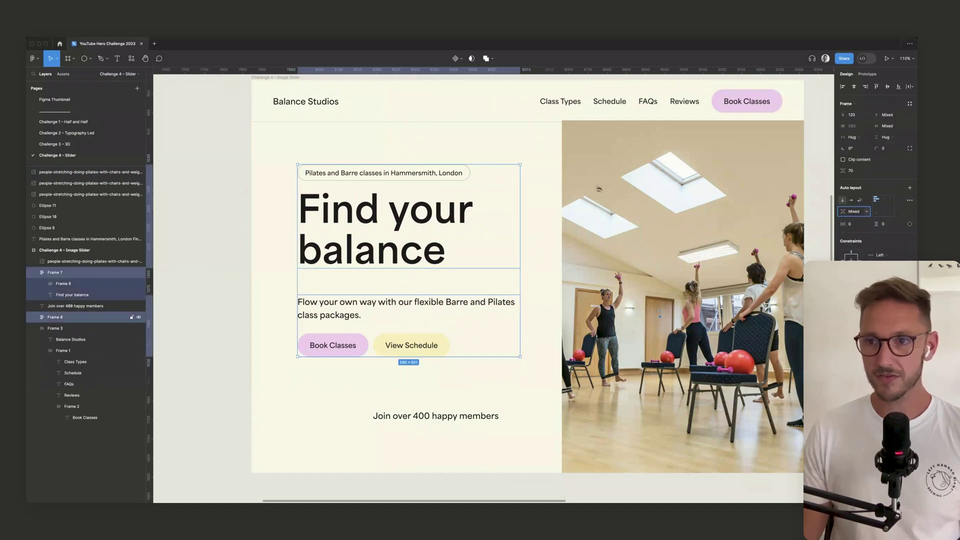
key(shift+a)
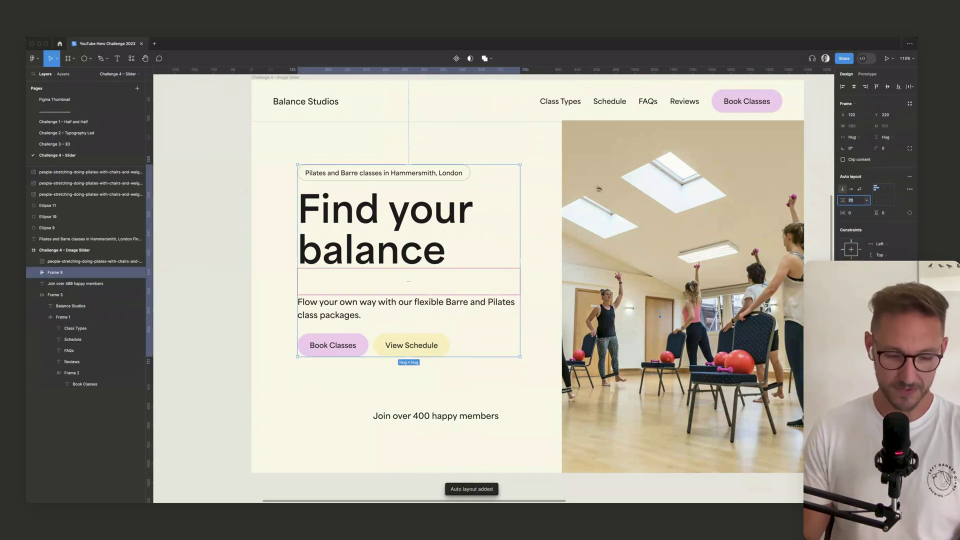
text(64)
key(Return)
key(Escape)
- Lower the class photo's top edge to meet the navigation bar's bottom border, making the photo about 631 × 915
scroll(493, 289, up, 1)
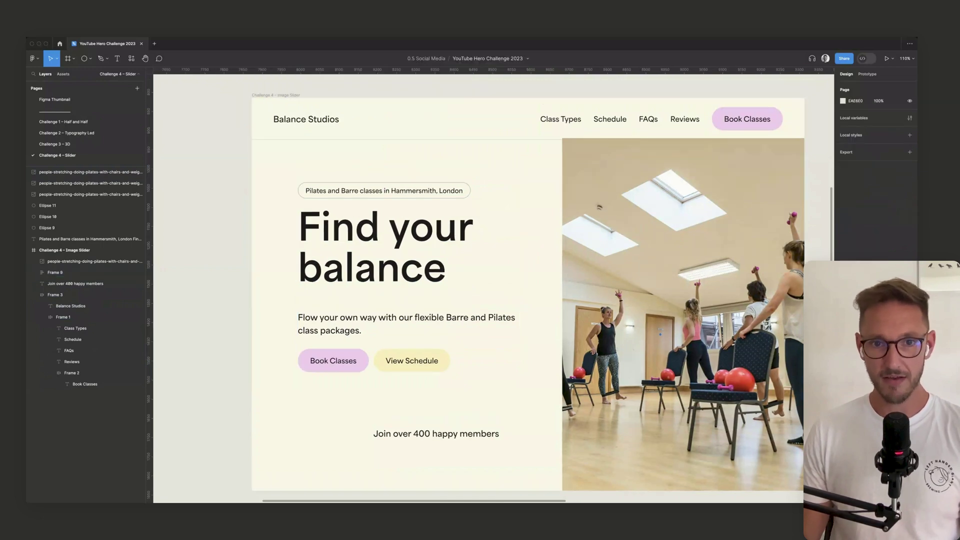
scroll(493, 288, up, 1)
scroll(489, 285, down, 3)
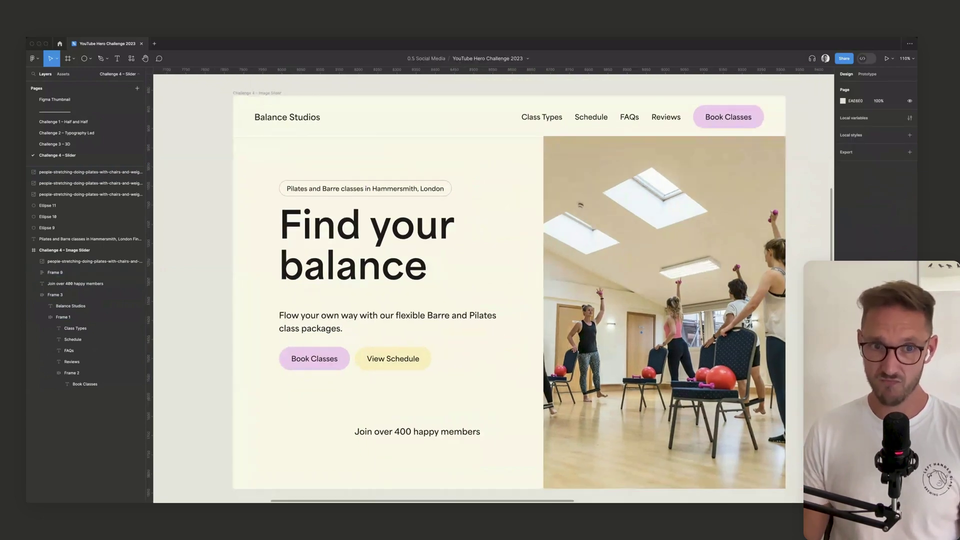
scroll(493, 288, down, 1)
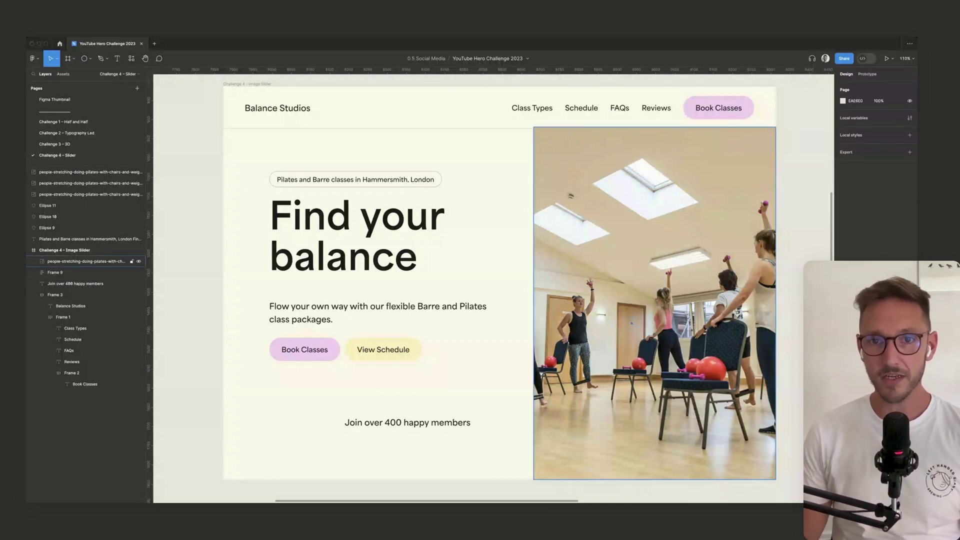
click(654, 303)
drag(655, 127, 654, 128)
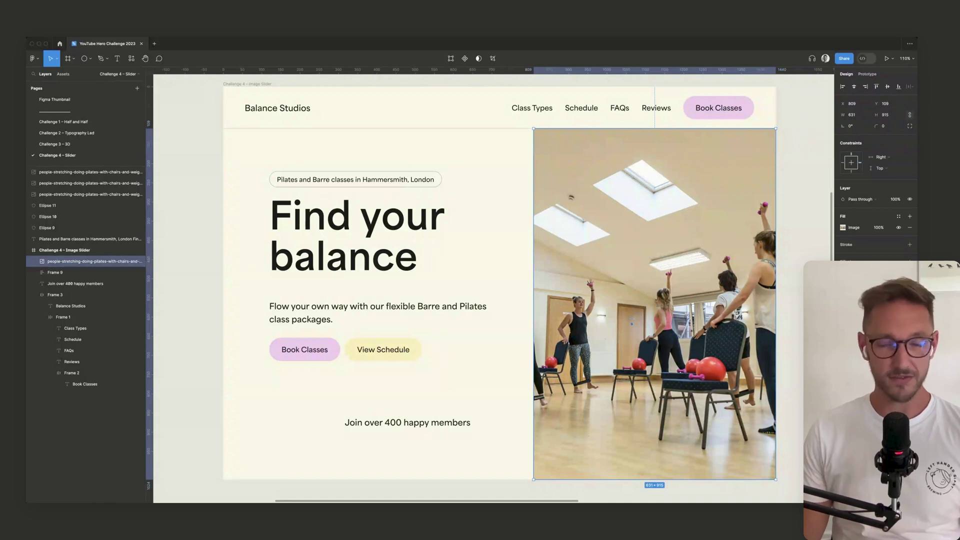
key(Escape)
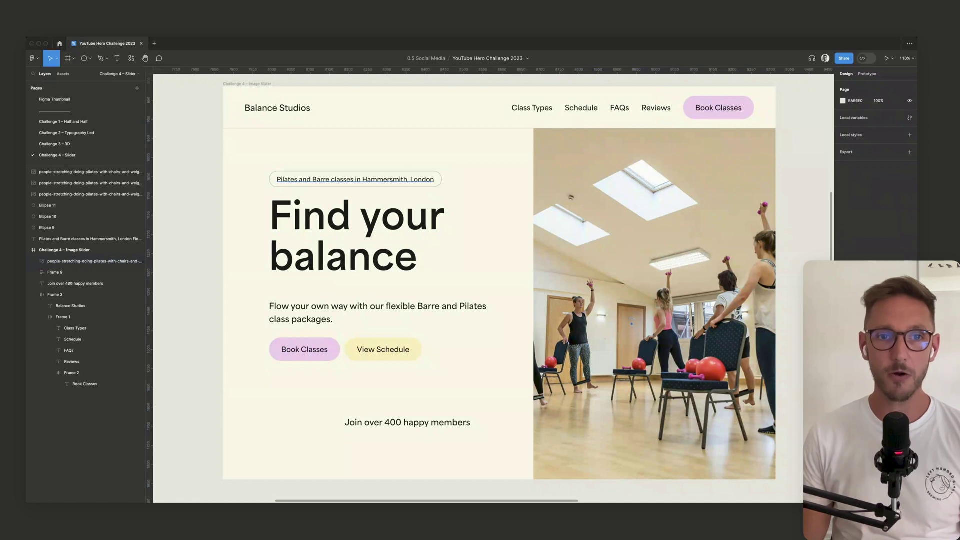
- Inspect the text settings of the location tag and navigation links, and the layout settings of the header button and navigation bar
super+click(355, 180)
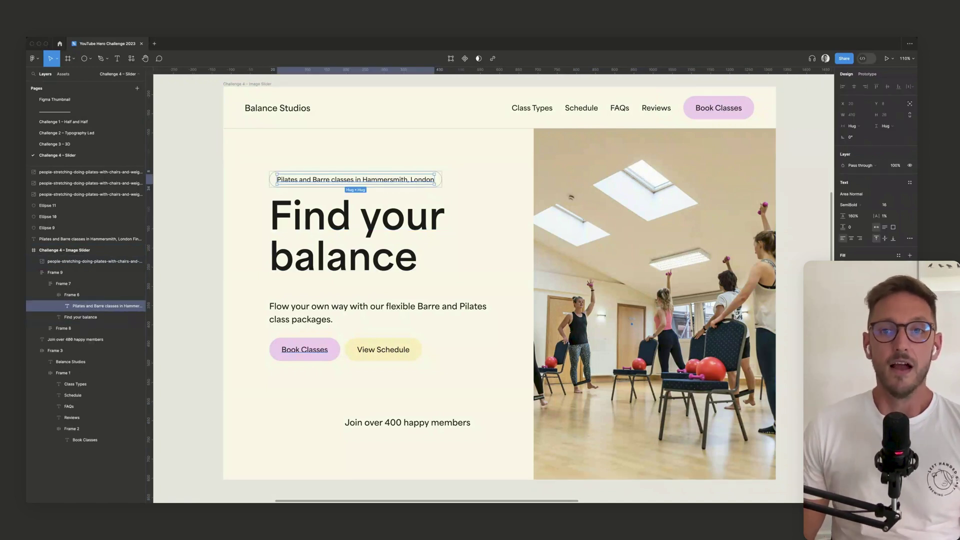
key(Escape)
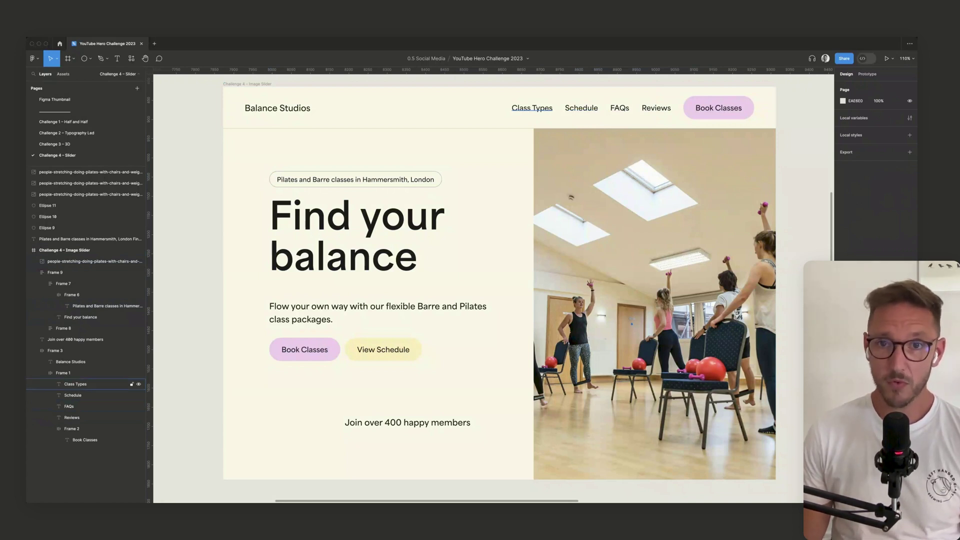
click(73, 395)
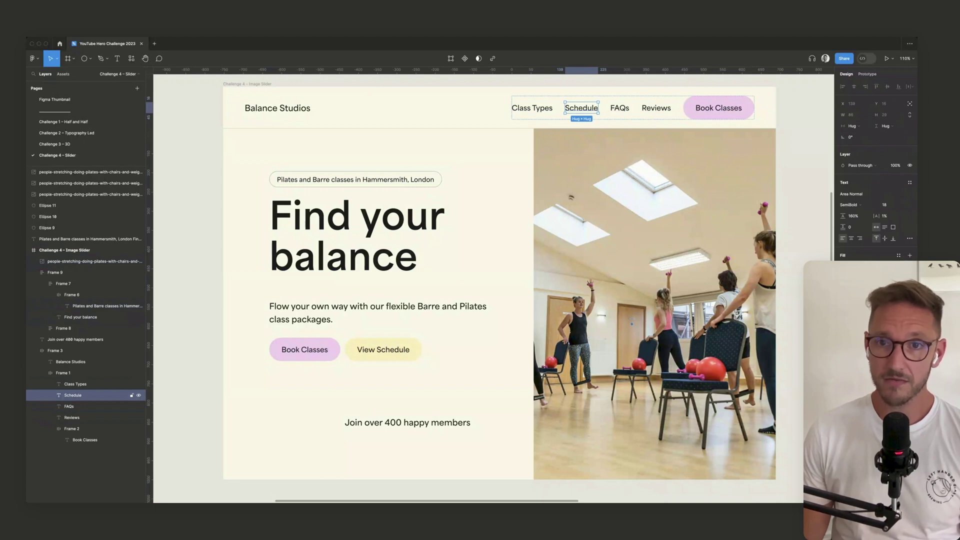
click(69, 406)
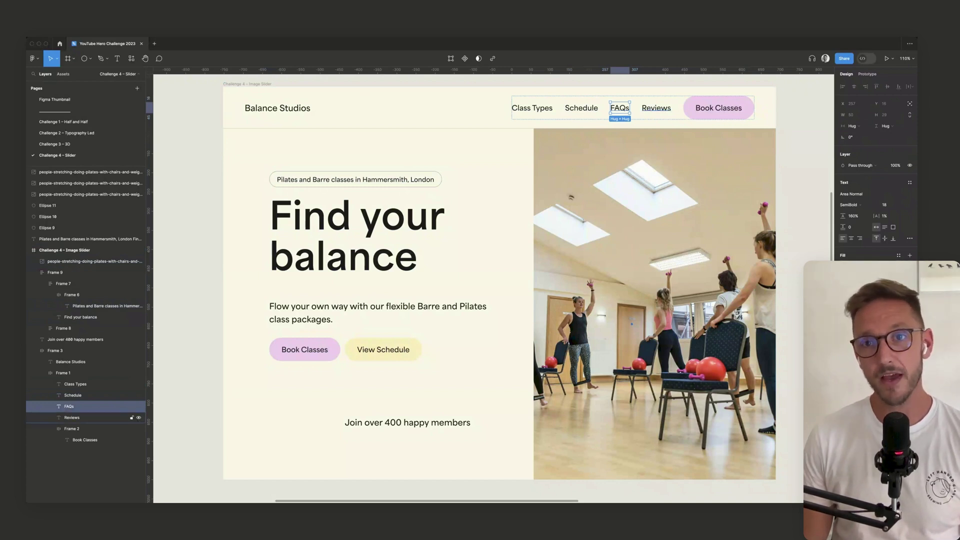
click(90, 418)
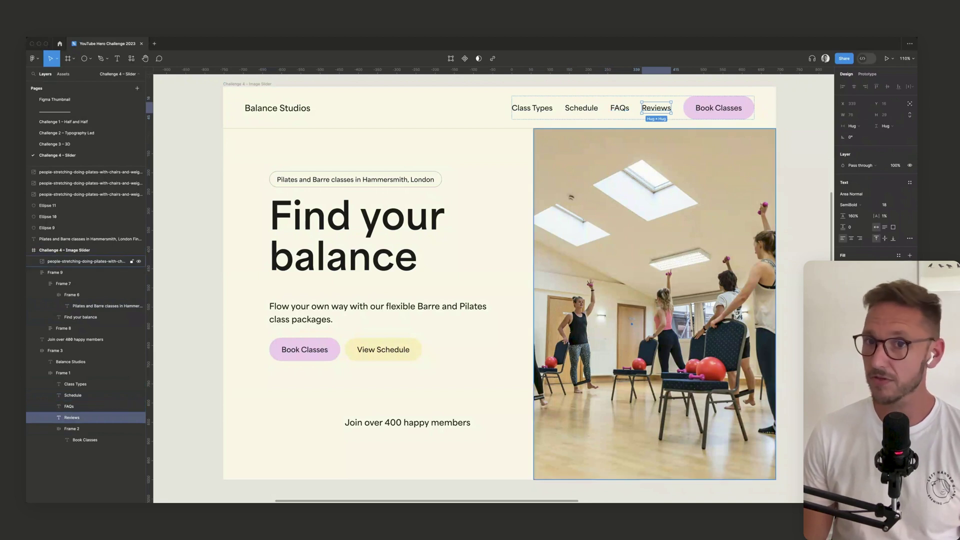
click(90, 428)
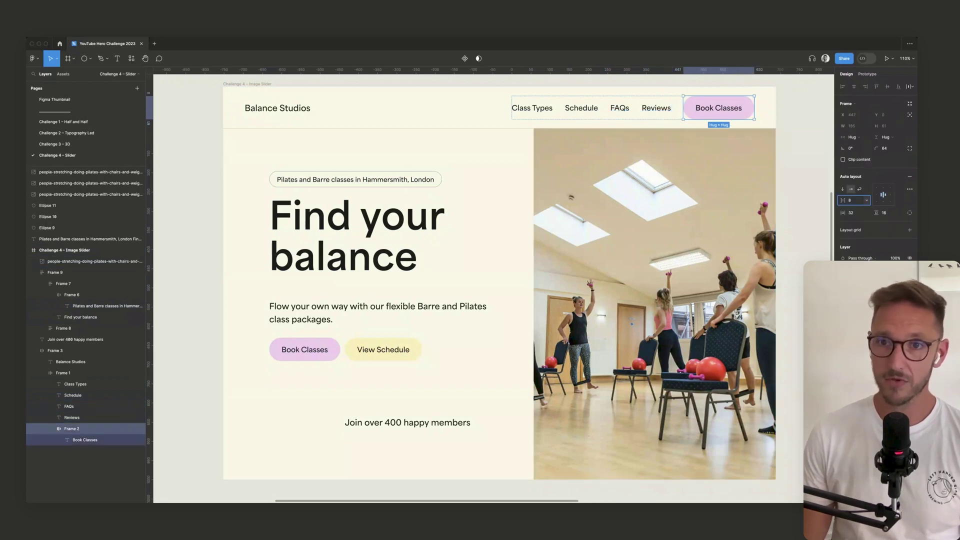
click(80, 351)
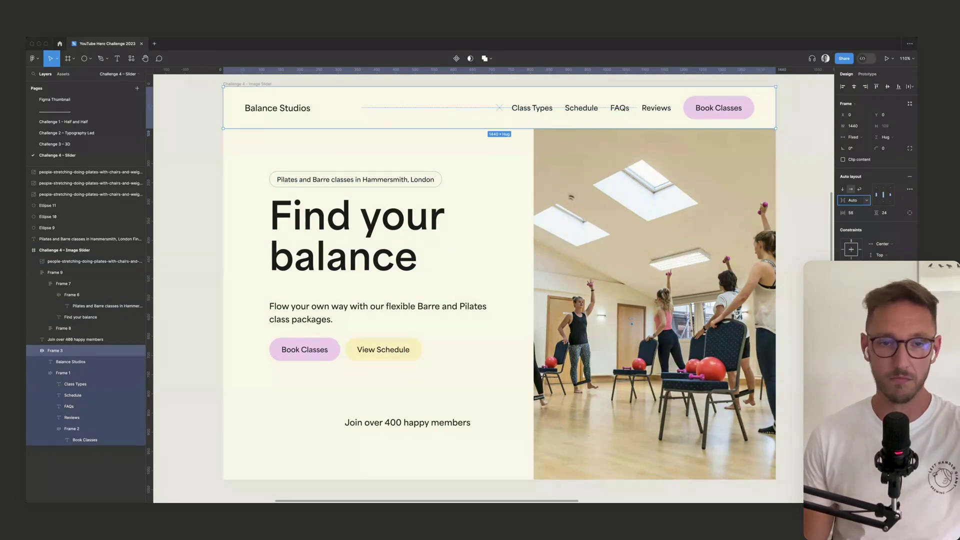
key(Escape)
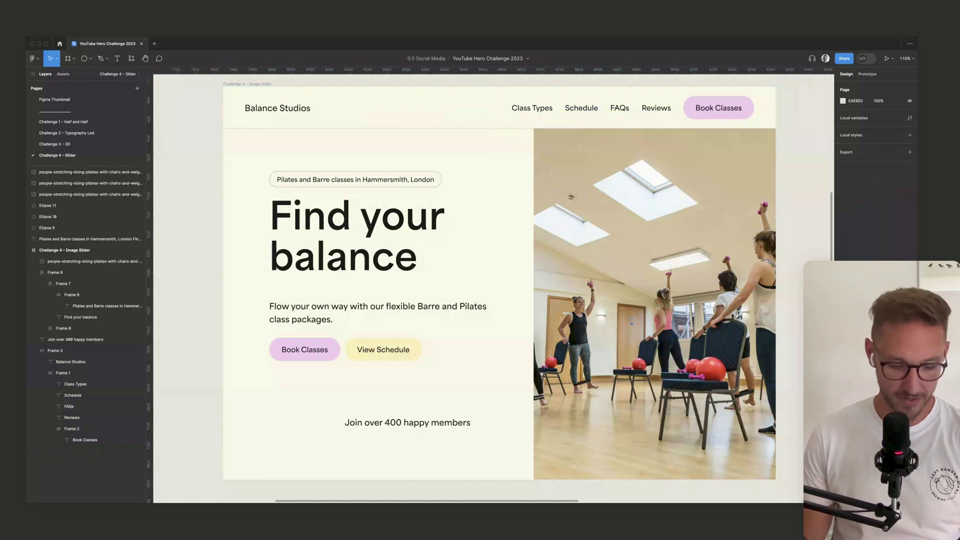
- Draw a circle below the Book Classes button, beside the happy members line, and set its size to 64 × 64
click(90, 59)
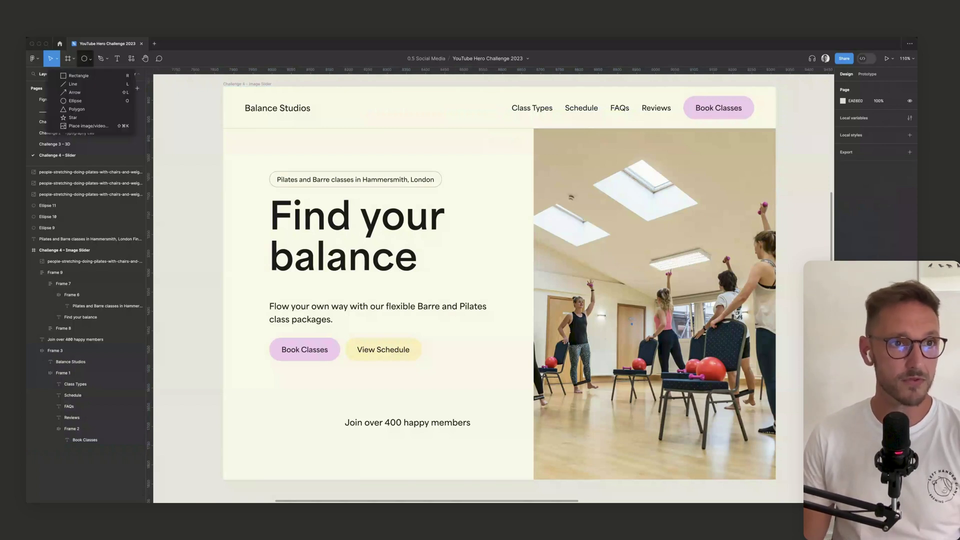
click(75, 101)
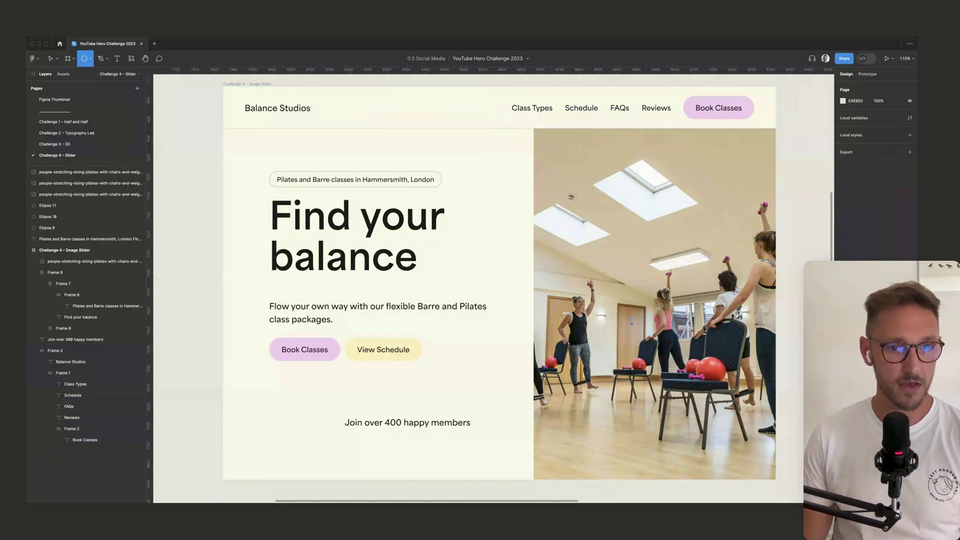
drag(269, 412, 297, 439)
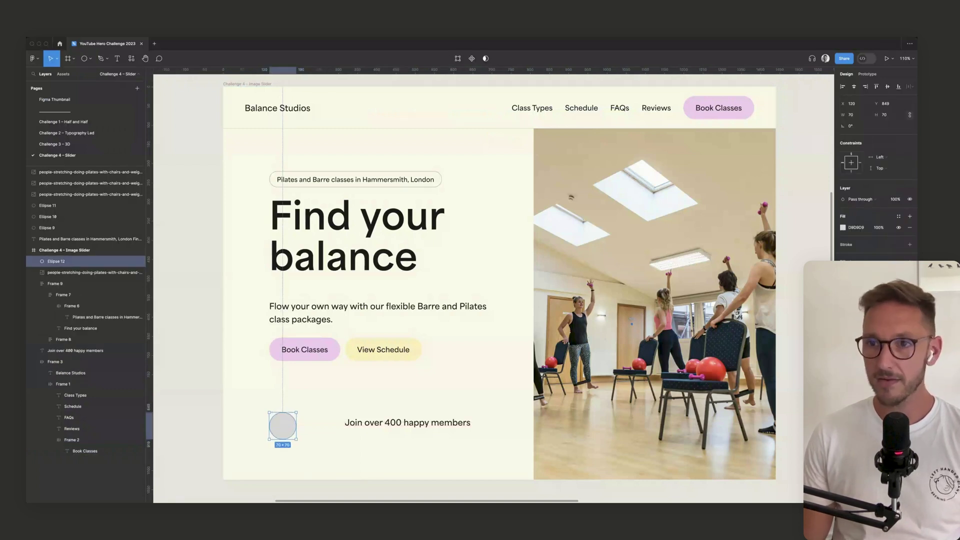
click(853, 115)
text(64)
key(Return)
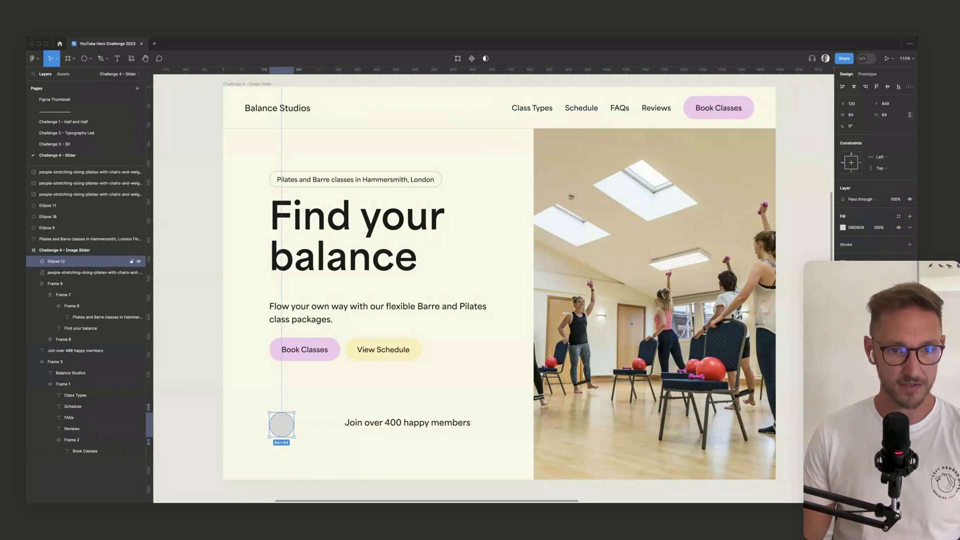
- Move the circle beside the happy members line up to Y 842 and duplicate it three times to form an overlapping row
key(Up)
key(Up)
key(Up)
key(Up)
key(Up)
key(Up)
key(Up)
key(super+d)
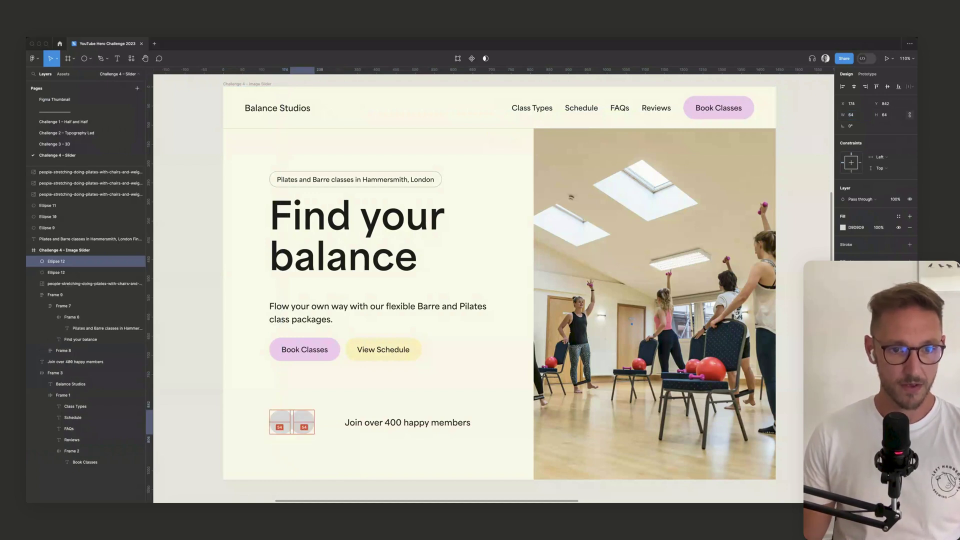
key(super+d)
key(super+d)
- Wrap the four circles in a horizontal auto layout with a gap of -32 so that they overlap
shift+click(75, 272)
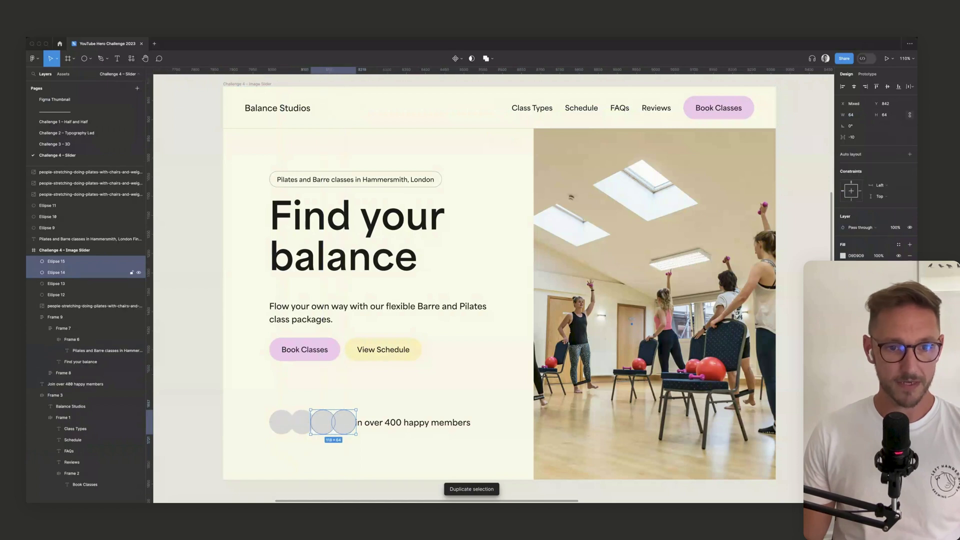
shift+click(90, 295)
key(shift+a)
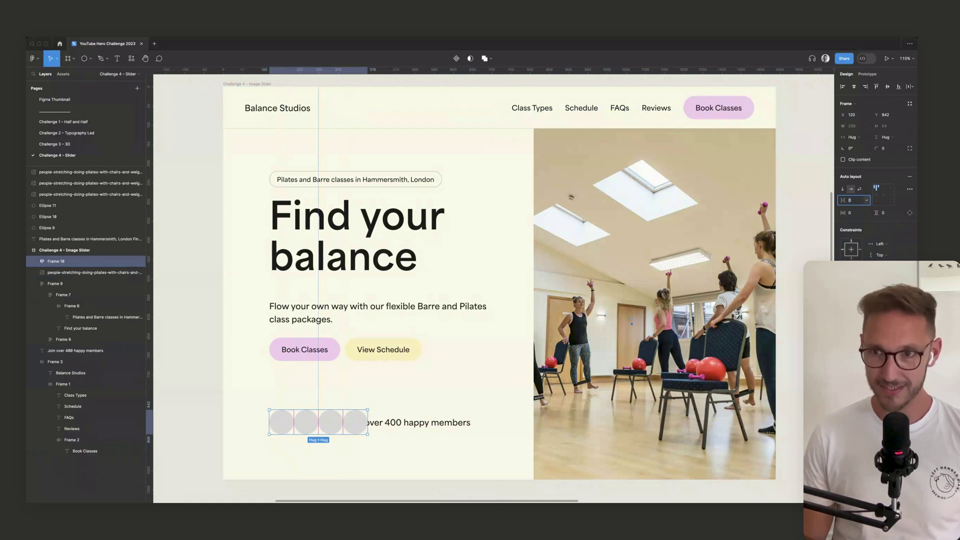
key(shift+Down)
text(-16)
key(Return)
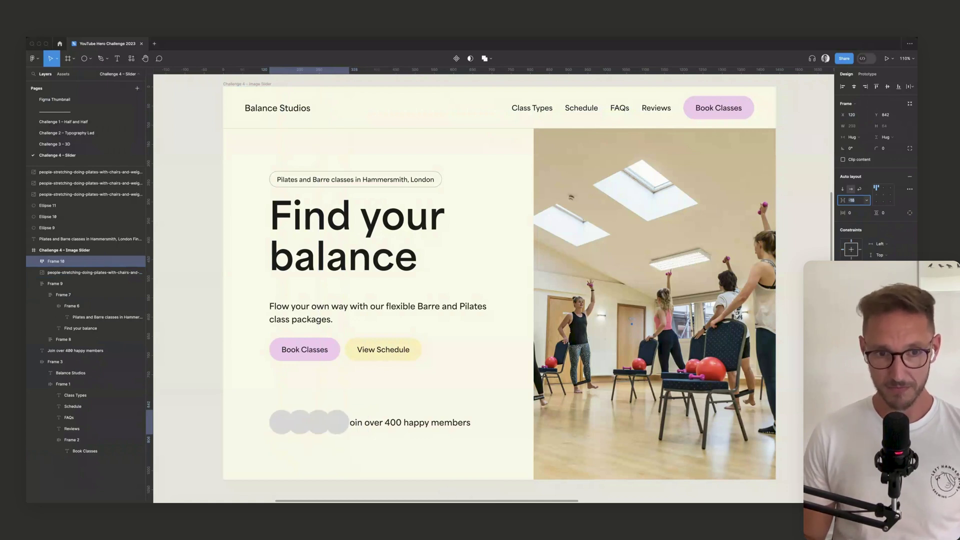
text(-24)
key(Return)
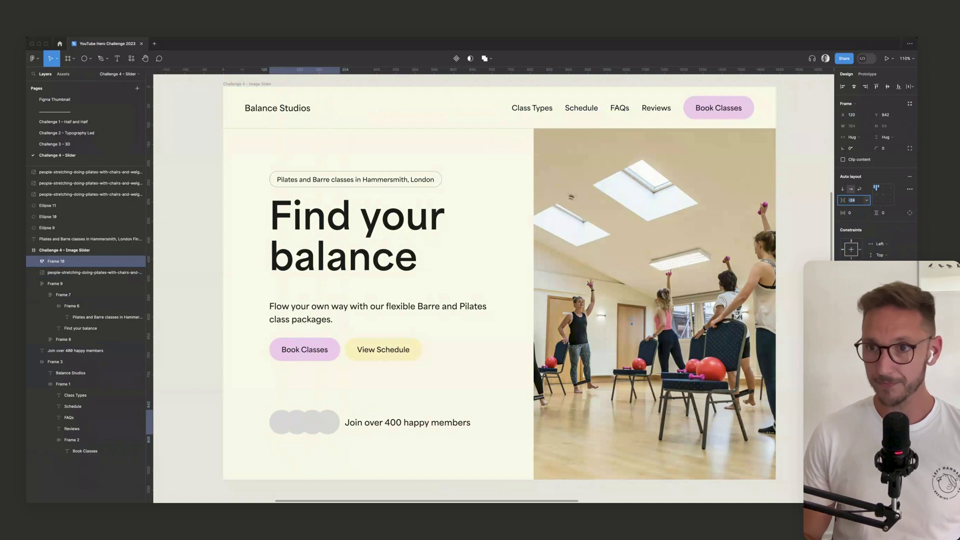
text(-32)
key(Return)
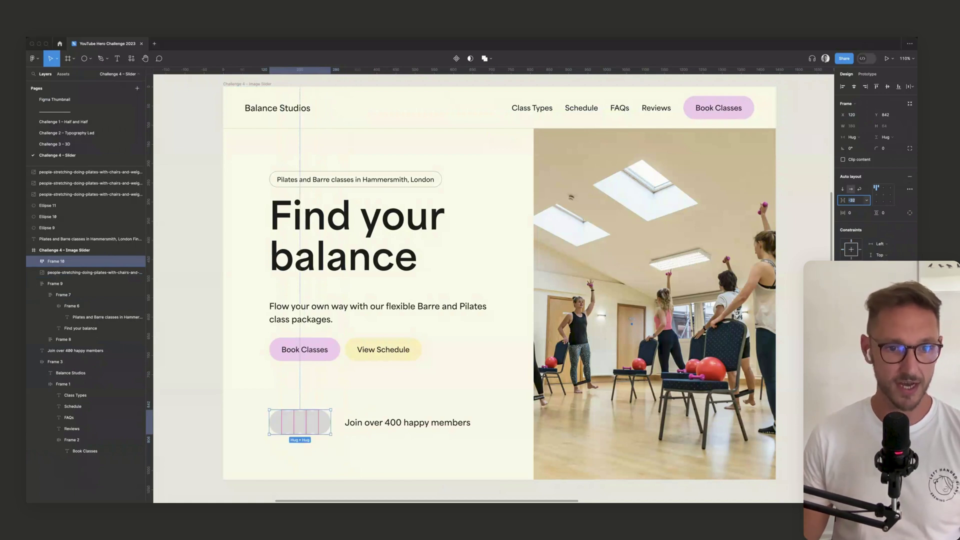
key(Escape)
- Run the UI Faces plugin and select all four circles inside the auto layout as its targets
key(super+slash)
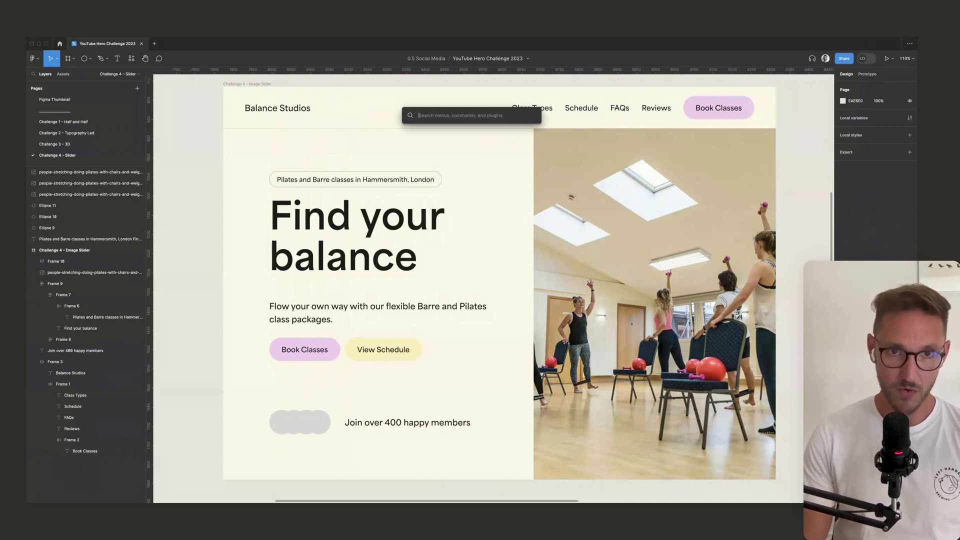
text(ui face)
key(Return)
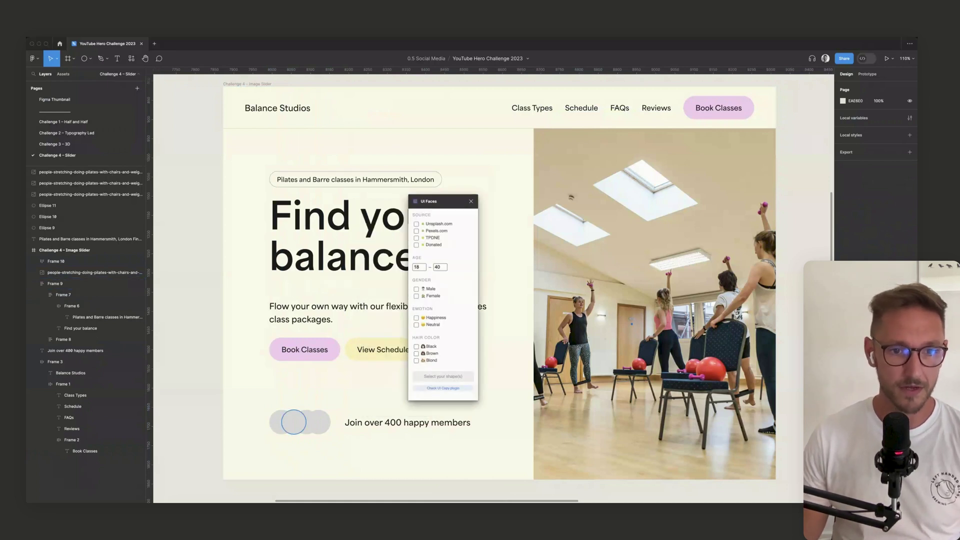
super+click(279, 422)
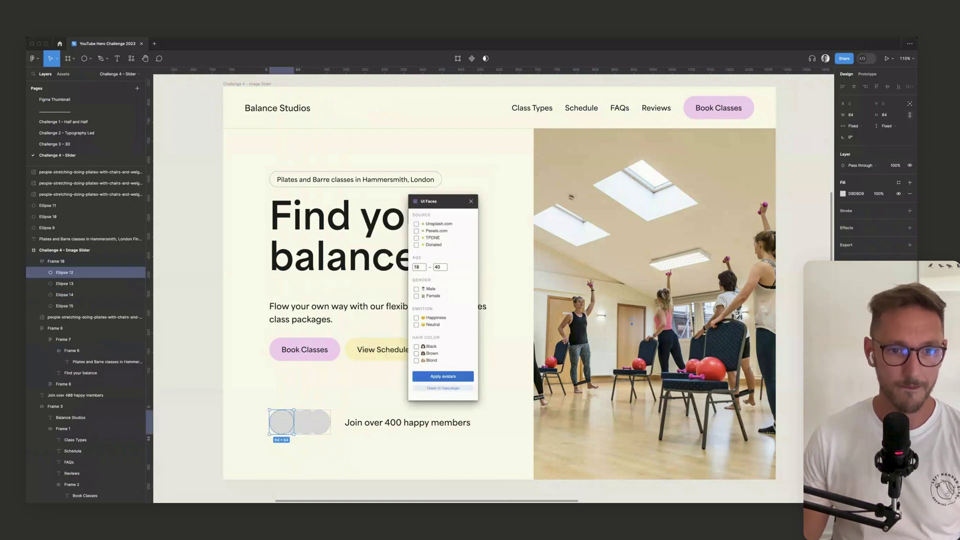
scroll(295, 417, up, 5)
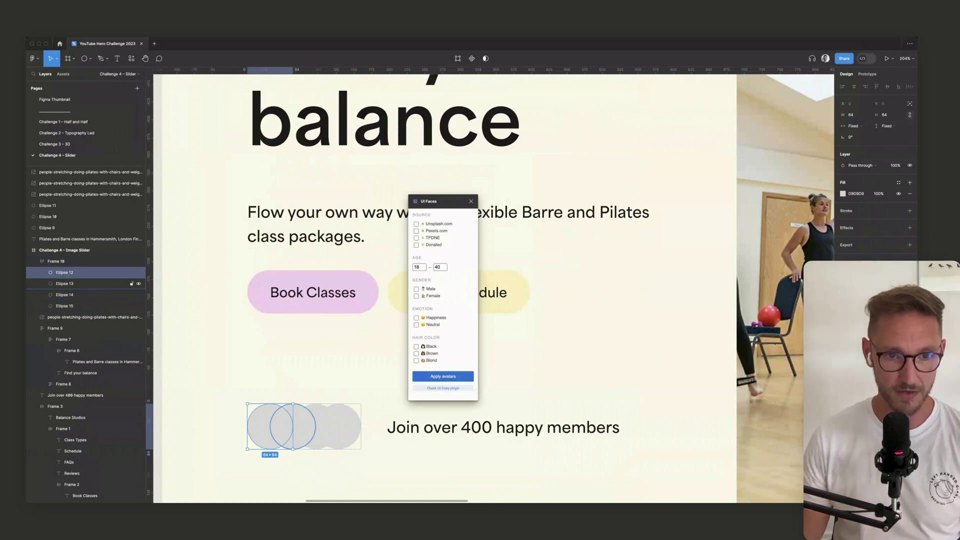
shift+click(283, 426)
shift+click(340, 426)
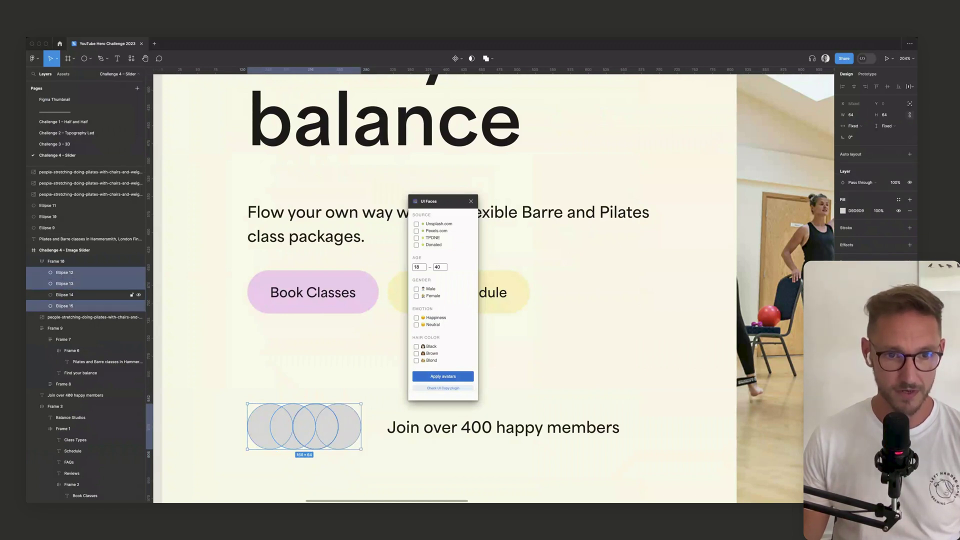
shift+click(64, 295)
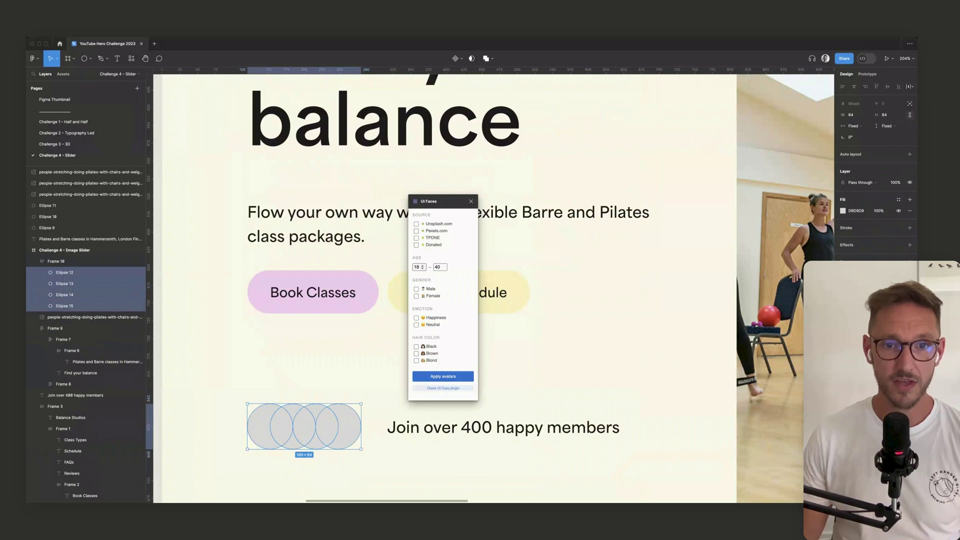
- Apply avatars to the selected circles with age 25 to 50, gender Female and emotion Happiness
double_click(417, 267)
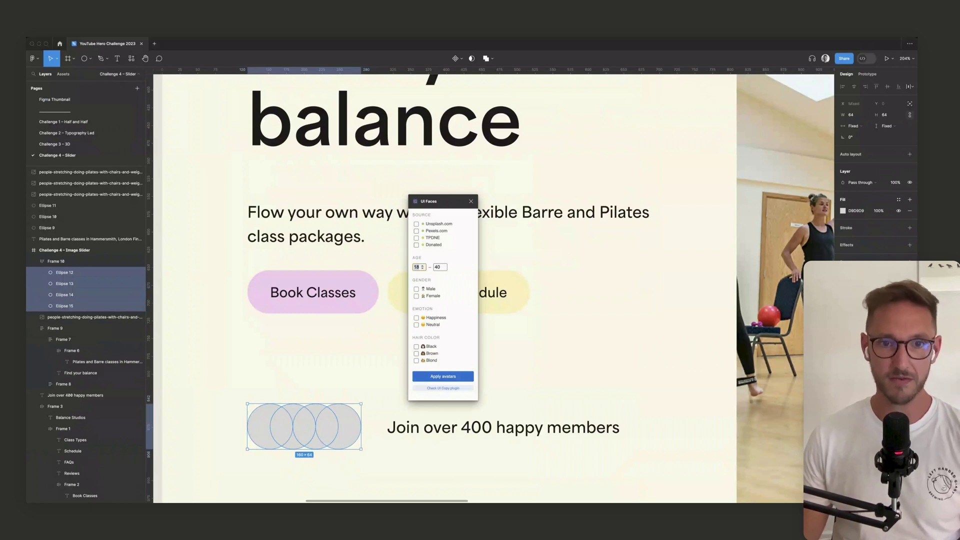
text(25)
key(Tab)
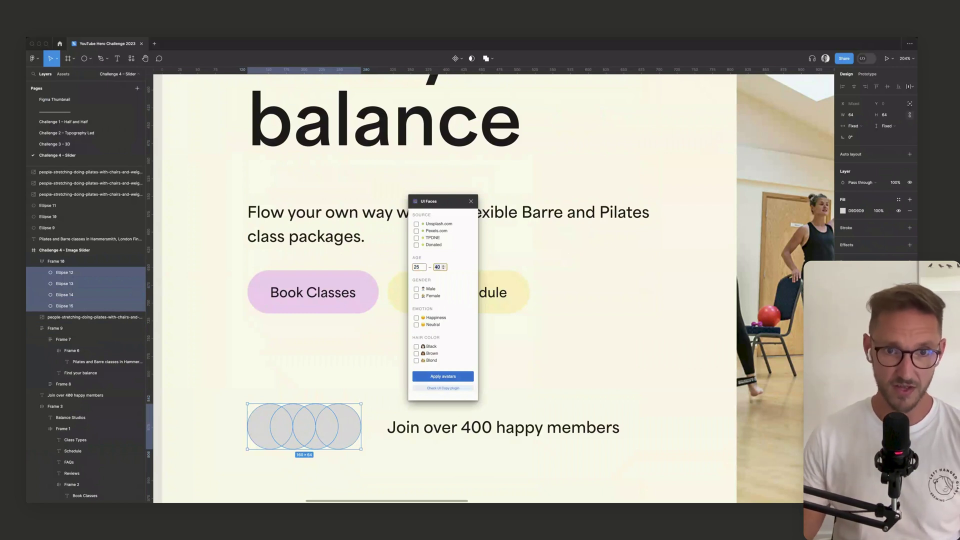
text(50)
key(Tab)
click(416, 296)
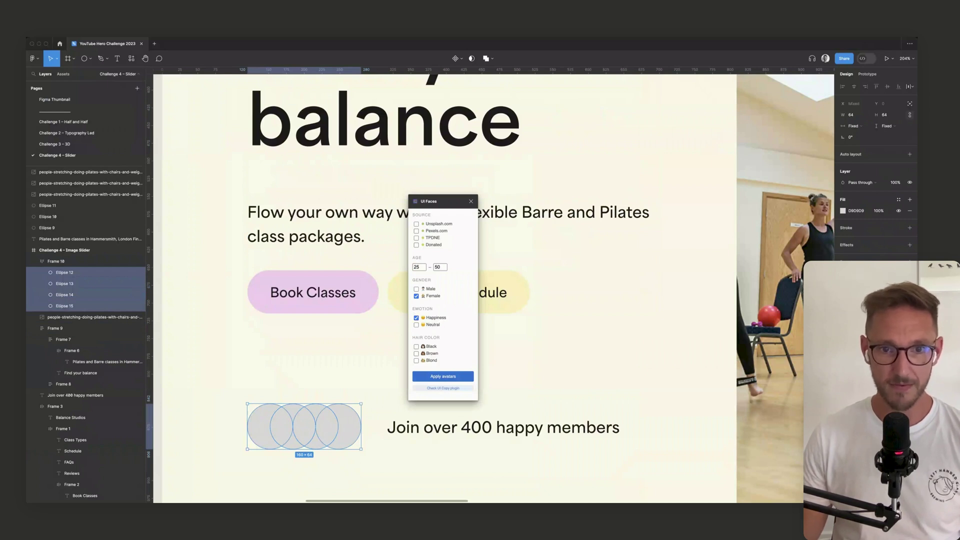
click(443, 376)
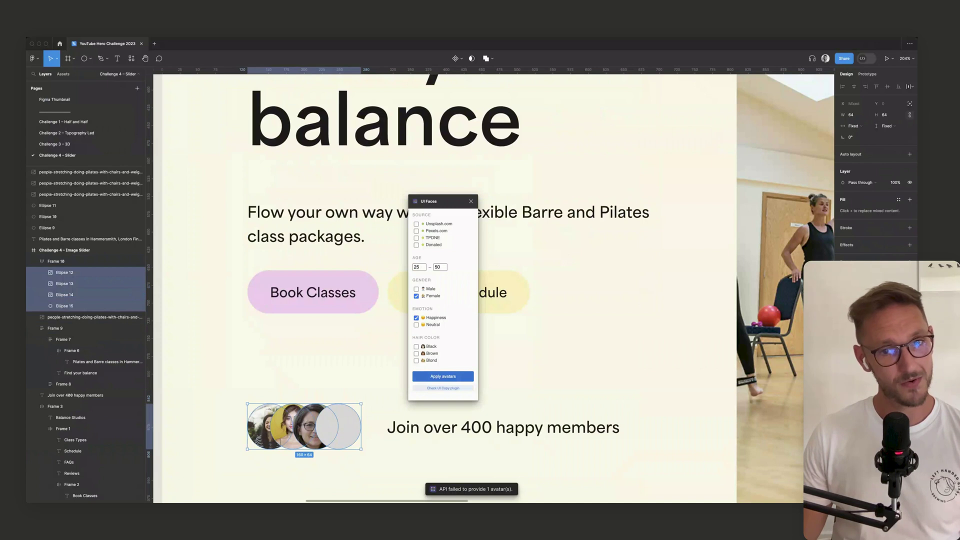
- Apply an avatar to the remaining grey circle on its own and close the UI Faces plugin
key(Escape)
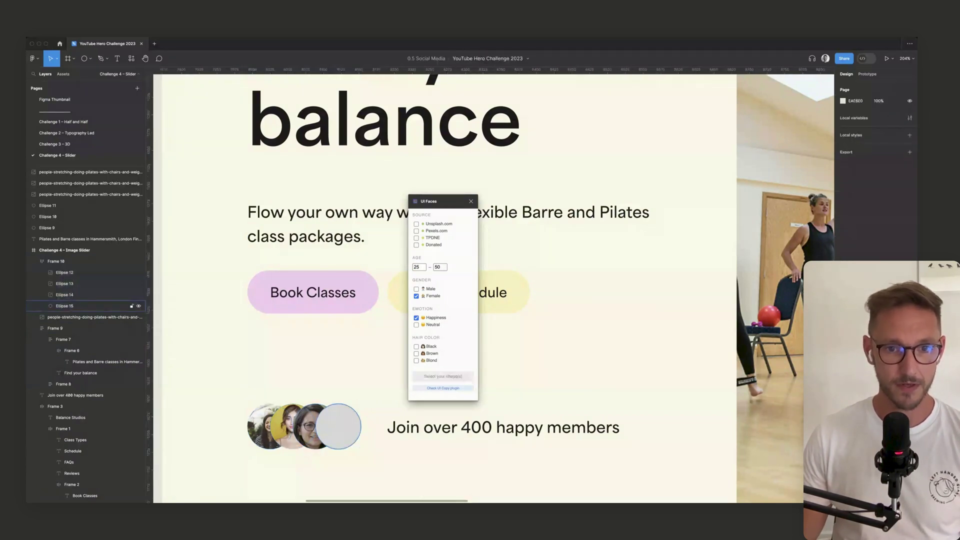
click(65, 305)
click(443, 376)
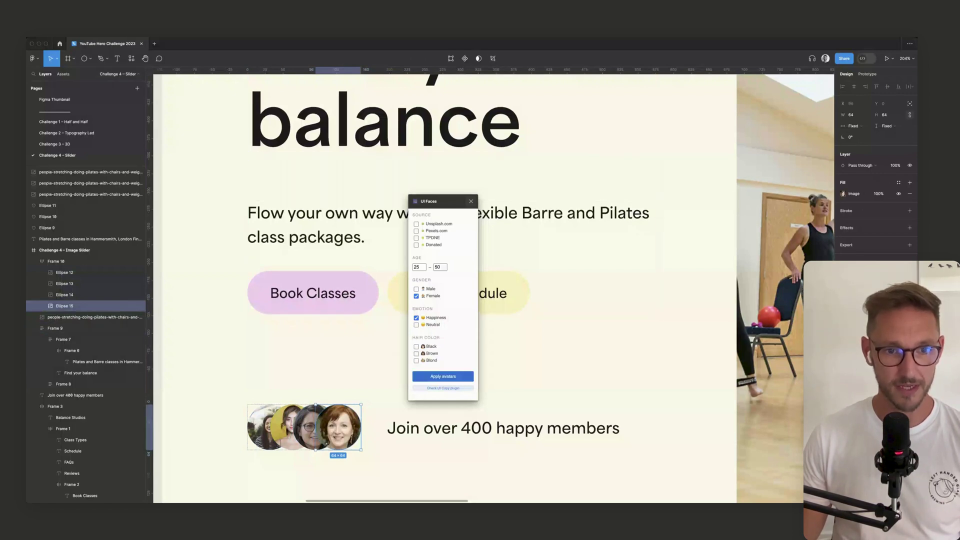
click(471, 201)
scroll(240, 326, down, 3)
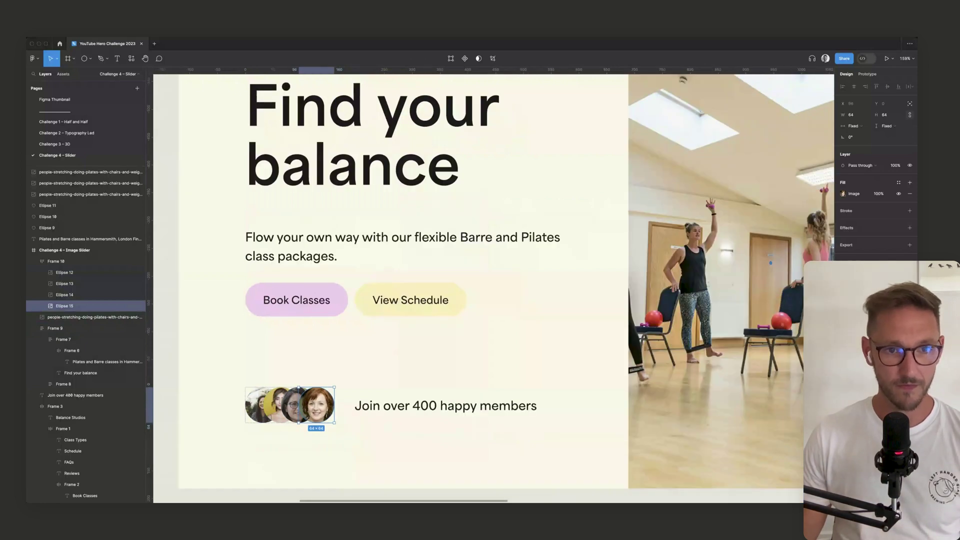
key(Escape)
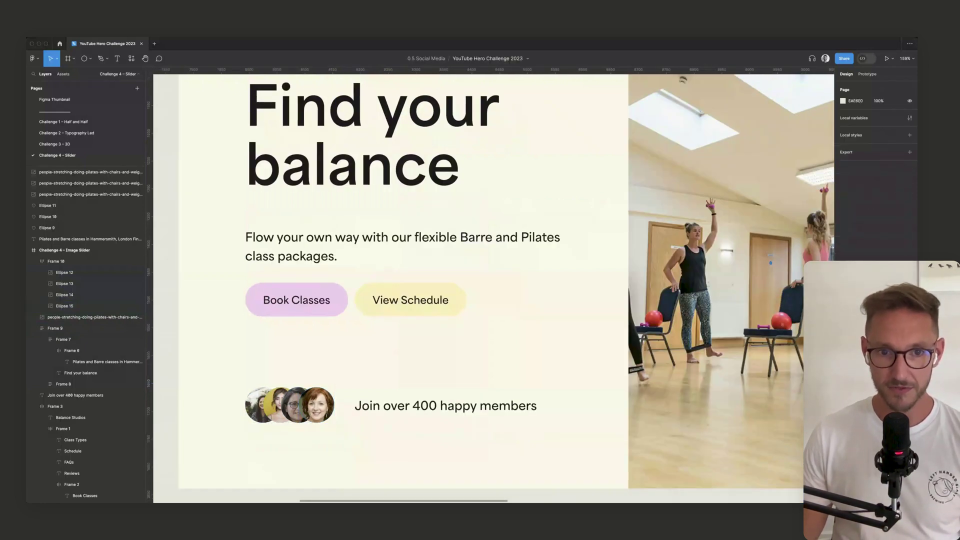
- Wrap the avatar row and the happy members line in one horizontal auto layout with a gap of 24
scroll(459, 405, left, 2)
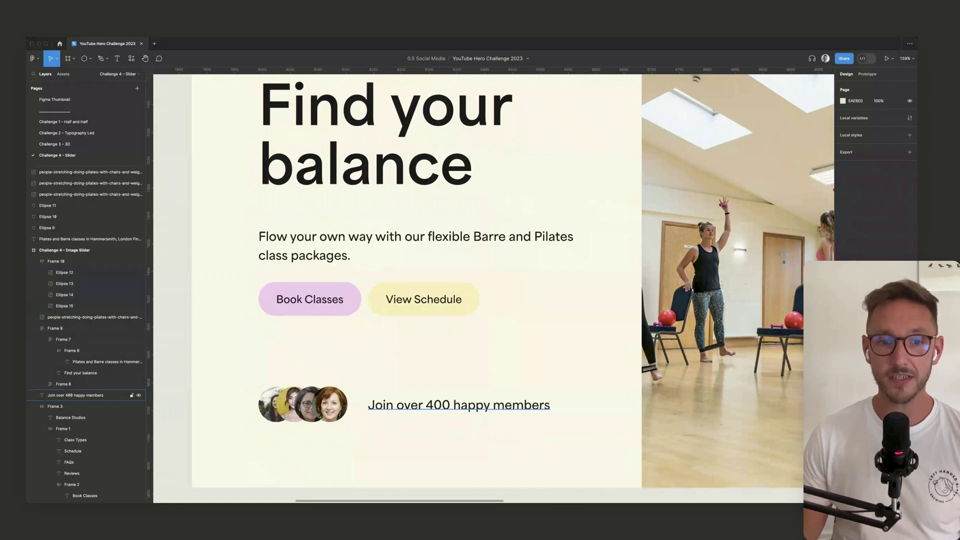
click(80, 395)
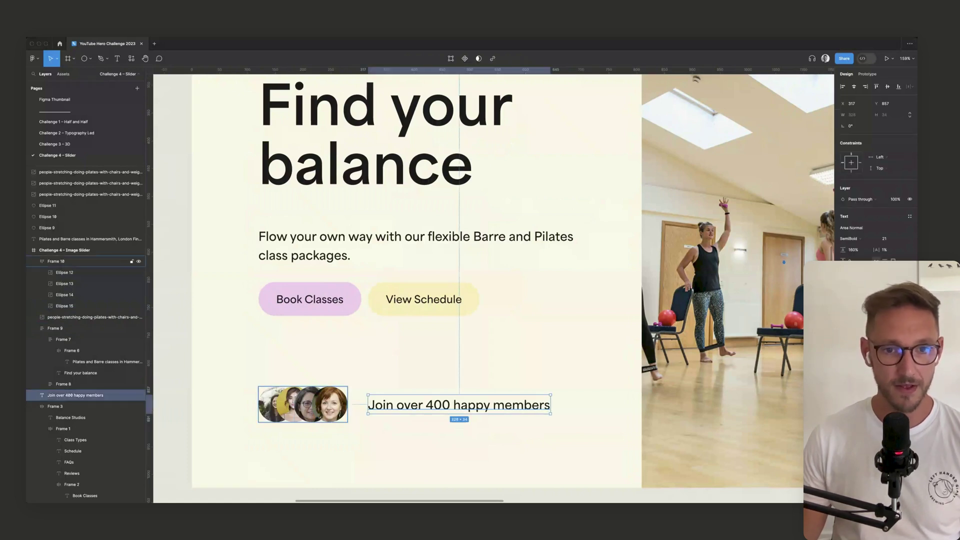
shift+click(80, 261)
key(shift+a)
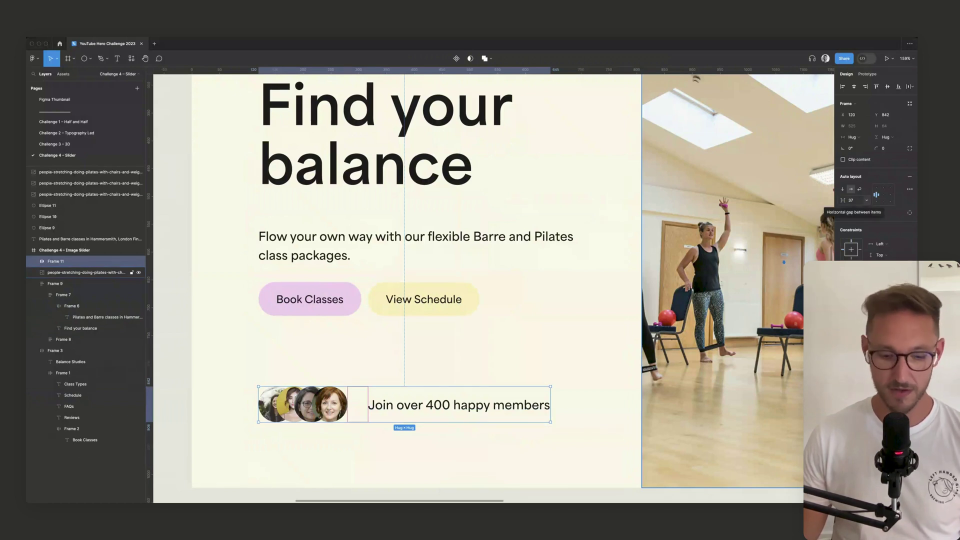
click(852, 200)
text(24)
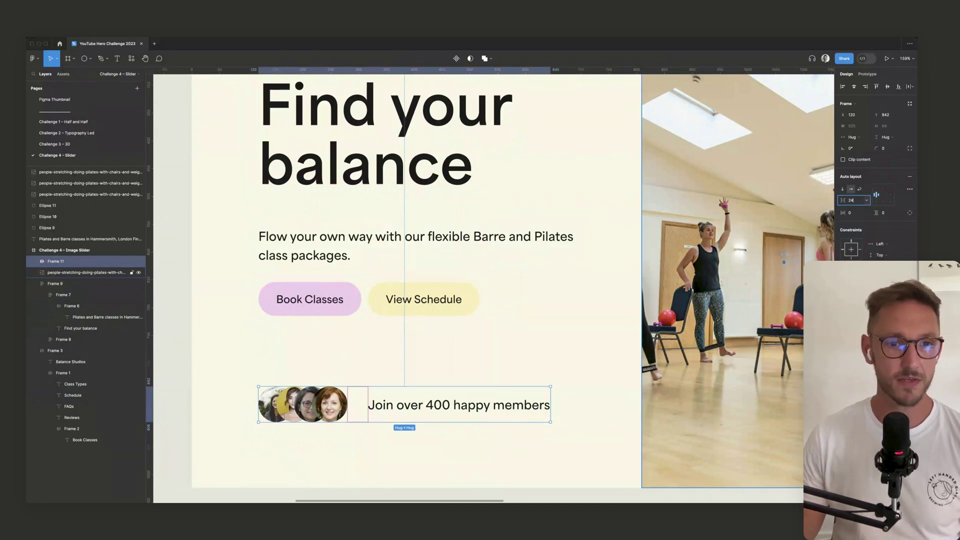
key(Return)
click(199, 370)
- Review the whole hero section, checking how the avatar row sits with the headline, buttons and class photo
scroll(199, 370, down, 1)
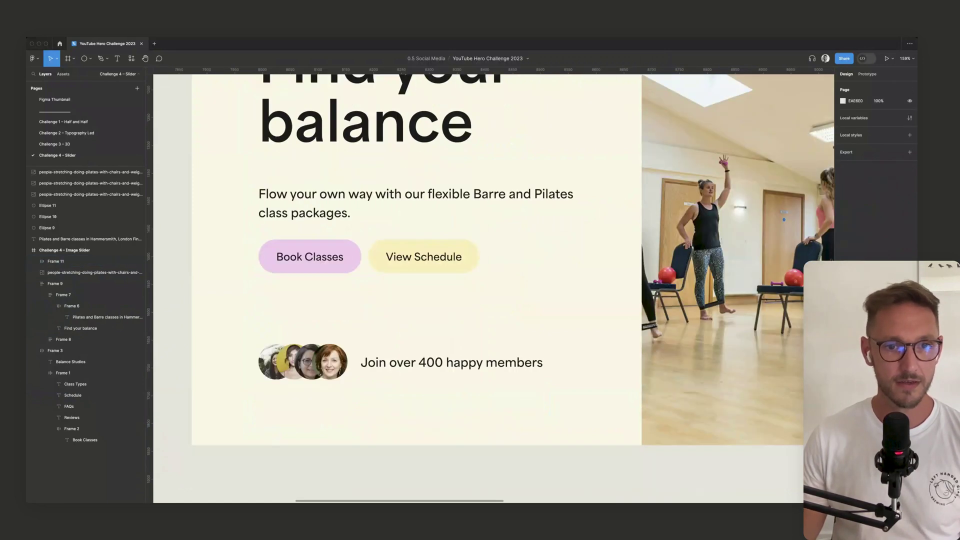
scroll(199, 370, down, 2)
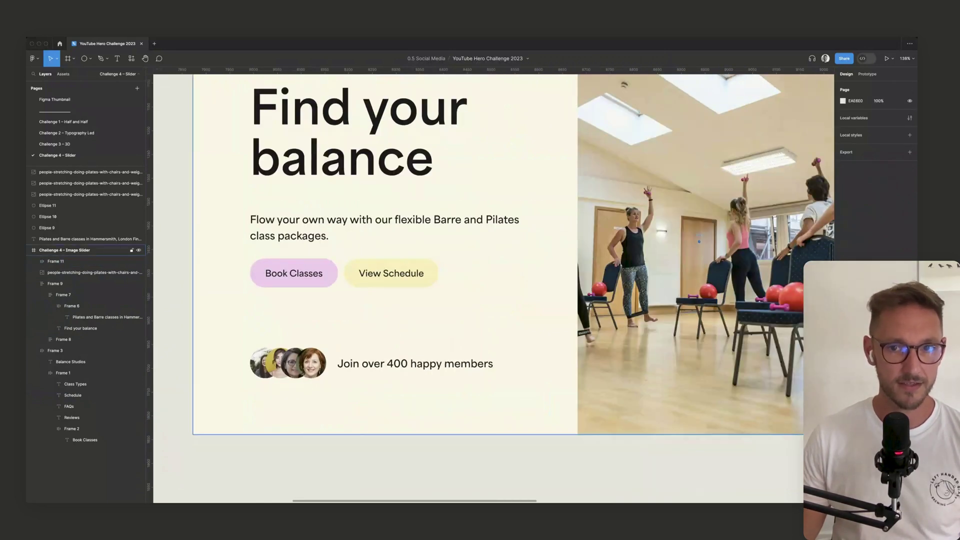
scroll(203, 365, down, 2)
scroll(213, 365, down, 1)
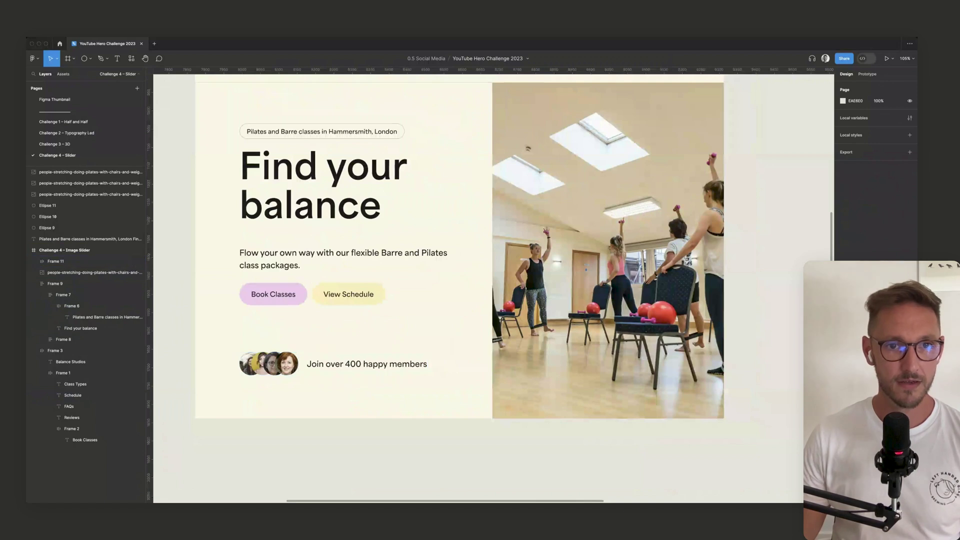
scroll(465, 320, up, 1)
scroll(480, 280, up, 1)
scroll(480, 280, left, 1)
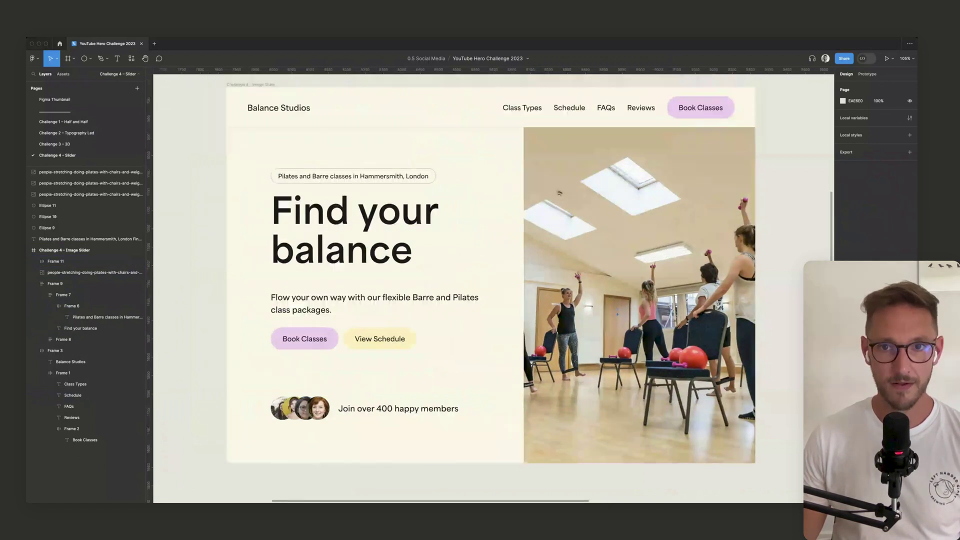
scroll(480, 280, up, 1)
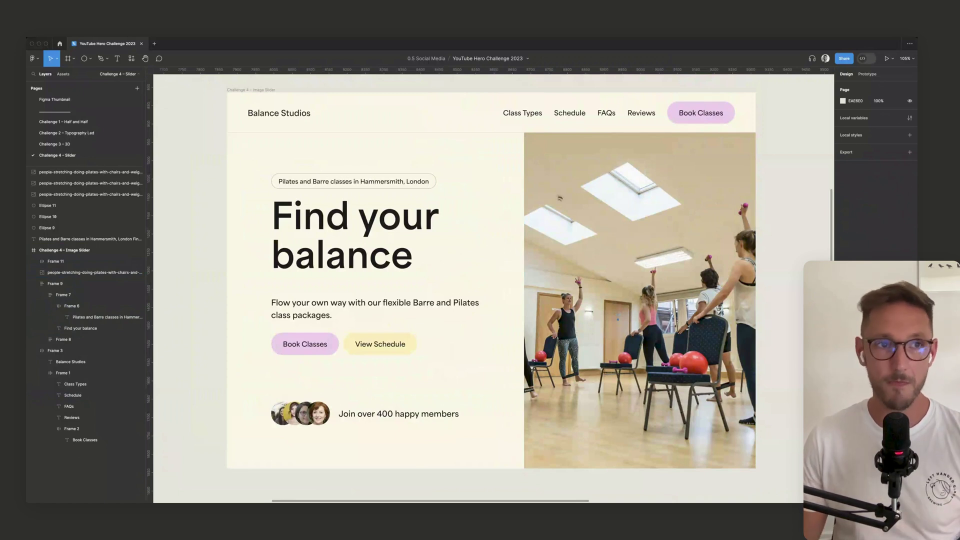
- Draw a 16 × 16 circle near the lower-left corner of the class photo and fill it with white
click(90, 59)
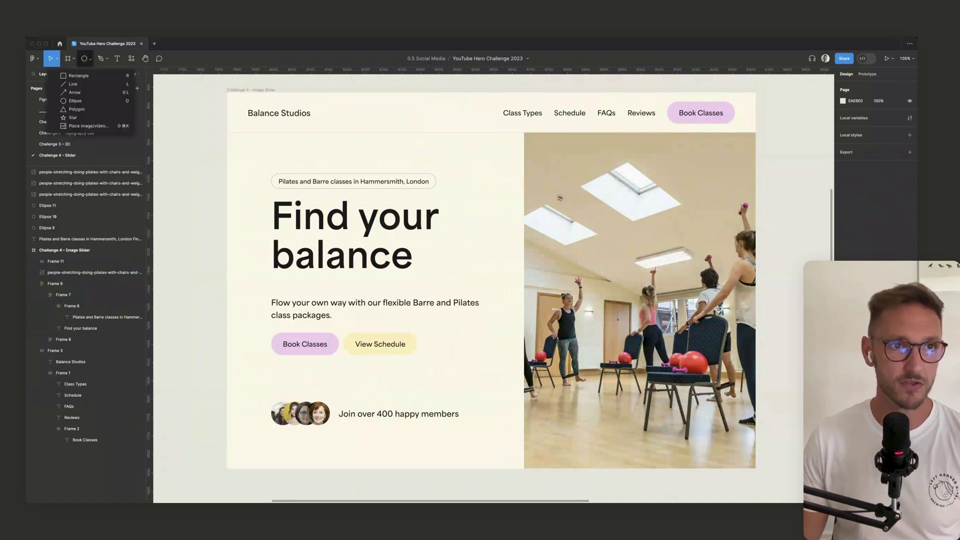
click(75, 101)
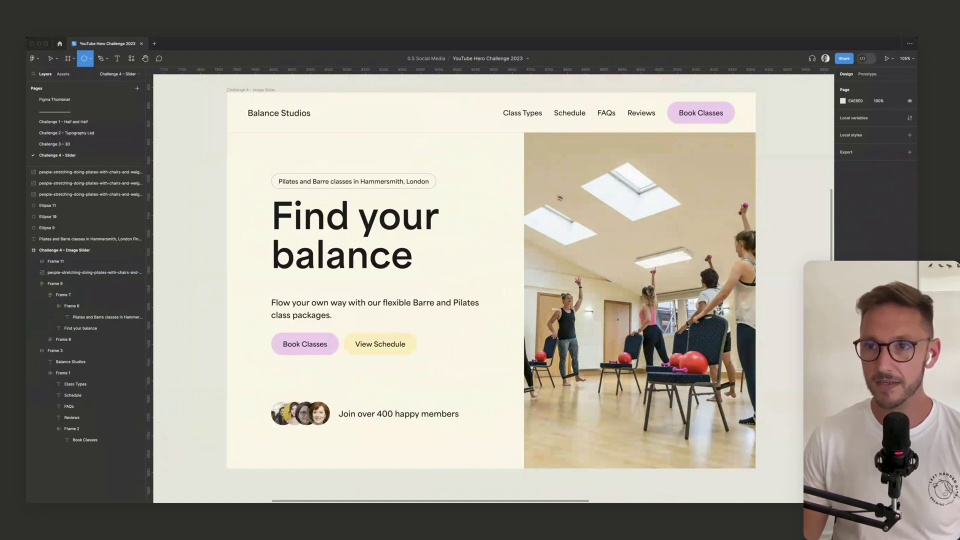
drag(541, 446, 548, 454)
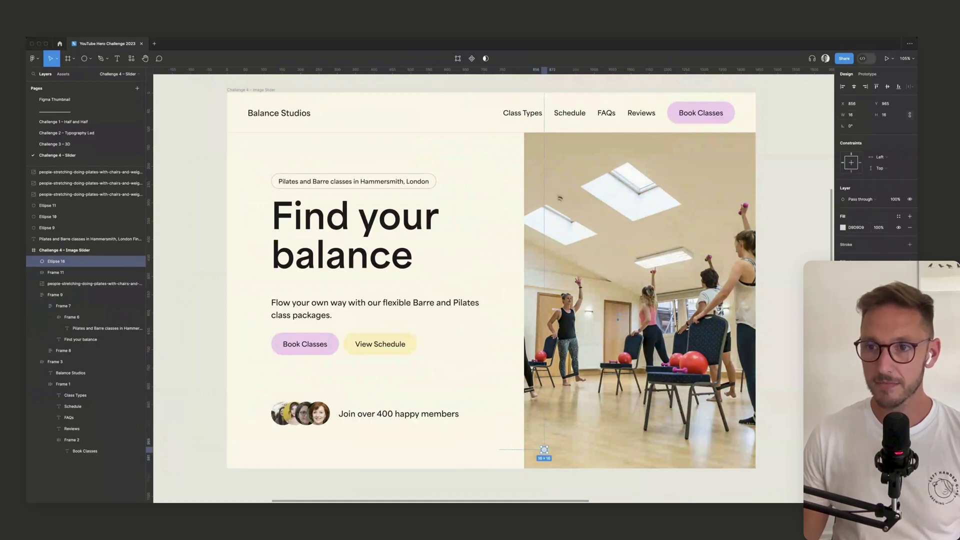
click(856, 228)
text(whi)
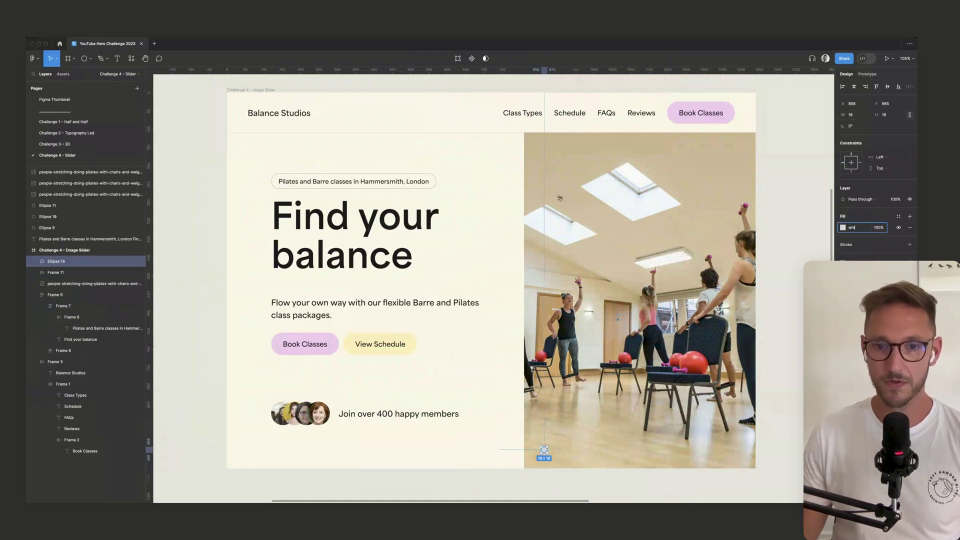
text(te)
key(Return)
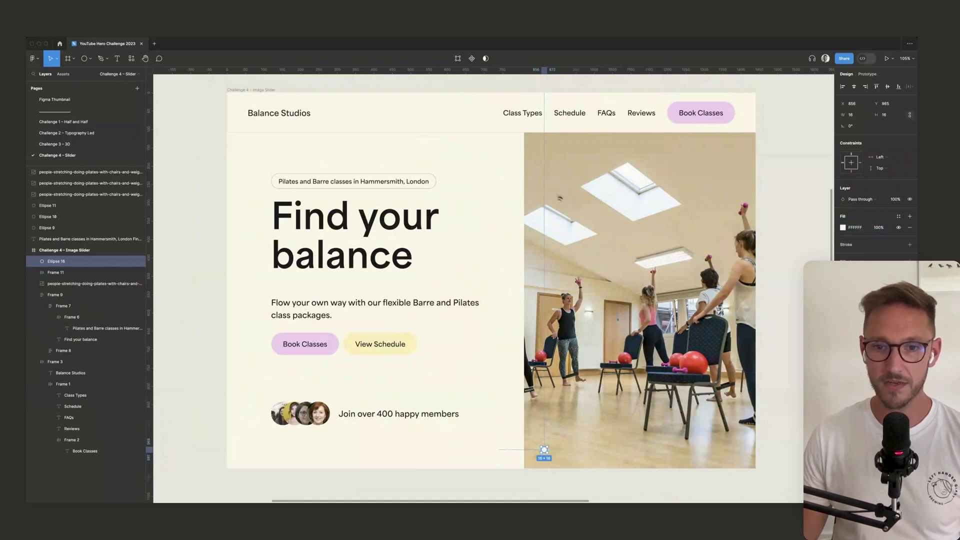
key(Escape)
ctrl+scroll(580, 447, up, 3)
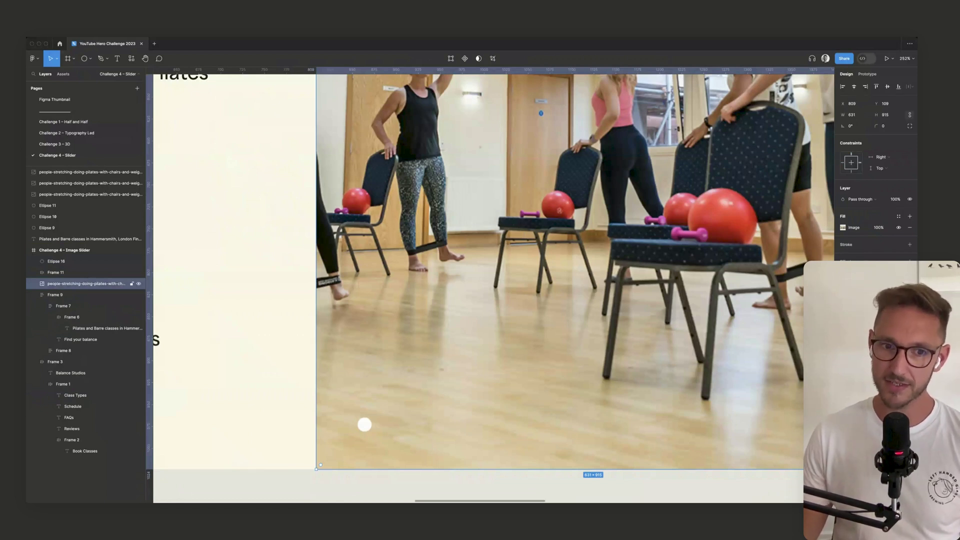
- Duplicate the white circle beside itself, wrap both in a horizontal auto layout, and duplicate again to make a row of four dots
click(364, 425)
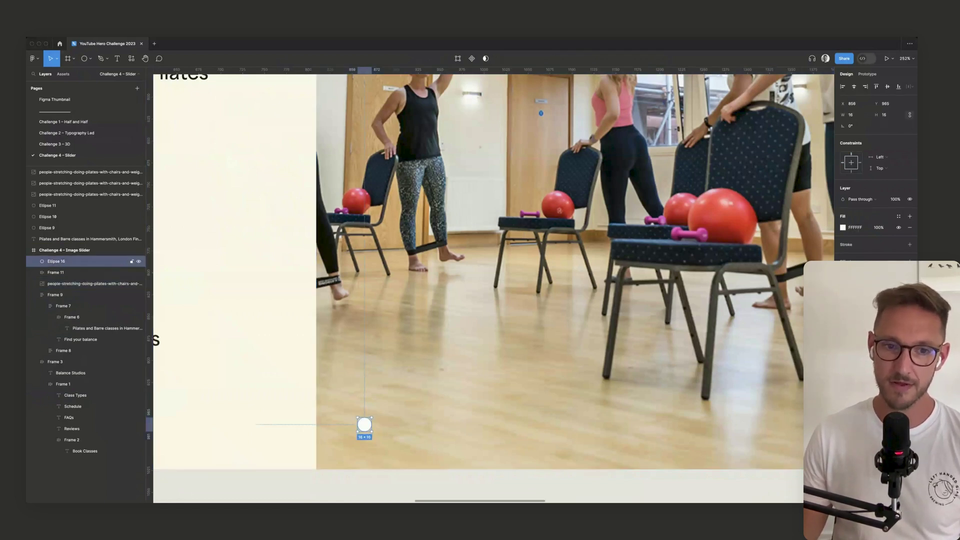
drag(365, 424, 383, 425)
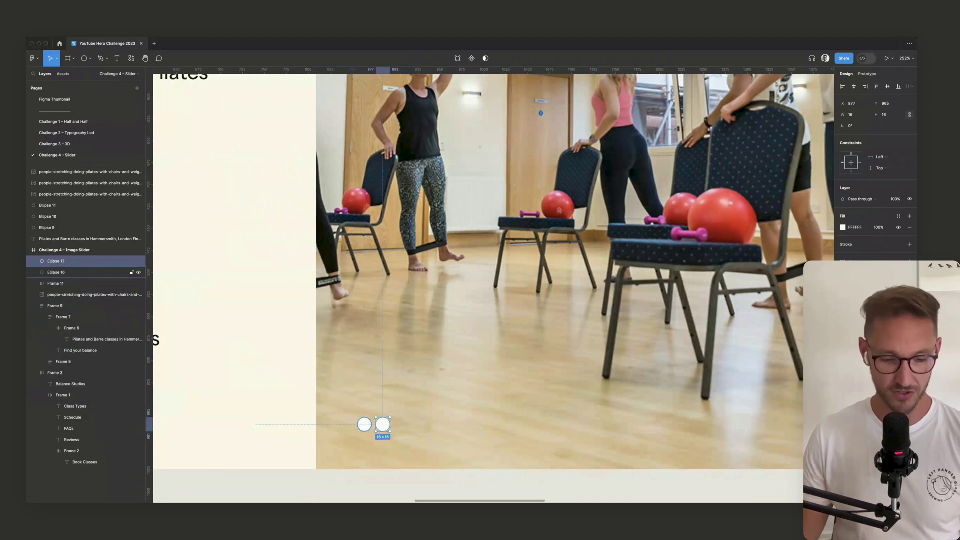
shift+click(365, 424)
key(shift+a)
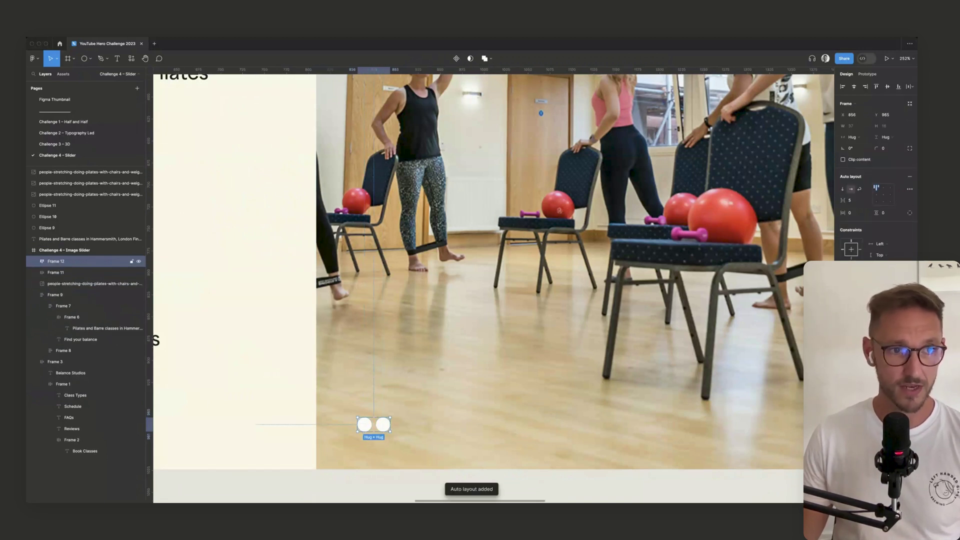
double_click(383, 425)
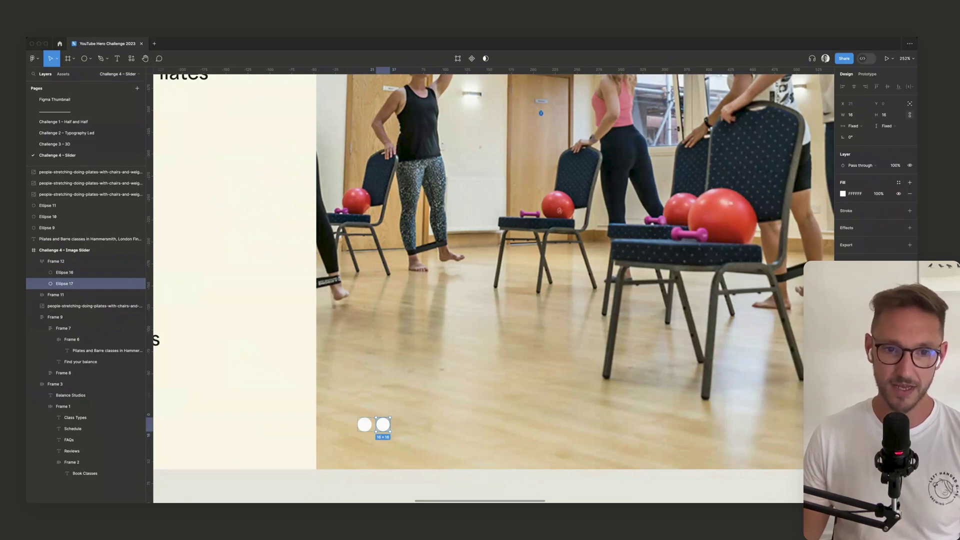
key(super+d)
key(super+d)
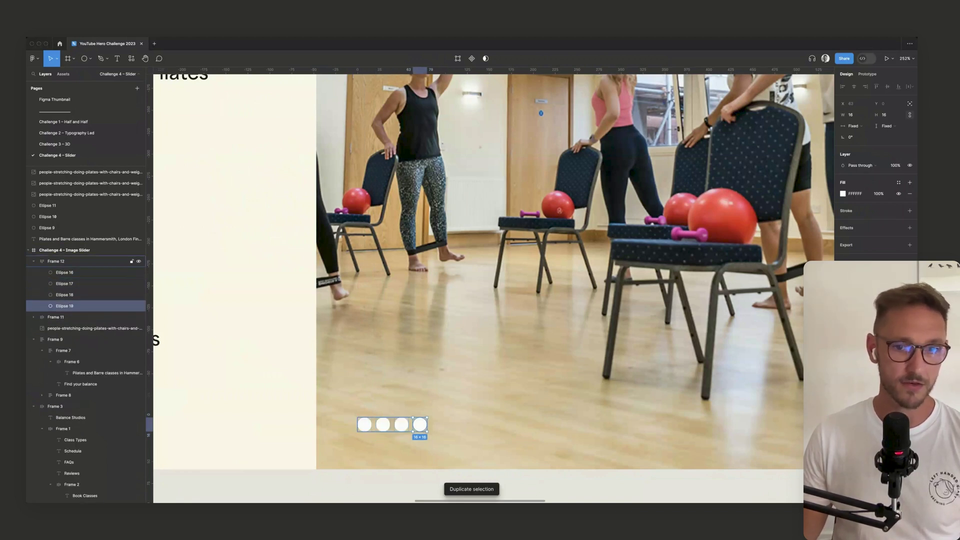
- Set the spacing between the four slider dots to 12
key(Escape)
click(863, 200)
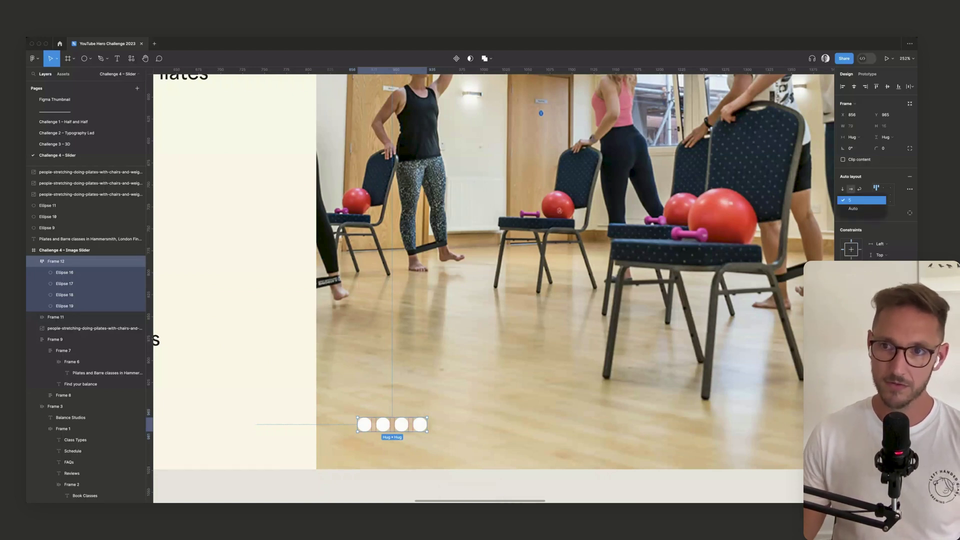
click(864, 200)
click(852, 200)
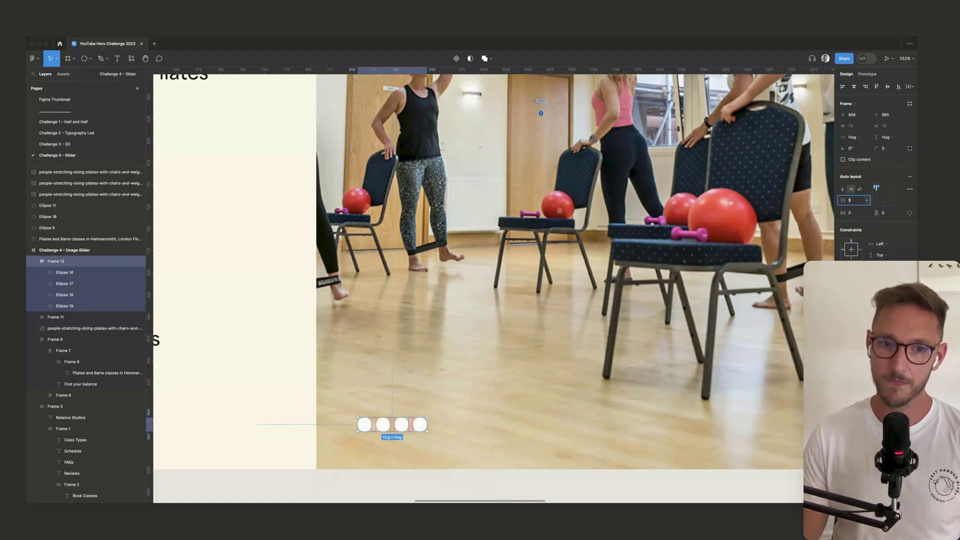
text(12)
key(Return)
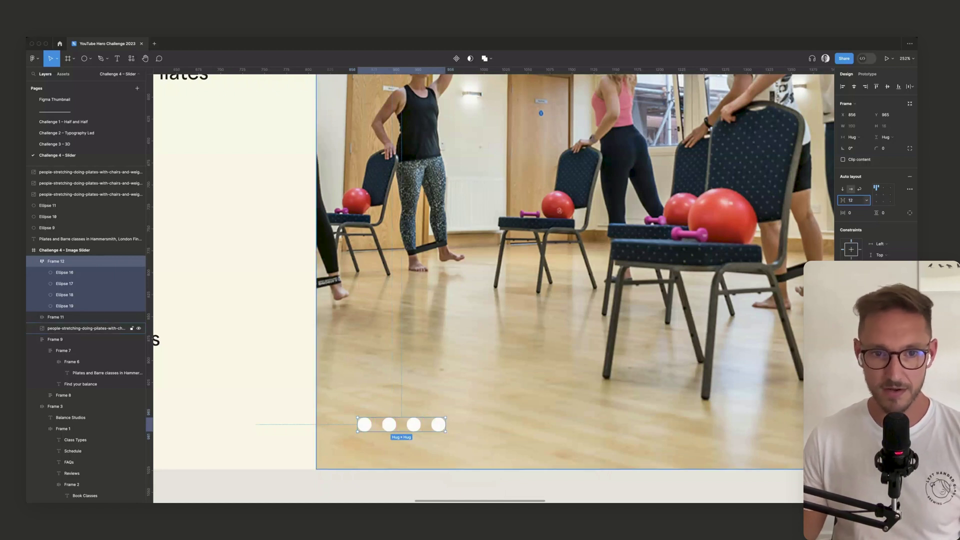
- Reduce the white fill opacity of the last three slider dots to 50%, keeping the first dot solid
double_click(389, 425)
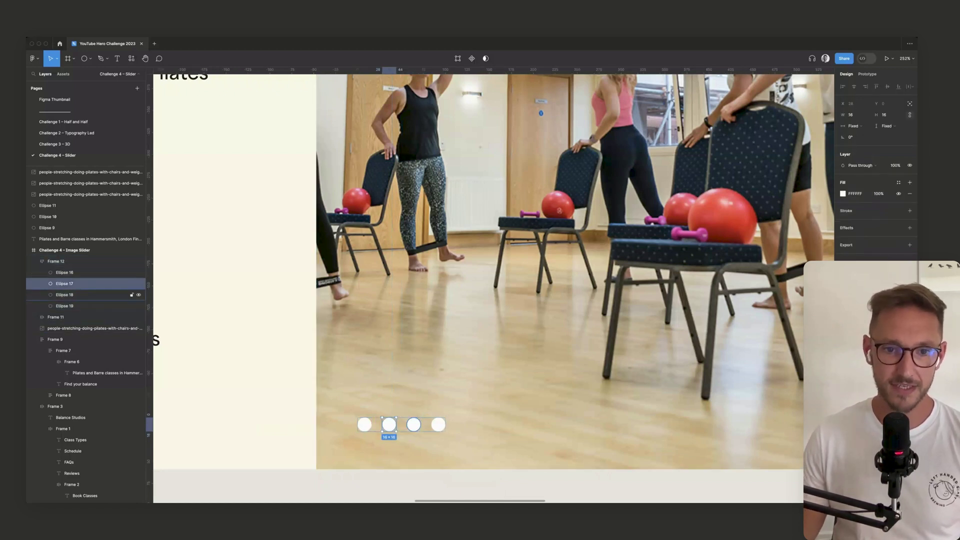
shift+click(64, 306)
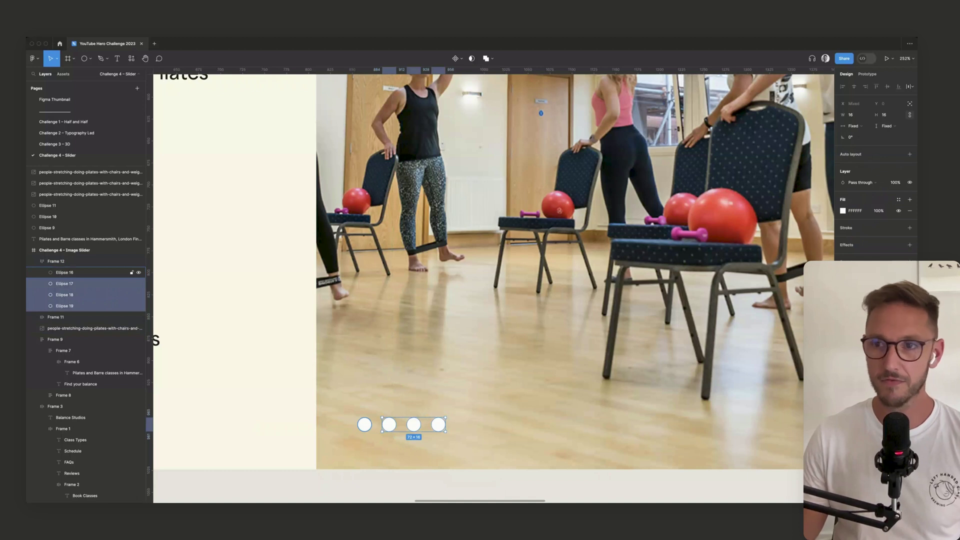
click(879, 210)
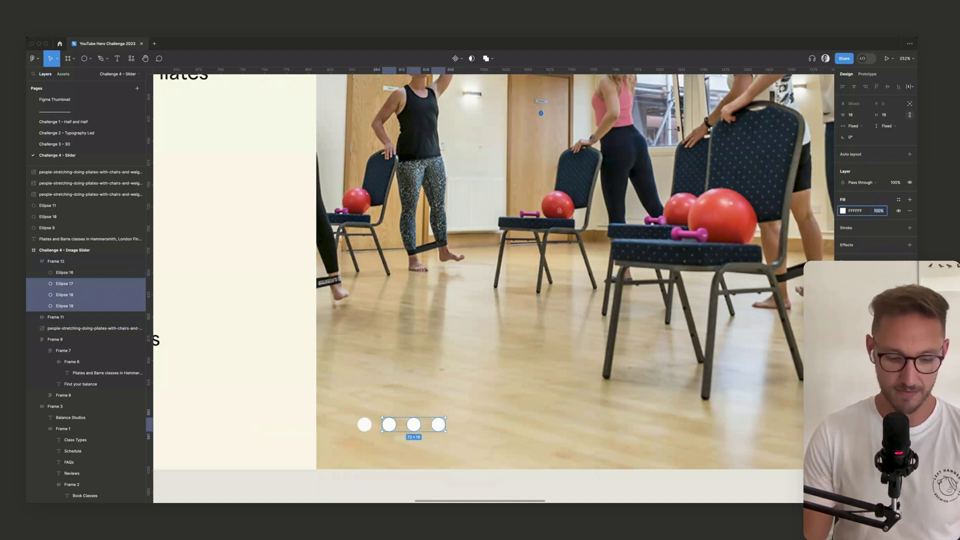
text(30)
key(Return)
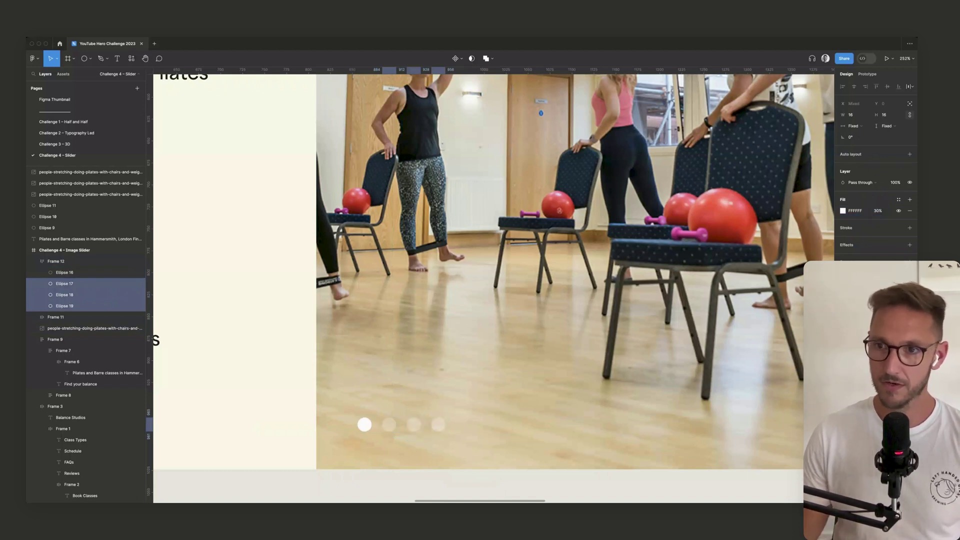
key(shift+Up)
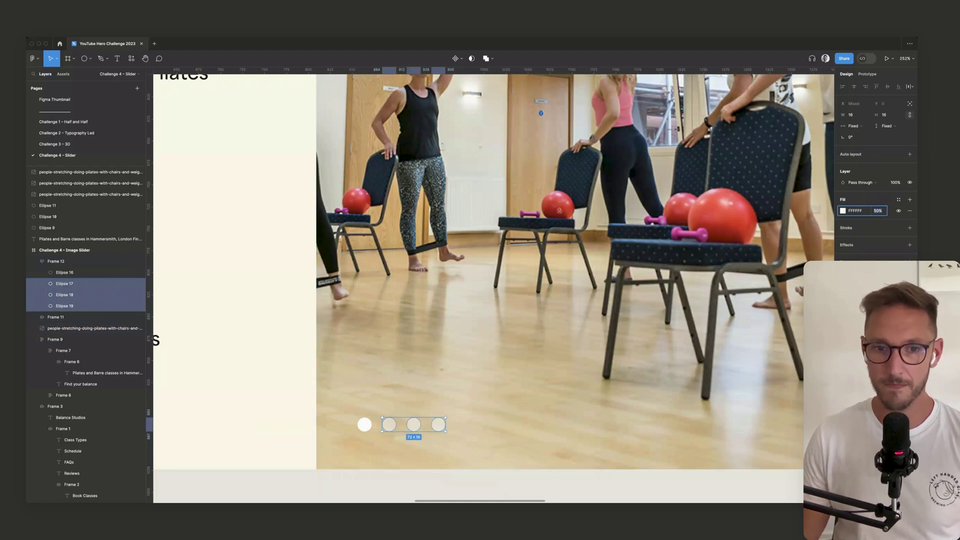
click(732, 476)
- Try centring the row of slider dots horizontally on the class photo
scroll(732, 476, down, 5)
scroll(732, 476, down, 5)
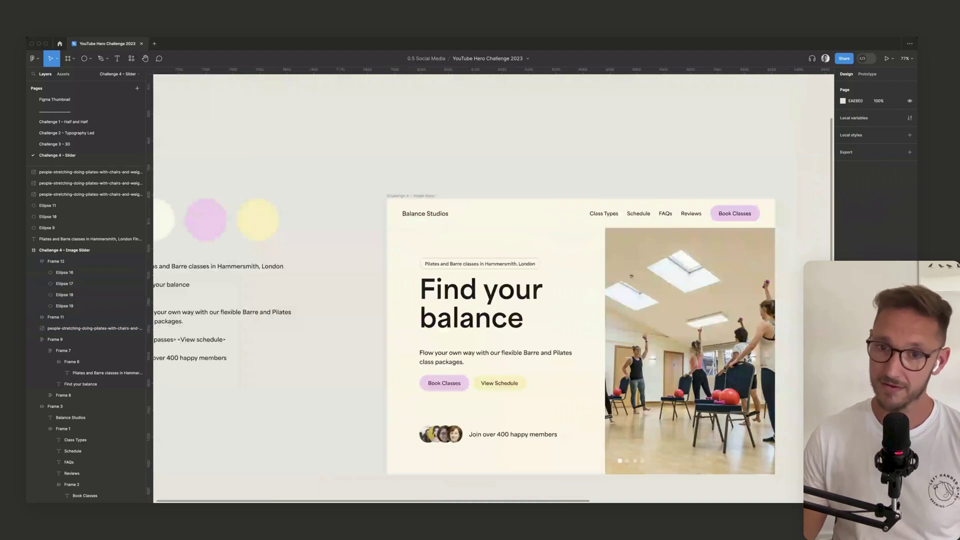
scroll(336, 366, down, 1)
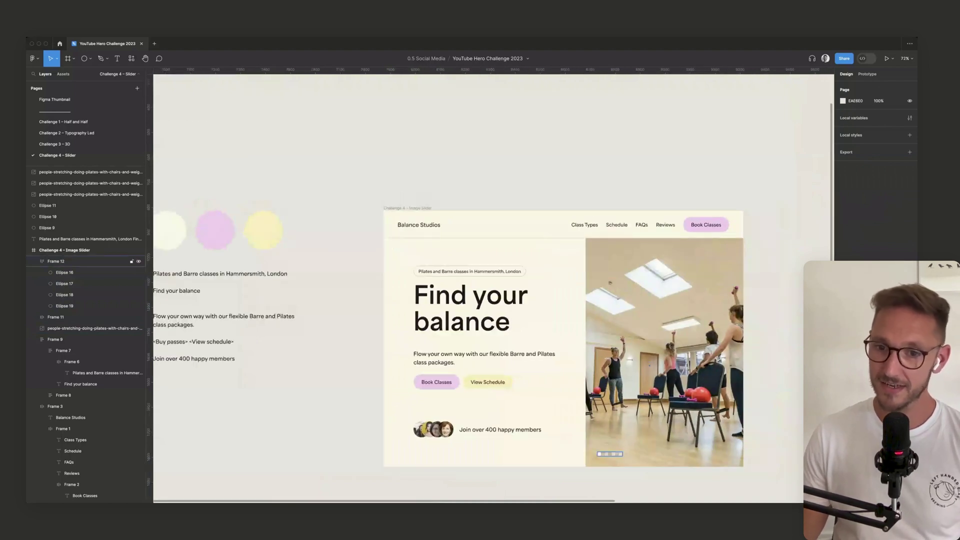
click(610, 454)
shift+click(645, 430)
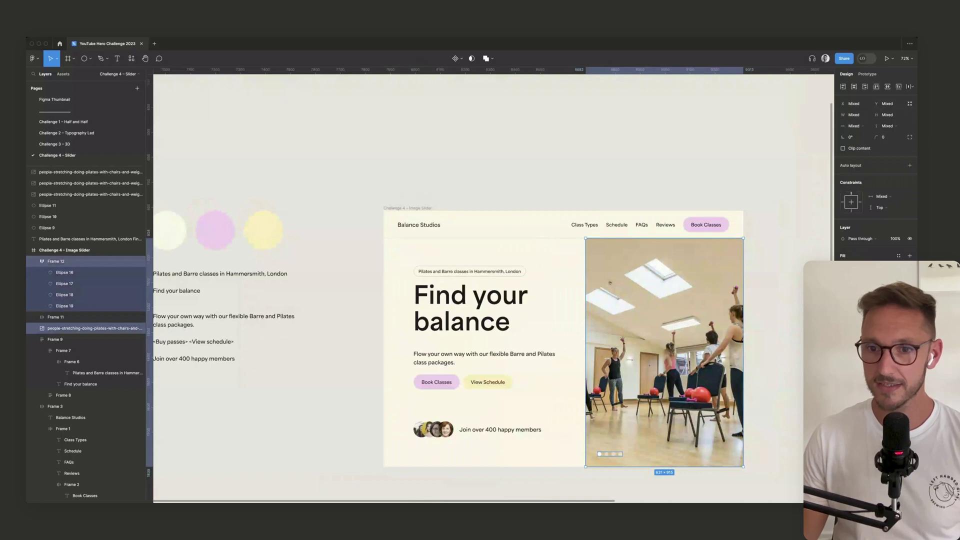
click(854, 86)
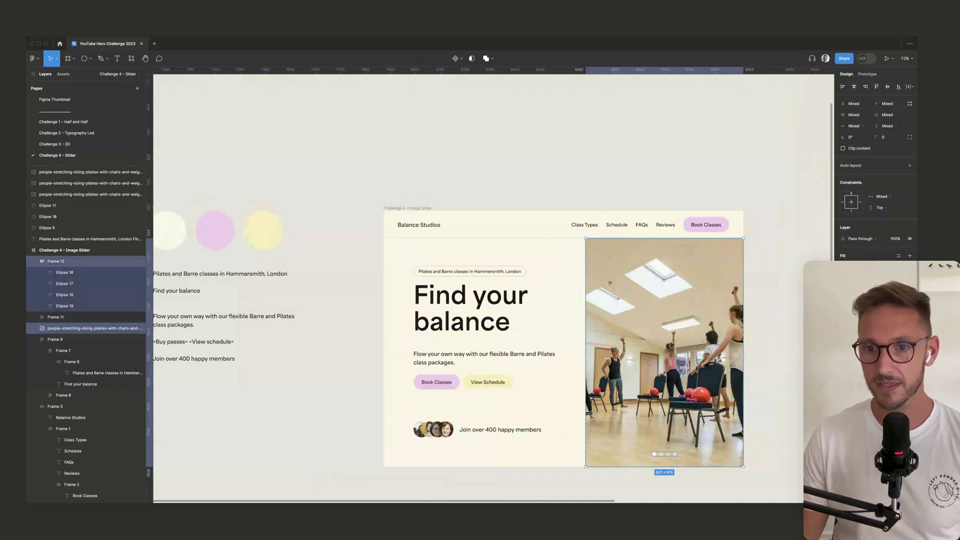
key(Escape)
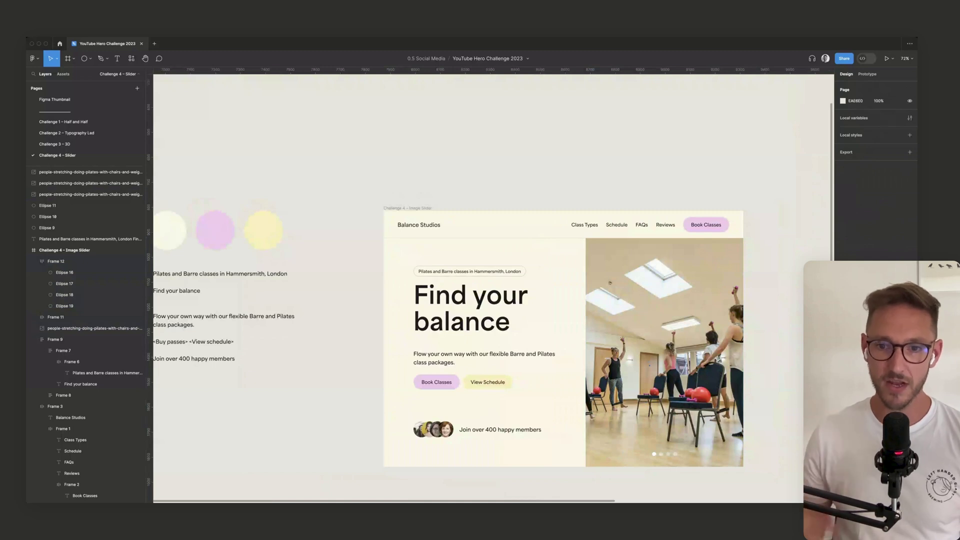
key(super+z)
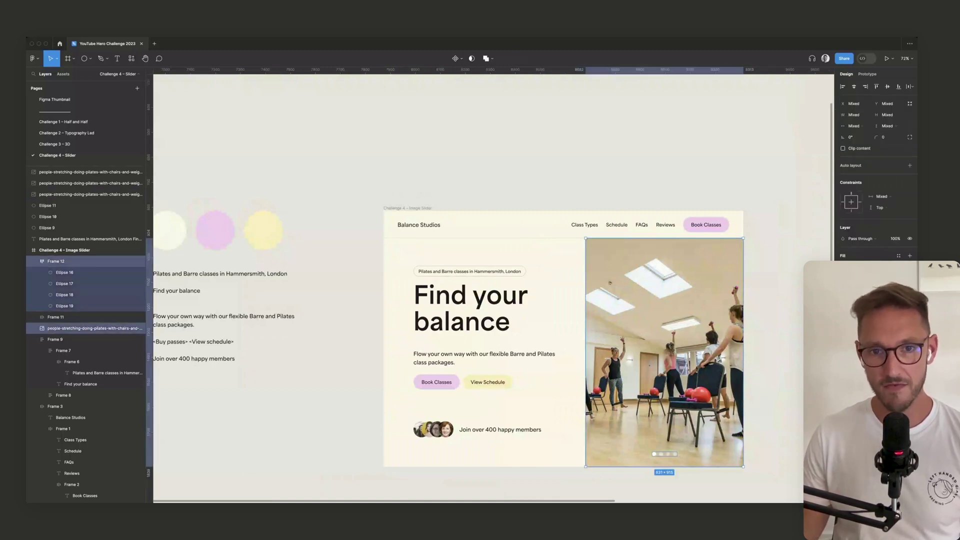
key(super+z)
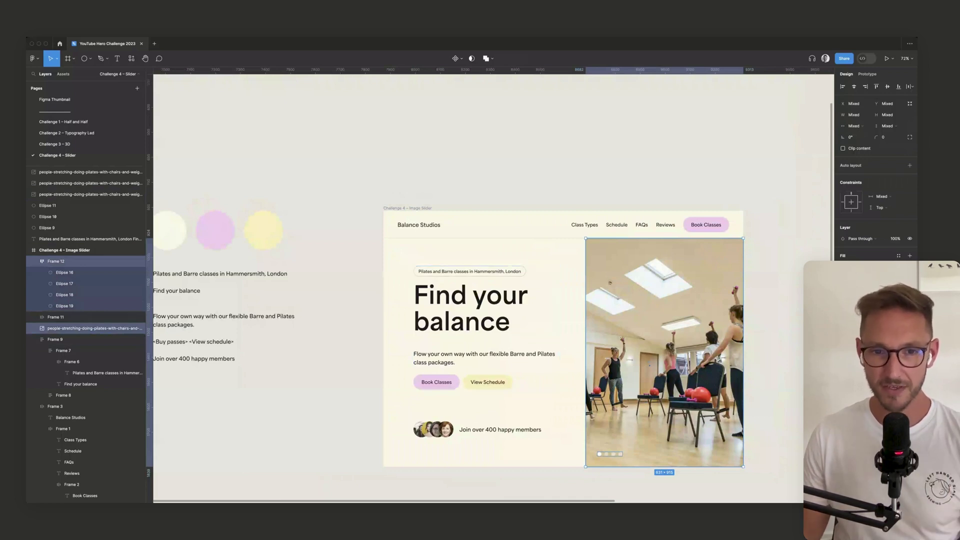
- Check how the avatar row lines up with the headline block and review the overall hero layout
click(500, 430)
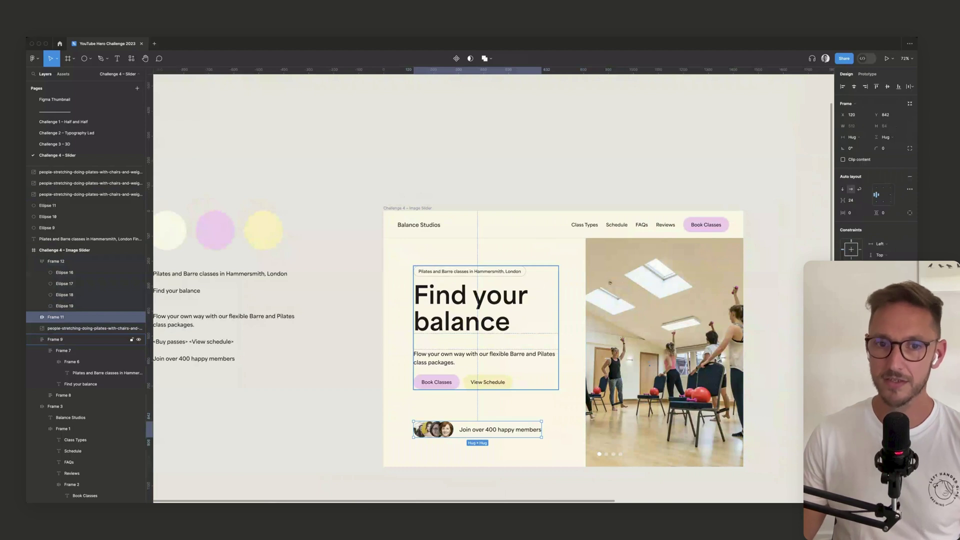
shift+click(485, 345)
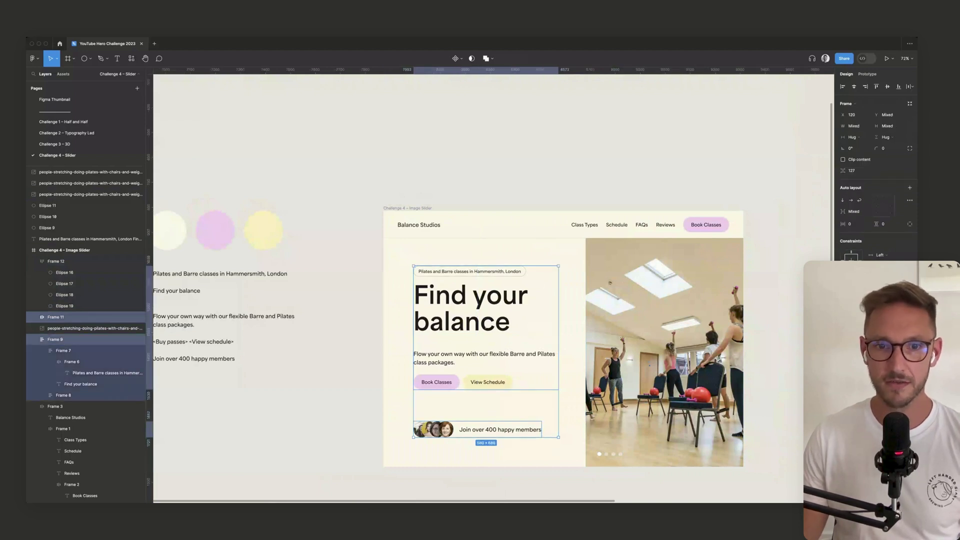
key(Escape)
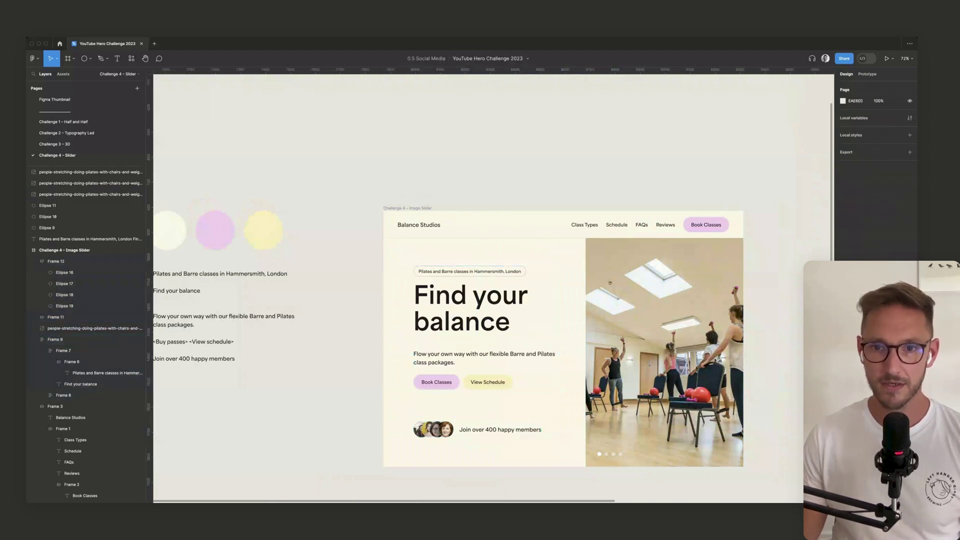
scroll(743, 228, up, 3)
scroll(743, 228, down, 2)
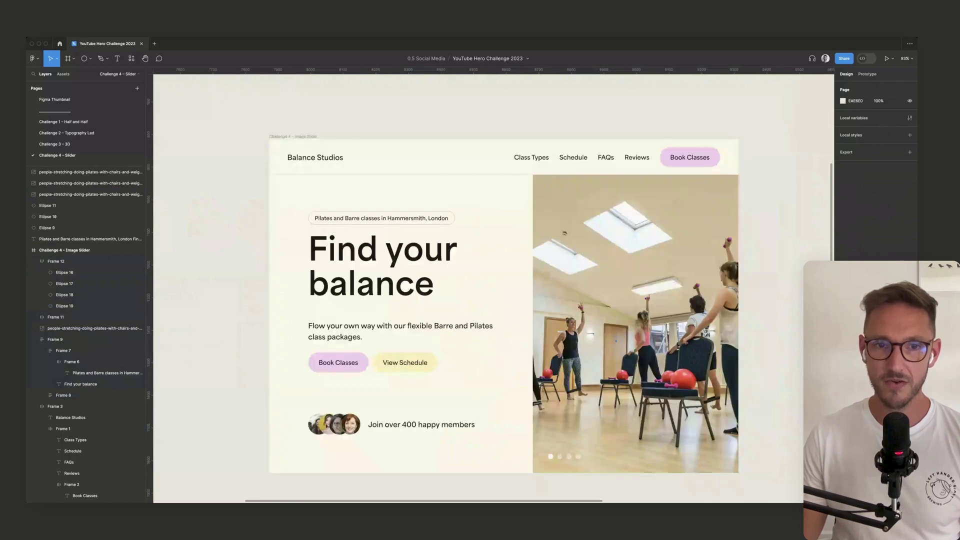
scroll(748, 400, up, 2)
scroll(493, 280, down, 2)
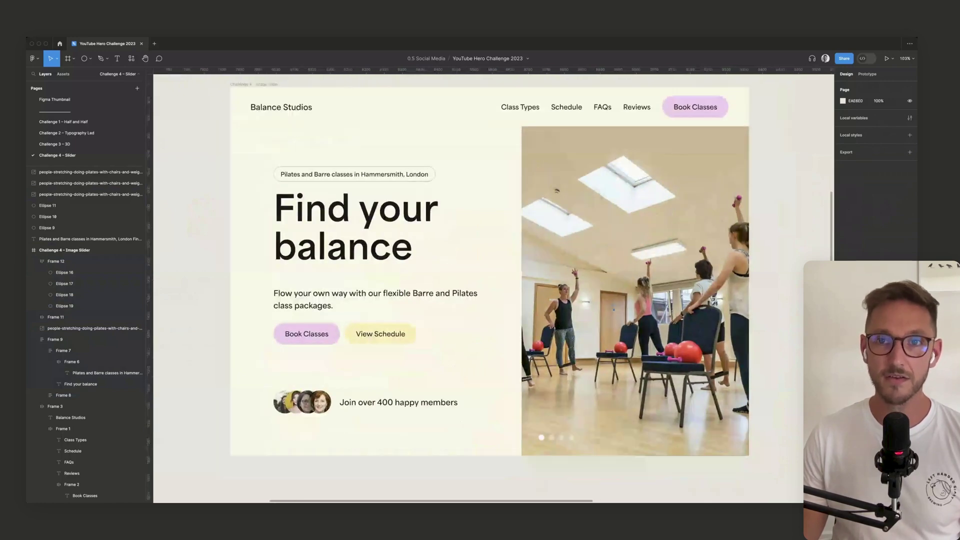
scroll(490, 290, up, 1)
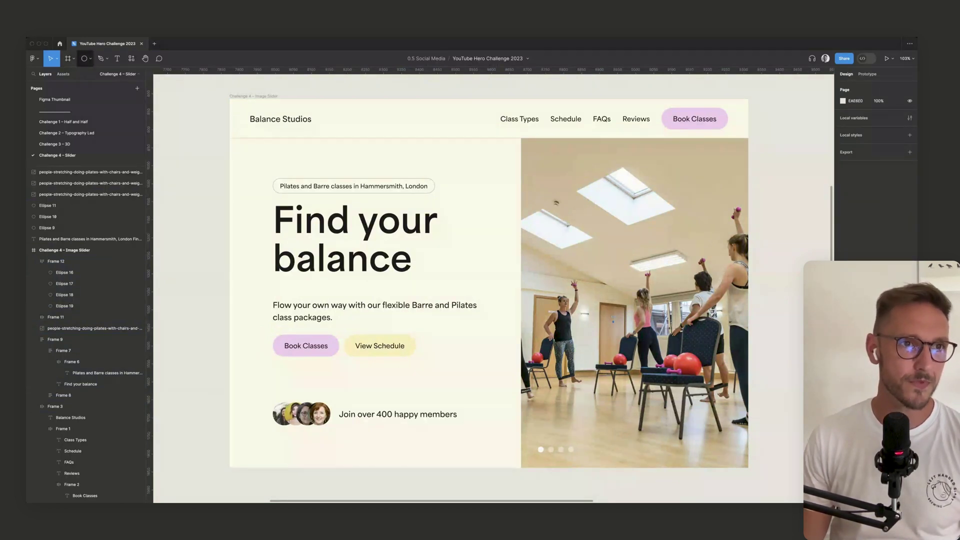
- Draw a circle about 378 × 378 centred on the hero's left edge, send it behind the content, and fill it with the View Schedule button's yellow
click(84, 58)
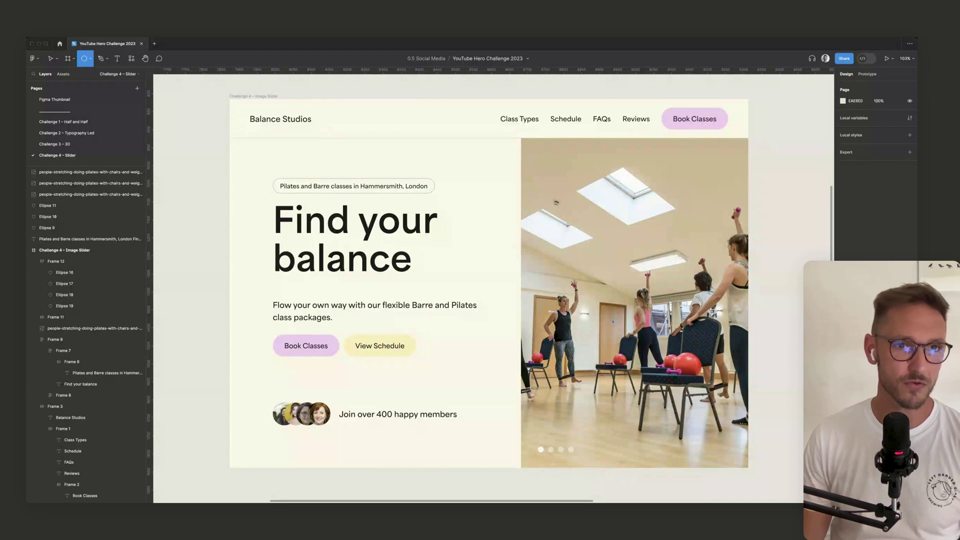
drag(176, 92, 312, 229)
drag(270, 180, 256, 226)
key([)
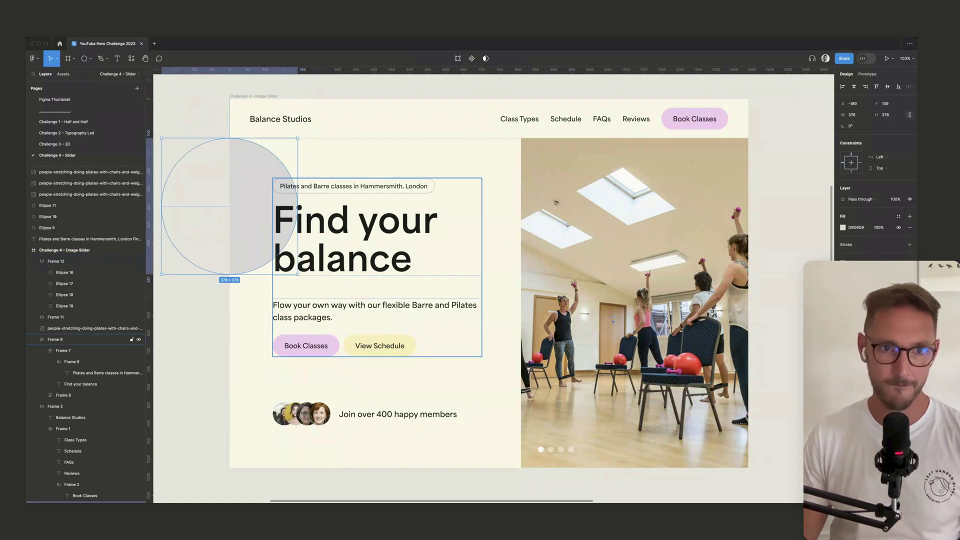
key(i)
click(379, 341)
key(Escape)
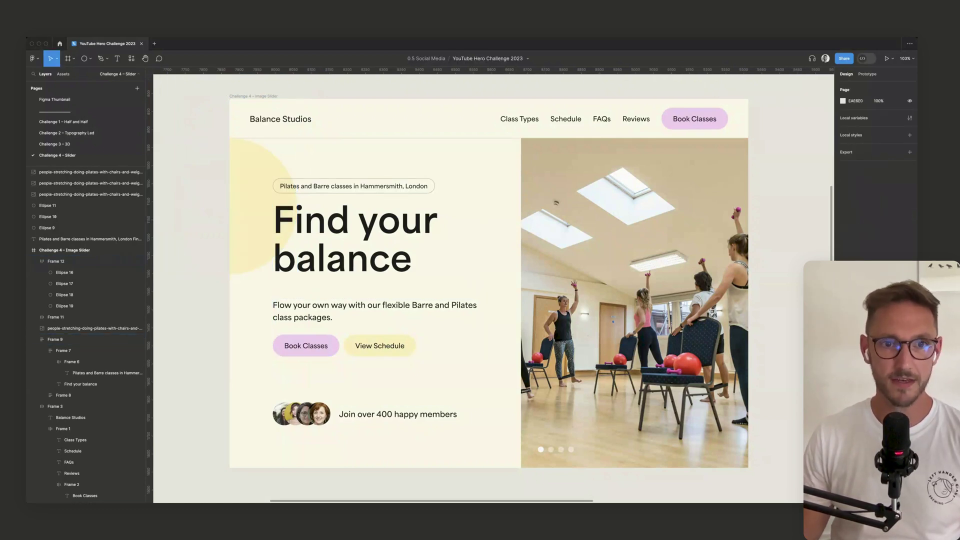
- Move the yellow circle to X 658, Y 189 so it peeks out from behind the class photo's left edge beside the headline
scroll(752, 224, left, 2)
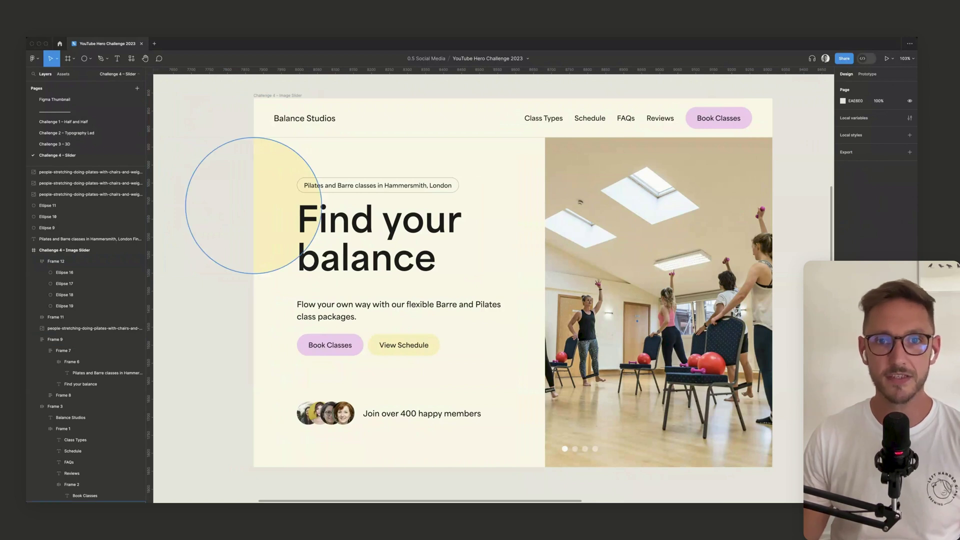
drag(280, 210, 460, 214)
drag(399, 209, 514, 197)
key(ctrl+z)
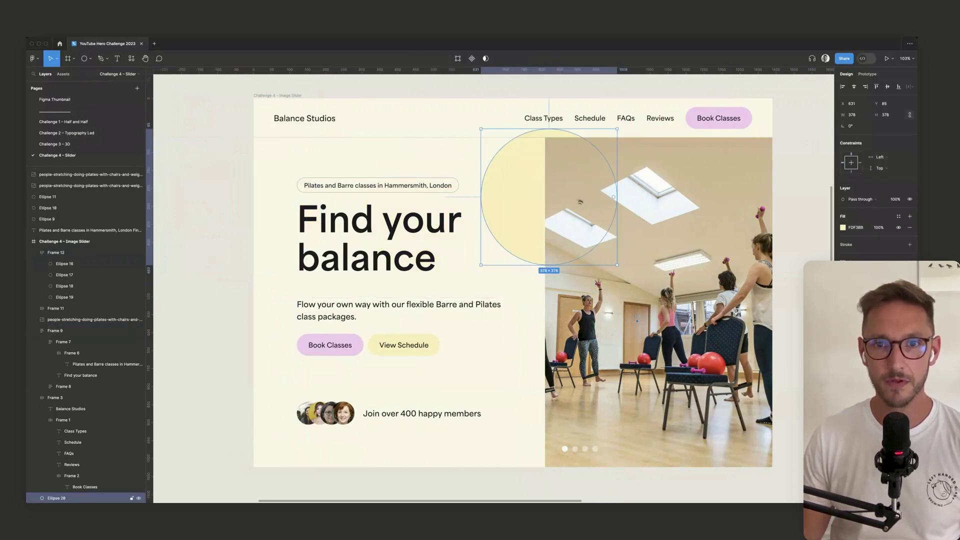
key(ctrl+z)
key(ctrl+z)
key(ctrl+z)
key(ctrl+z)
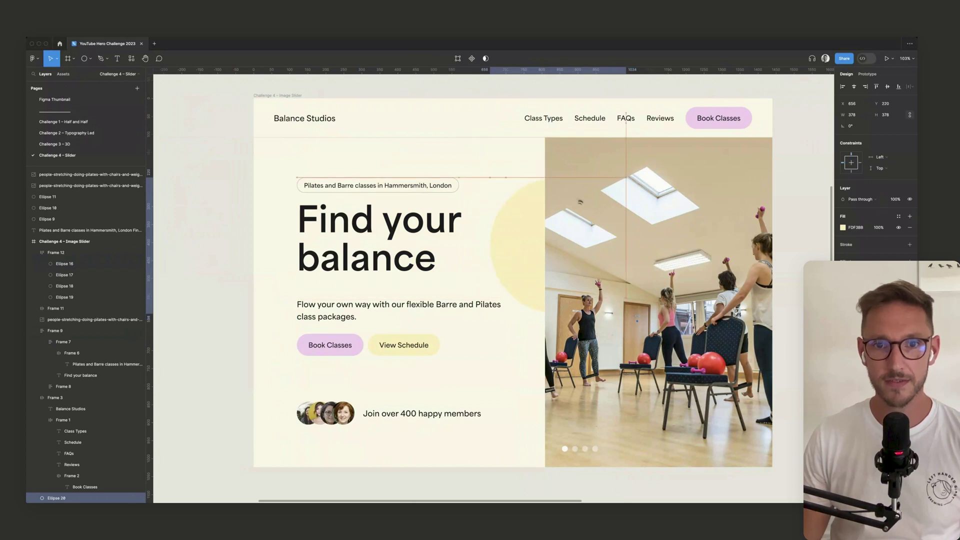
key(Escape)
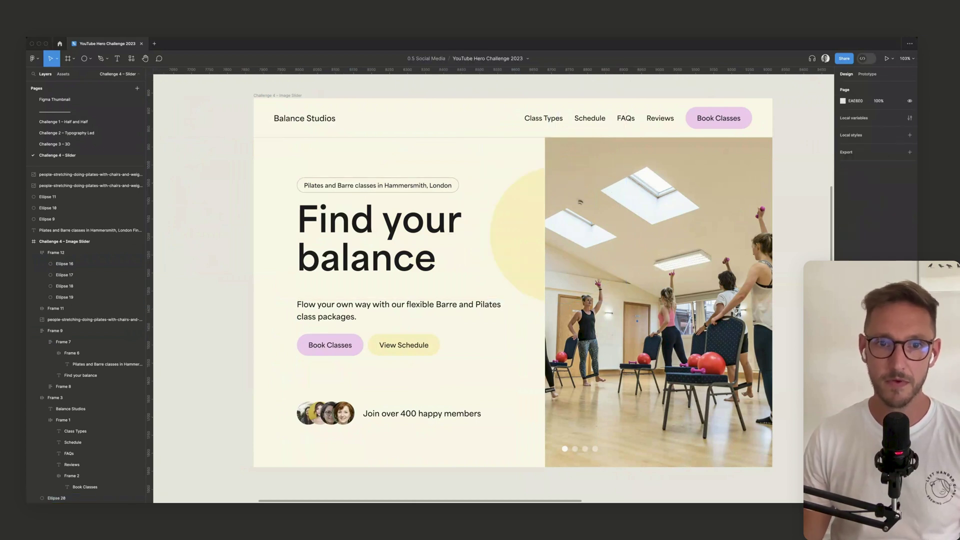
scroll(493, 235, down, 1)
scroll(493, 235, right, 1)
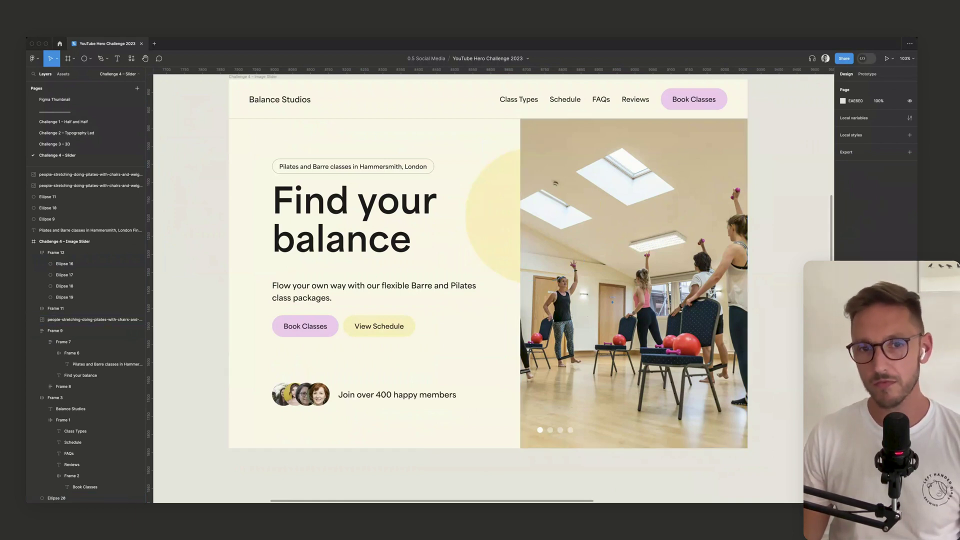
click(494, 220)
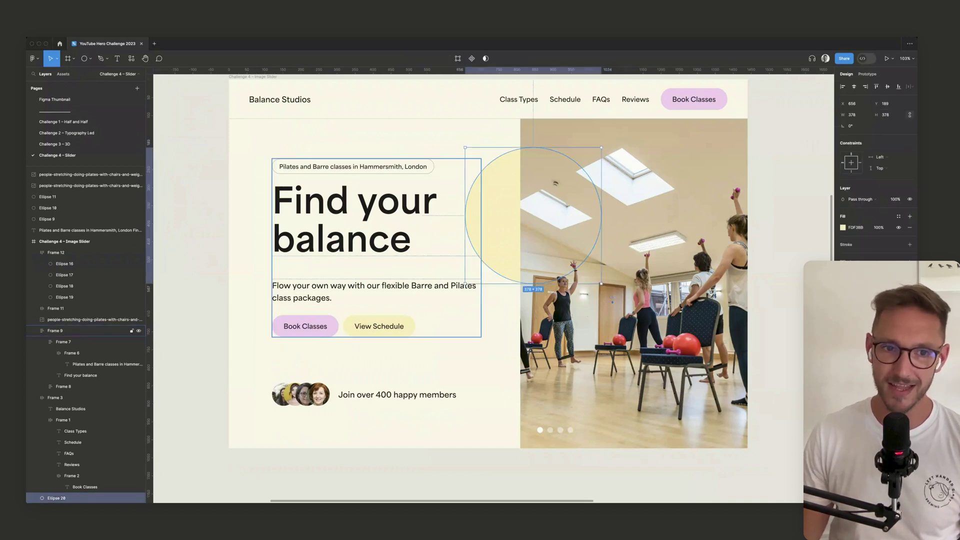
- Deselect everything, hide the editor interface and review the complete hero layout with the yellow circle behind the class photo
click(75, 331)
key(Escape)
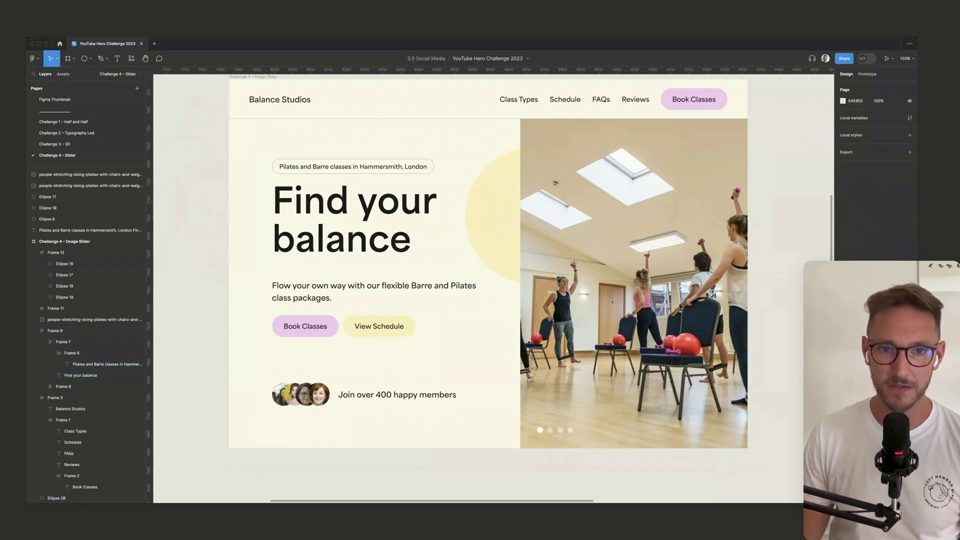
scroll(230, 346, down, 1)
key(super+backslash)
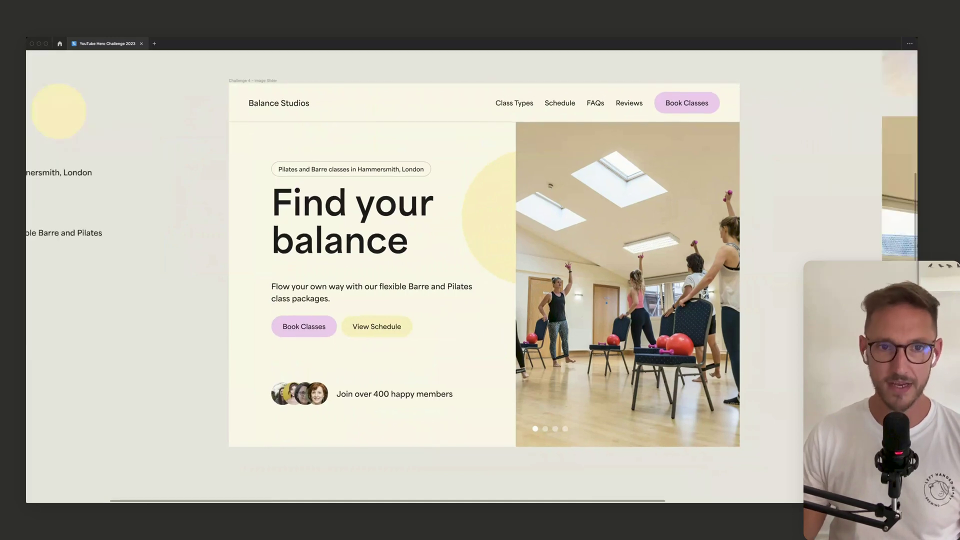
scroll(471, 276, up, 1)
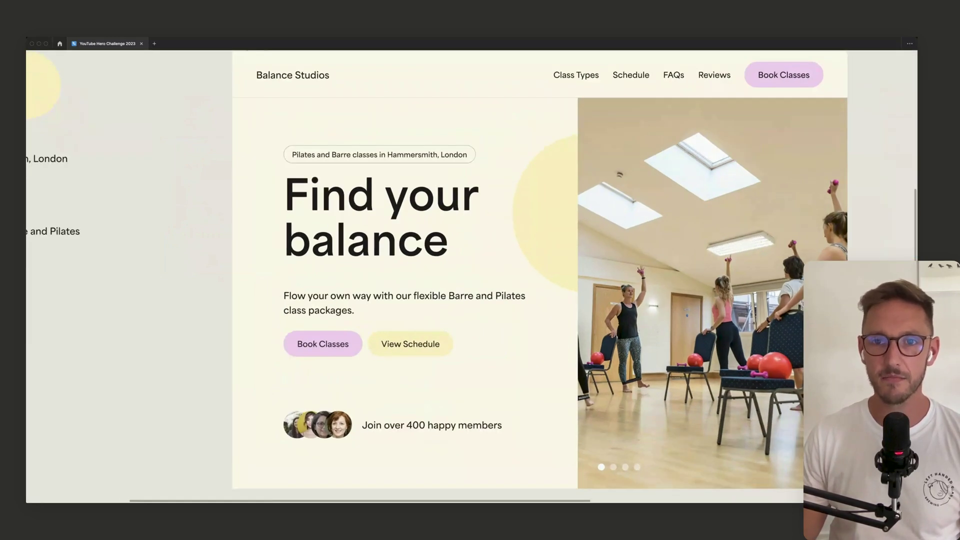
scroll(471, 276, right, 1)
scroll(472, 276, down, 1)
scroll(472, 276, right, 1)
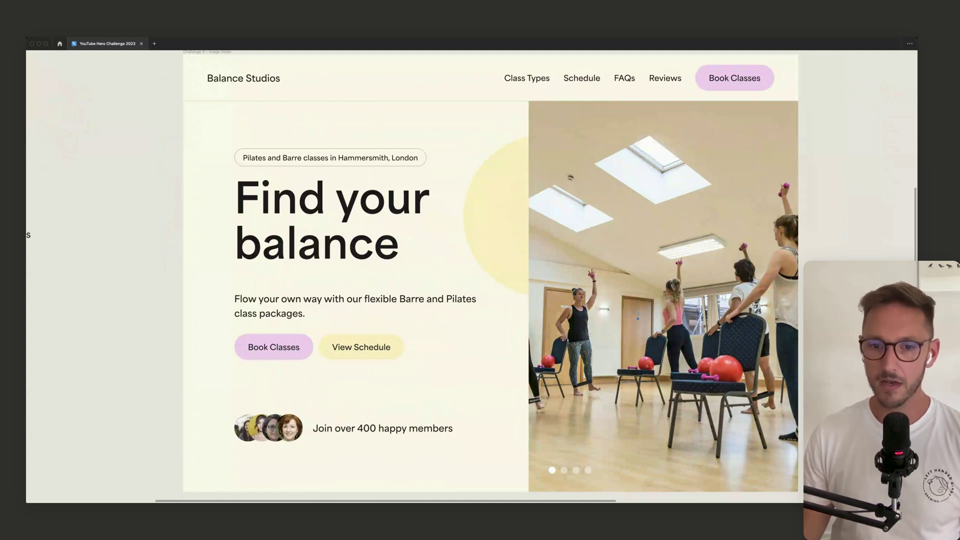
- Nudge the row of slider dots to 48 px from the class photo's left edge and raise it to a matching bottom margin
click(570, 470)
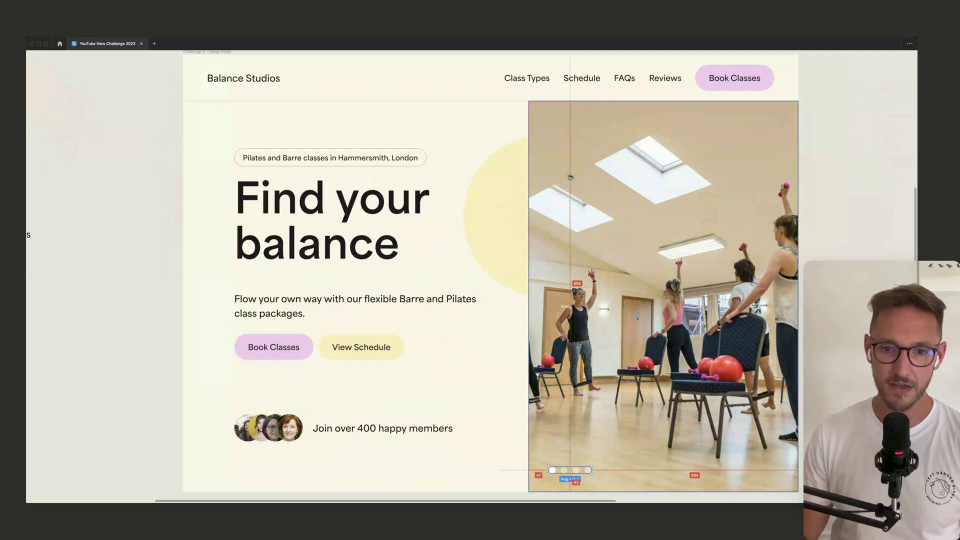
key(alt)
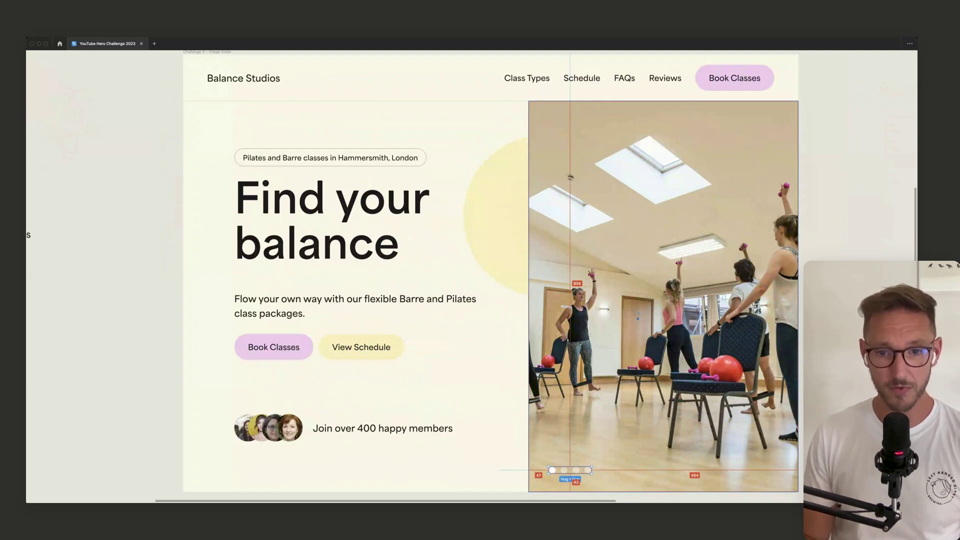
key(alt+Right)
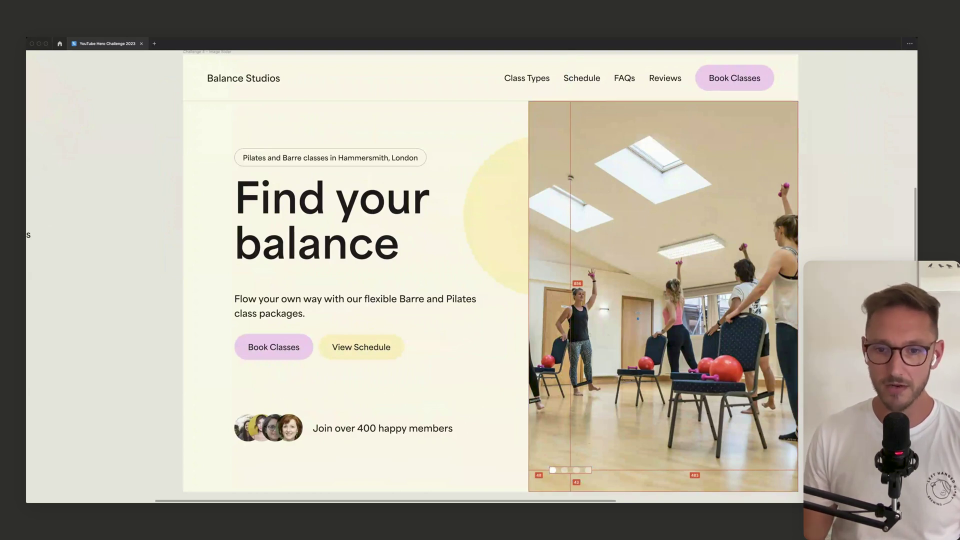
key(Up)
key(Up)
key(Up)
key(Up)
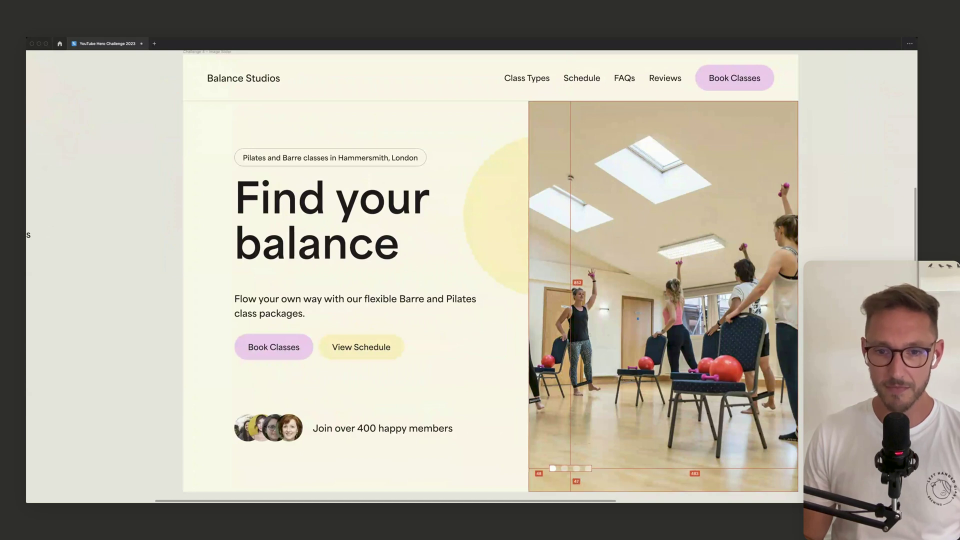
key(Down)
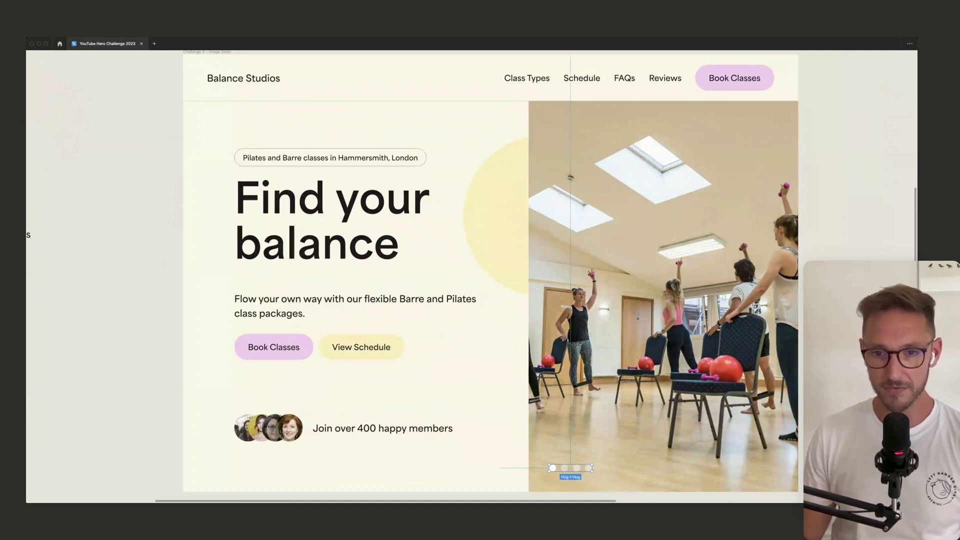
key(Escape)
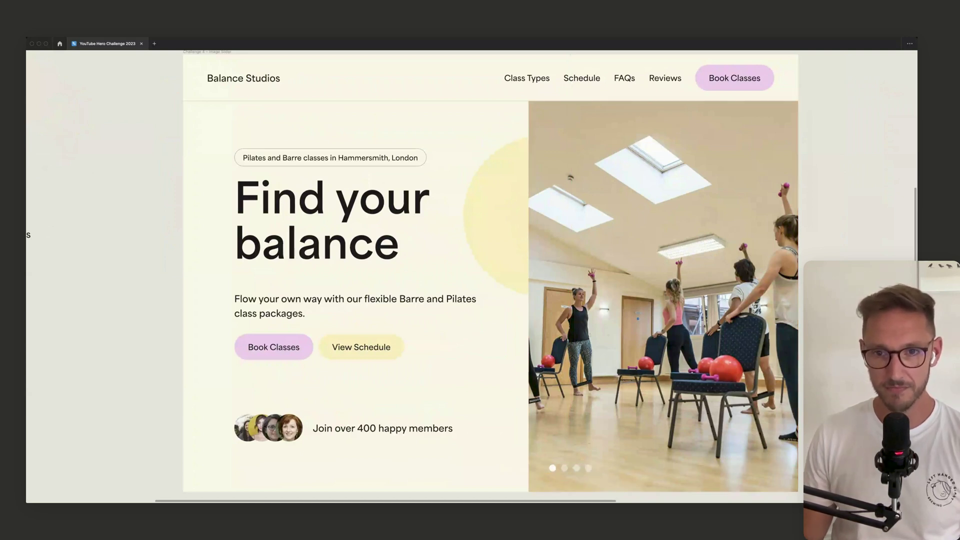